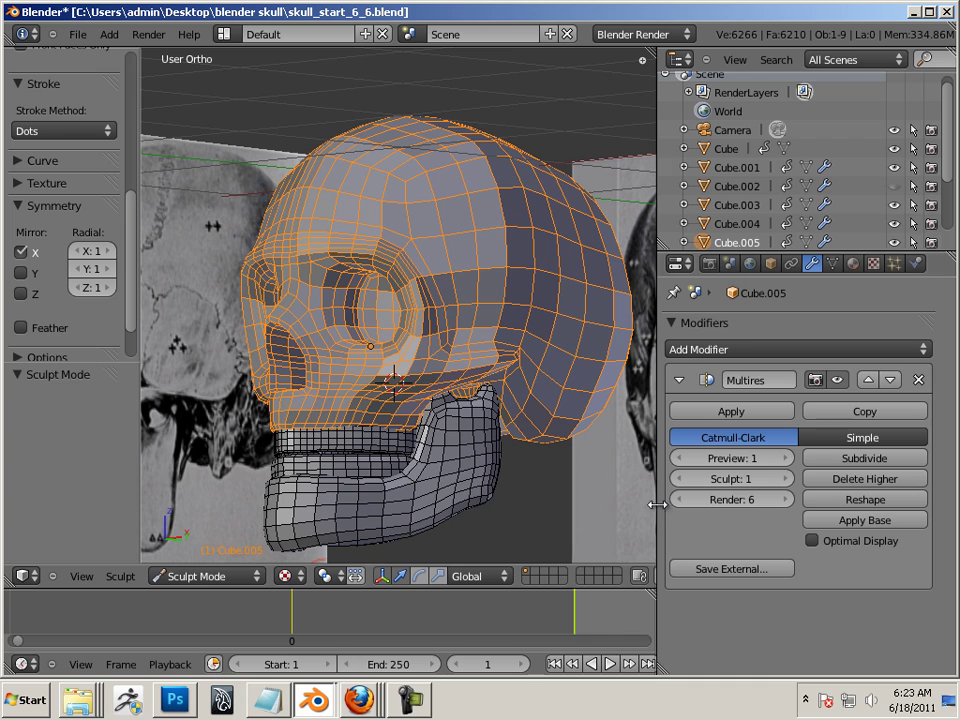
Widen the 3D viewport and raise the skull's Multires sculpt level to 4
drag(660, 508, 776, 505)
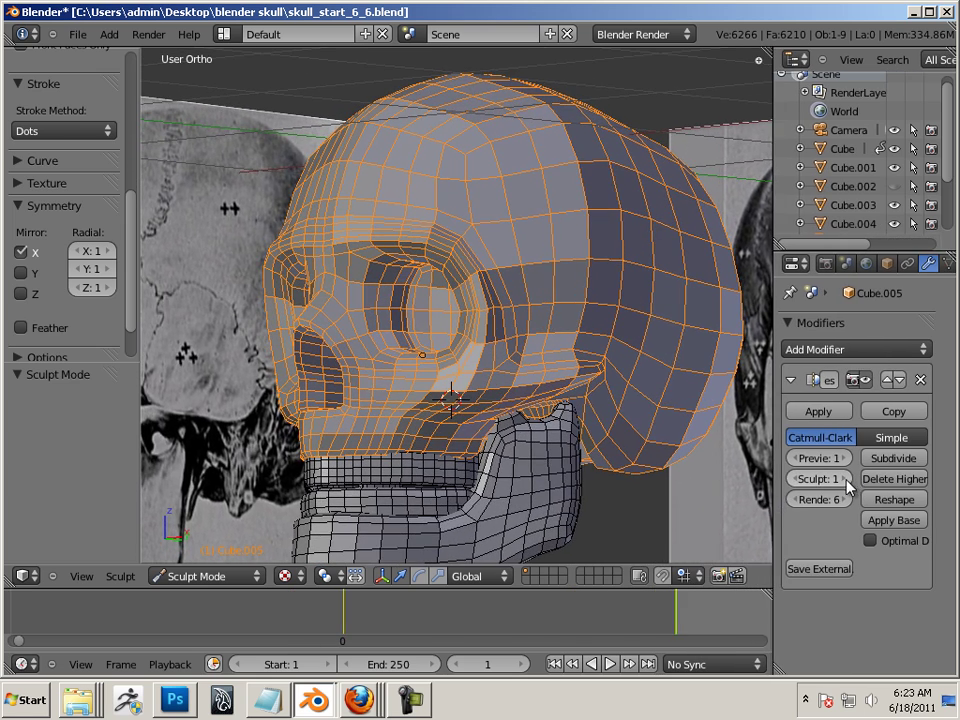
click(846, 480)
click(846, 480)
click(846, 480)
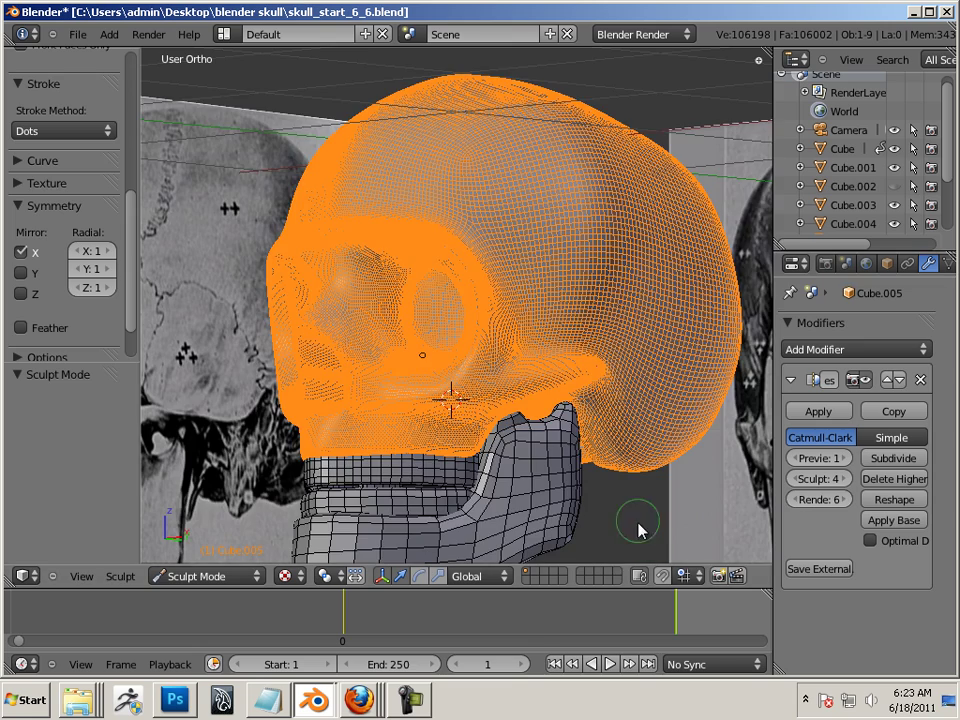
mouse_move(639, 521)
middle_down()
mouse_move(617, 549)
mouse_move(634, 542)
middle_up()
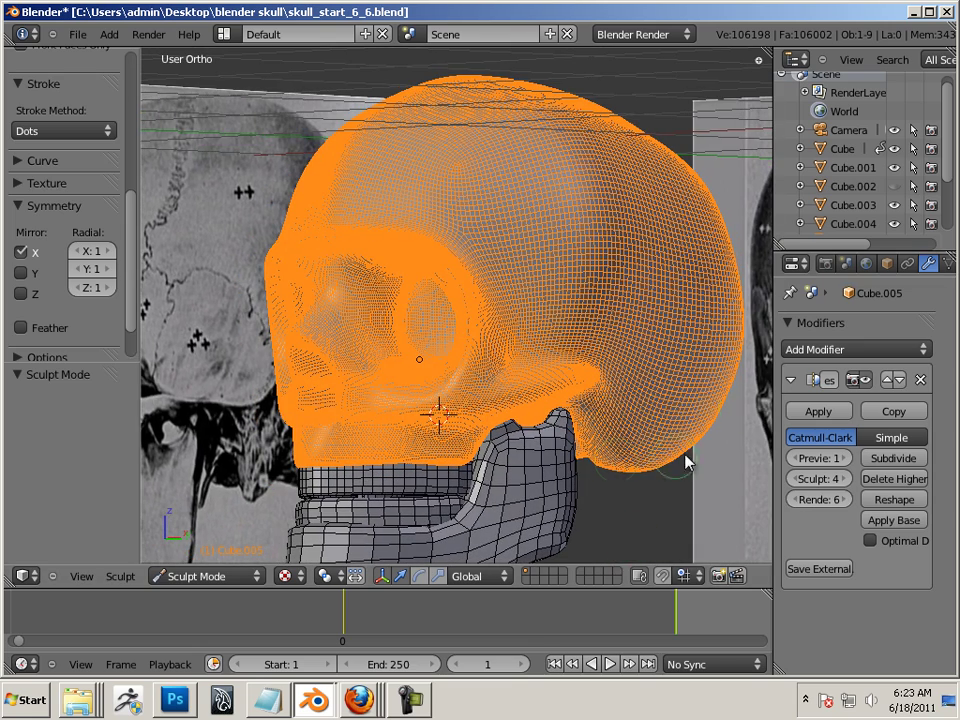
Turn off the wire overlay in the skull object's display settings
click(886, 263)
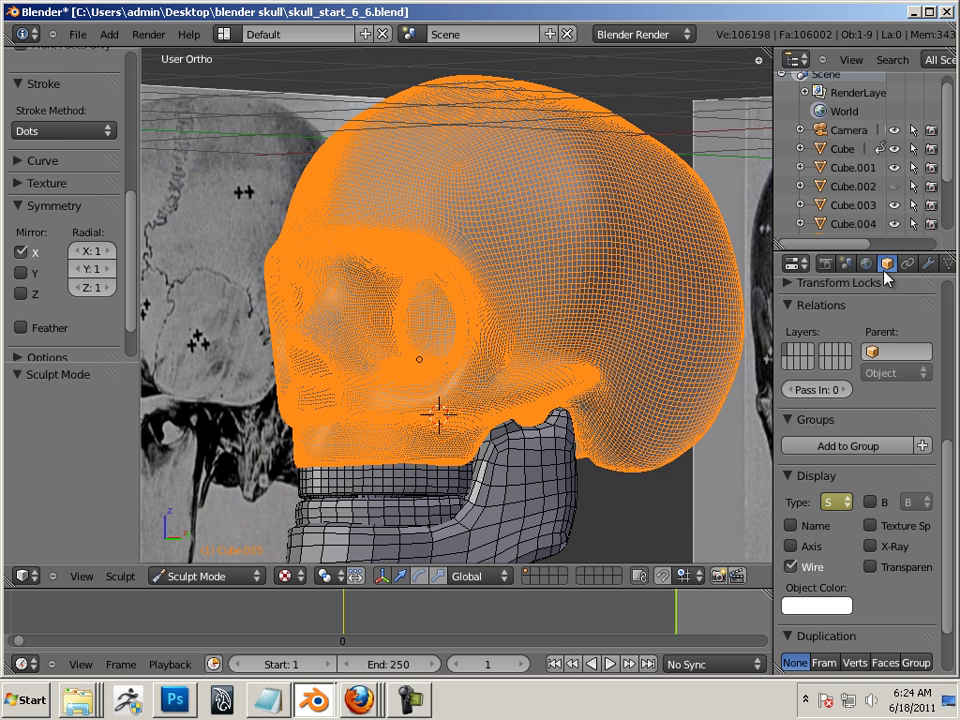
click(838, 502)
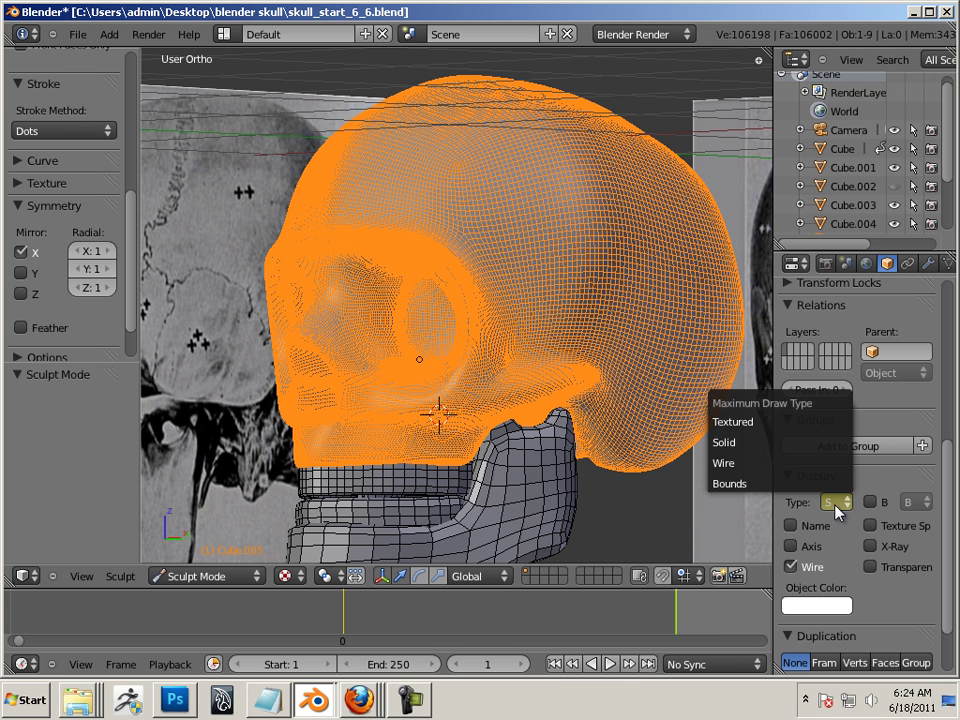
click(790, 566)
middle_drag(613, 547, 607, 370)
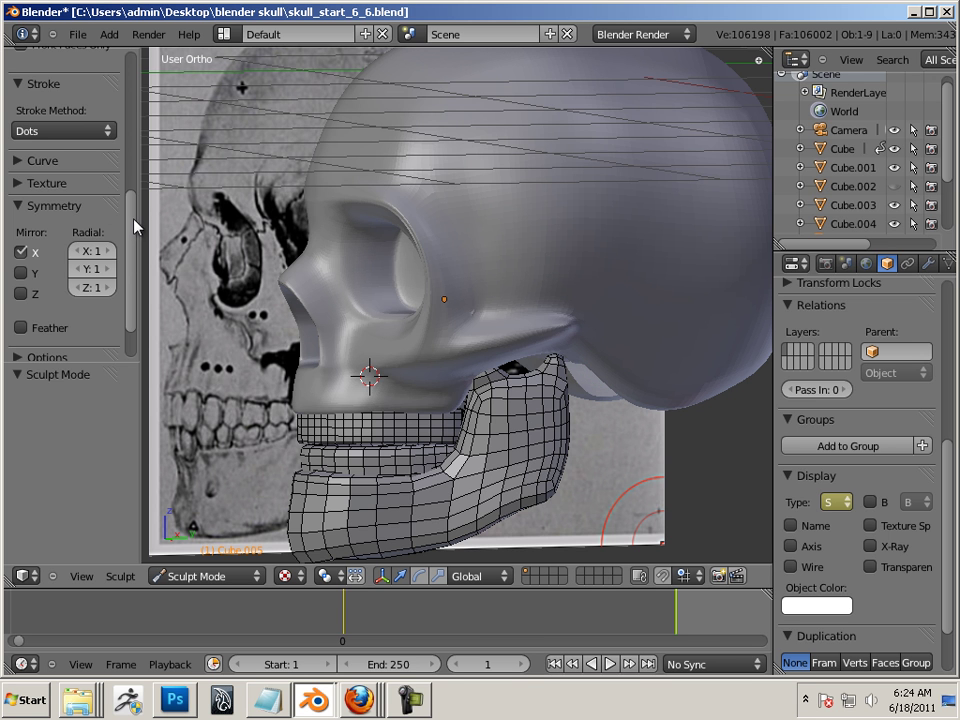
Switch the sculpting brush to Draw
drag(137, 226, 141, 226)
scroll(102, 171, up, 6)
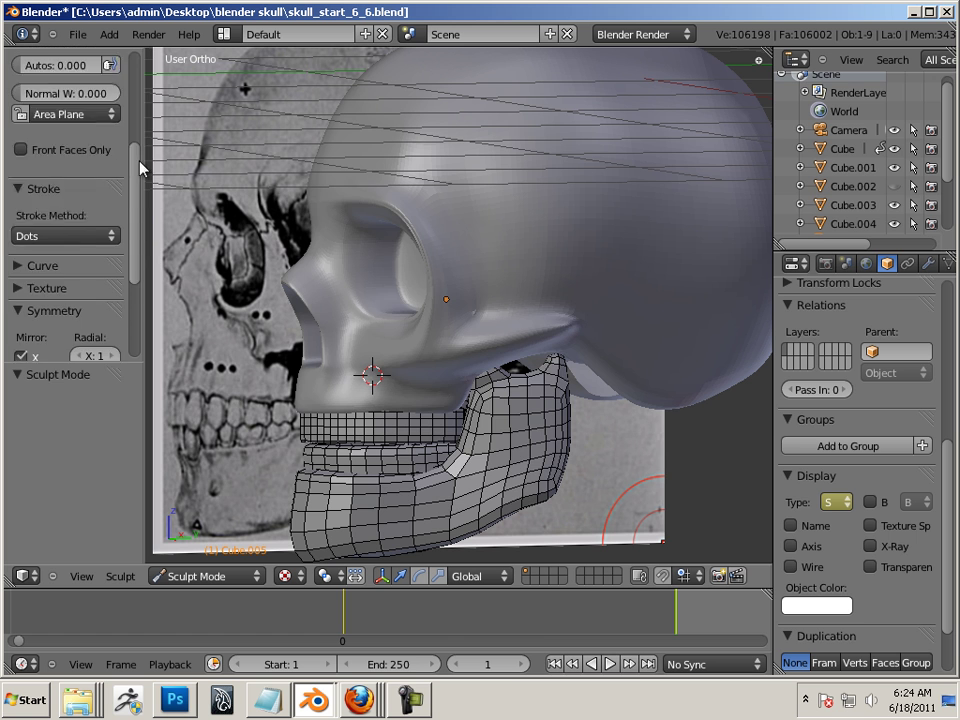
scroll(137, 112, up, 1)
click(62, 110)
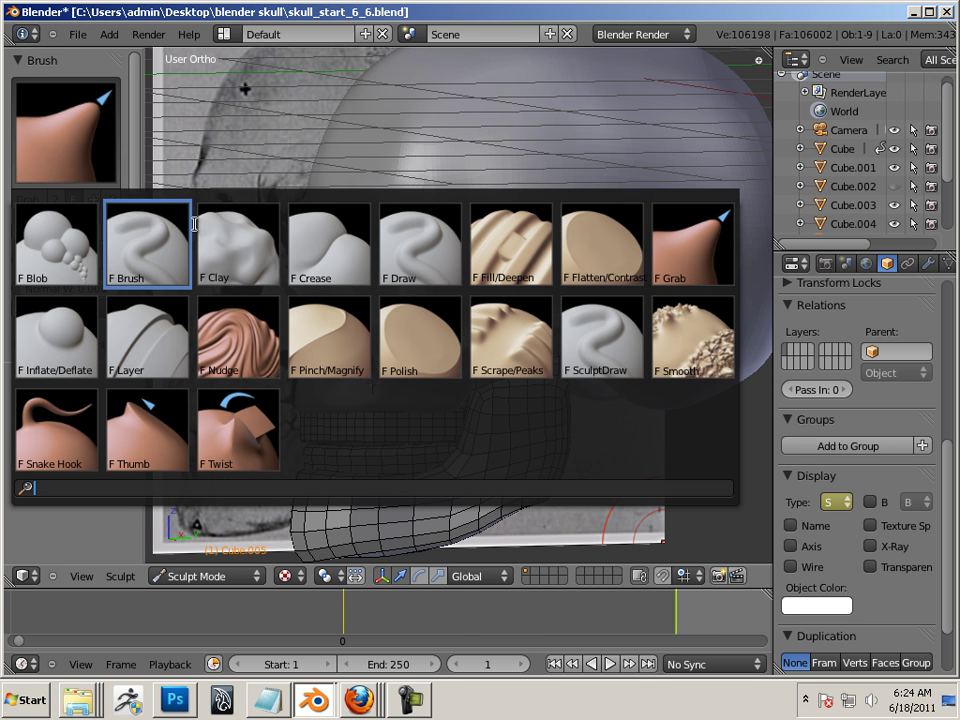
click(417, 265)
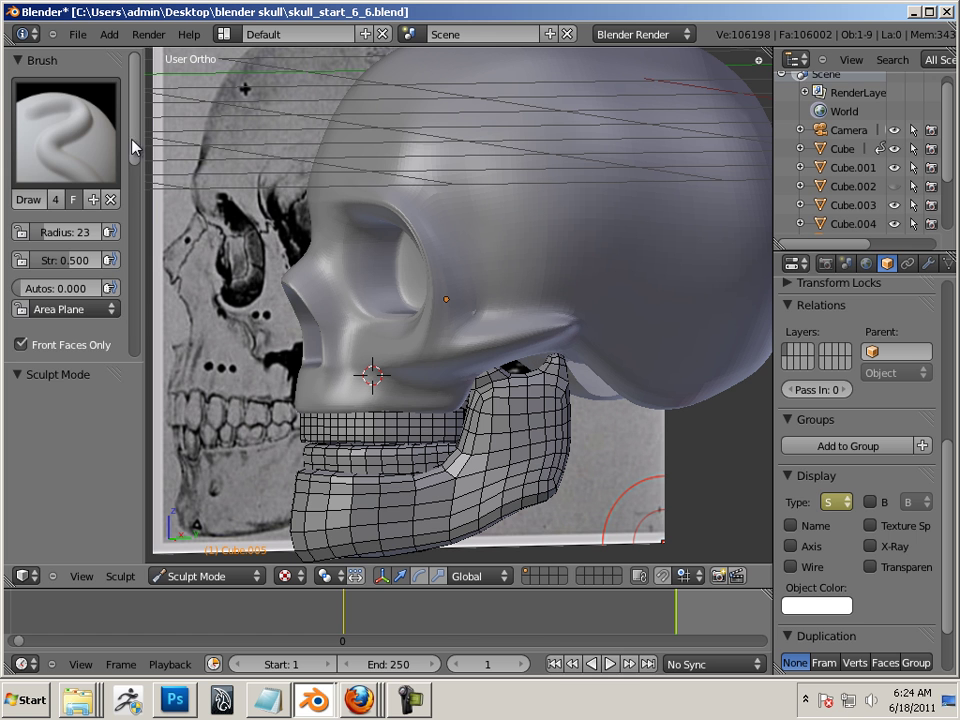
drag(137, 145, 144, 309)
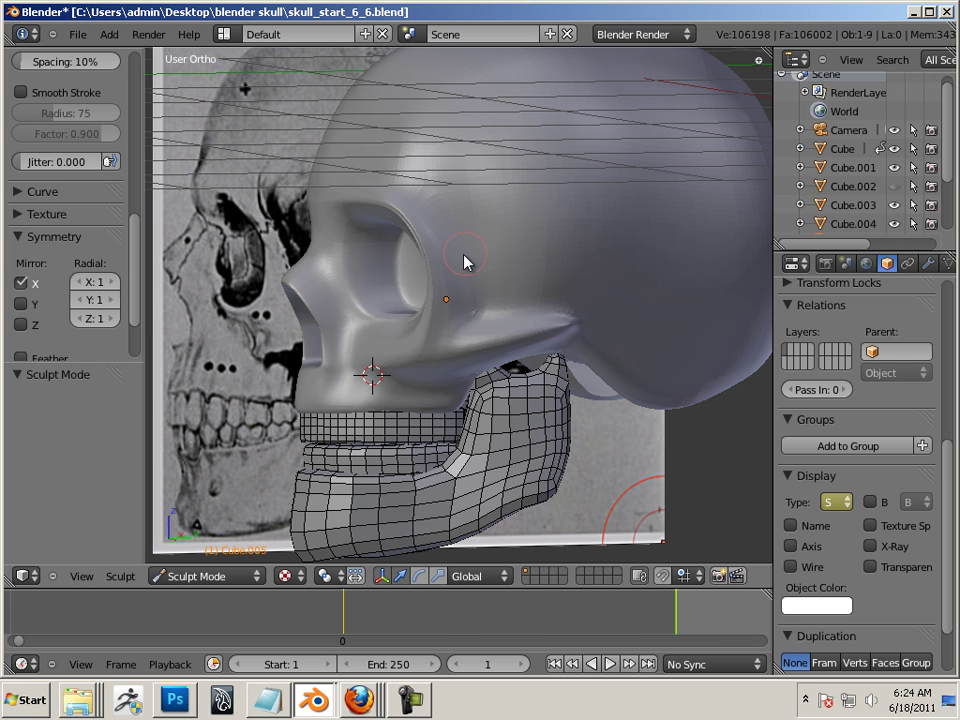
Set the Draw brush to Subtract and carve a groove behind the eye socket and above the cheekbone arch
drag(471, 246, 474, 253)
key(ctrl+z)
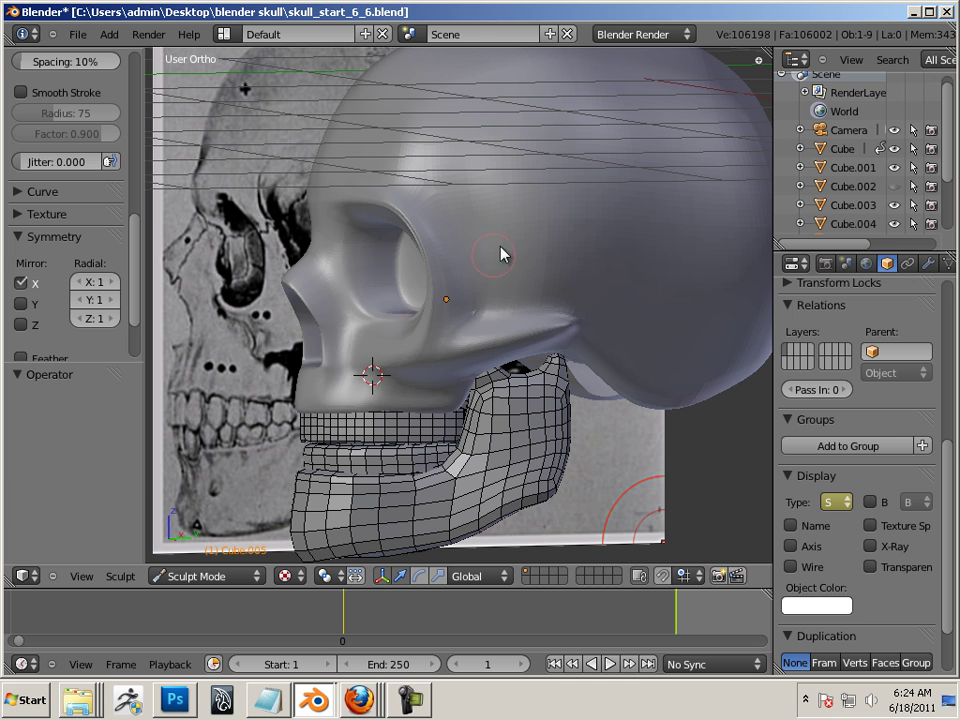
scroll(100, 200, up, 8)
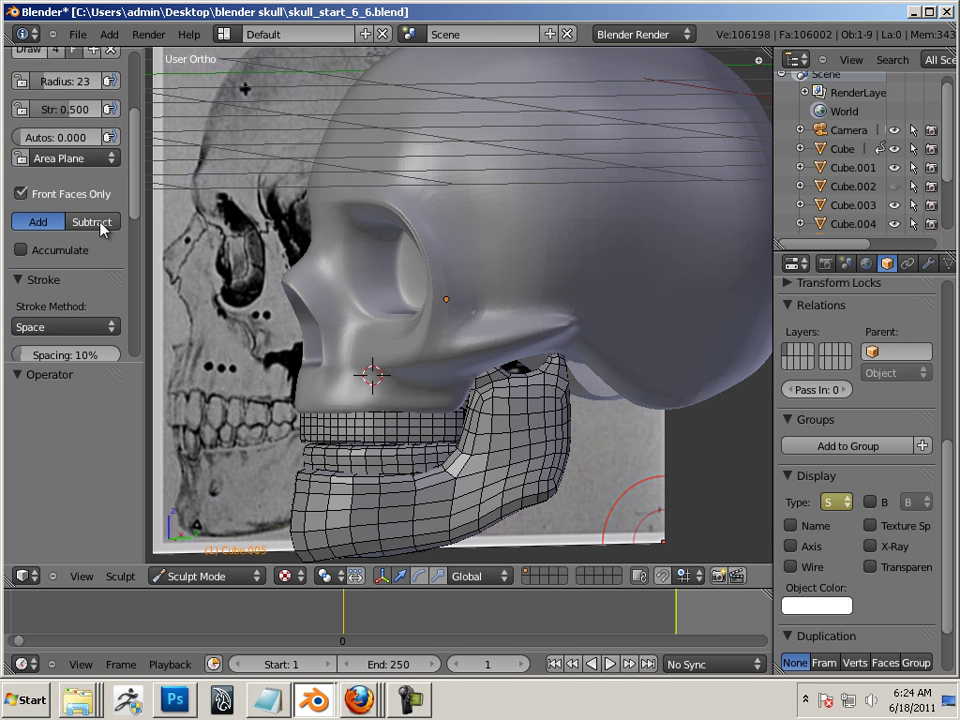
click(100, 224)
mouse_move(465, 242)
mouse_down()
mouse_move(488, 300)
mouse_move(558, 302)
mouse_up()
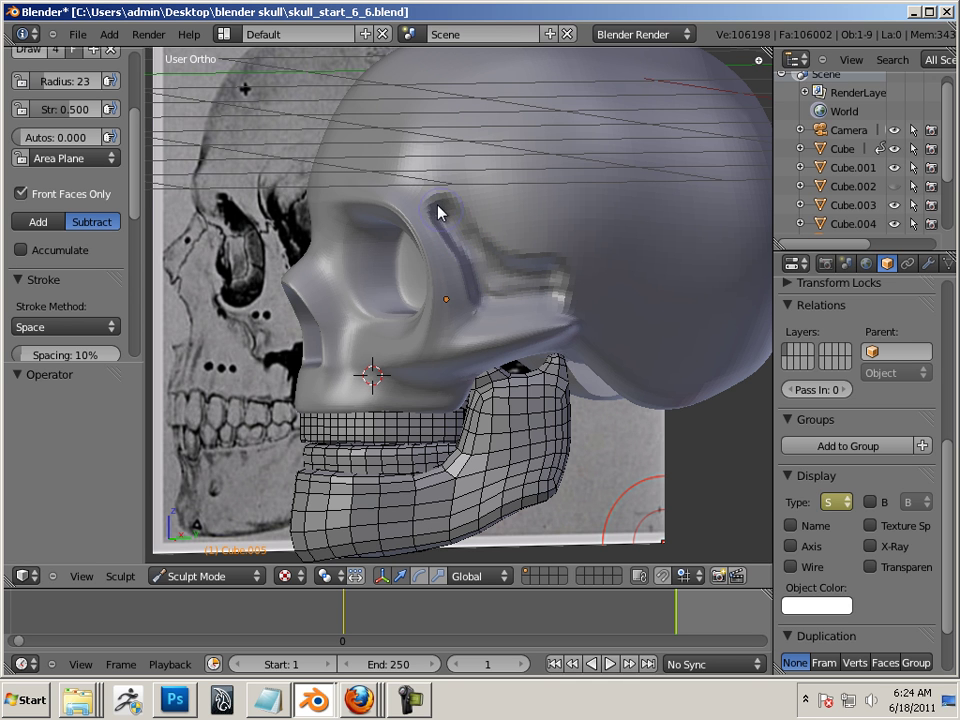
drag(438, 210, 445, 214)
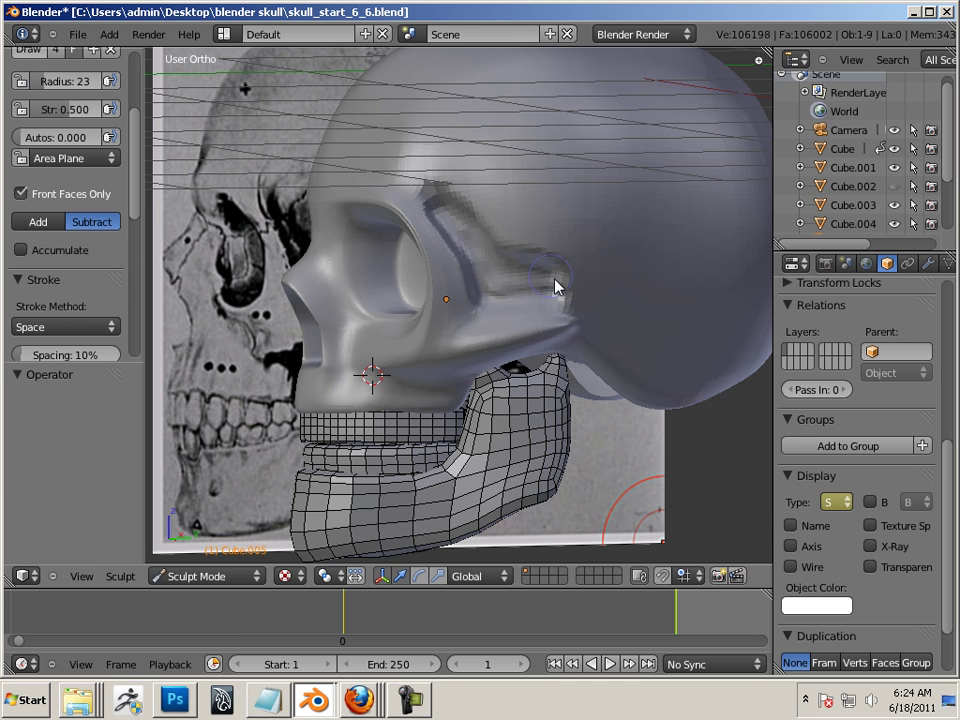
Deepen the carved hollow at the temple and extend it to the rear end of the cheekbone arch
middle_drag(739, 495, 565, 335)
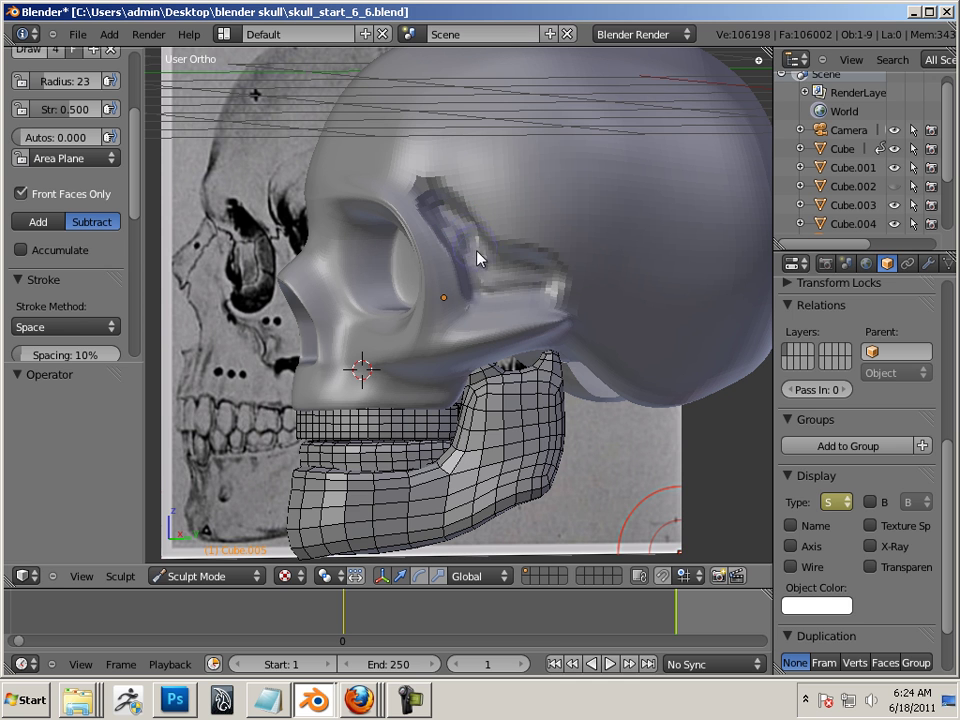
drag(477, 258, 487, 283)
mouse_move(552, 289)
mouse_down()
mouse_move(577, 296)
mouse_move(573, 309)
mouse_up()
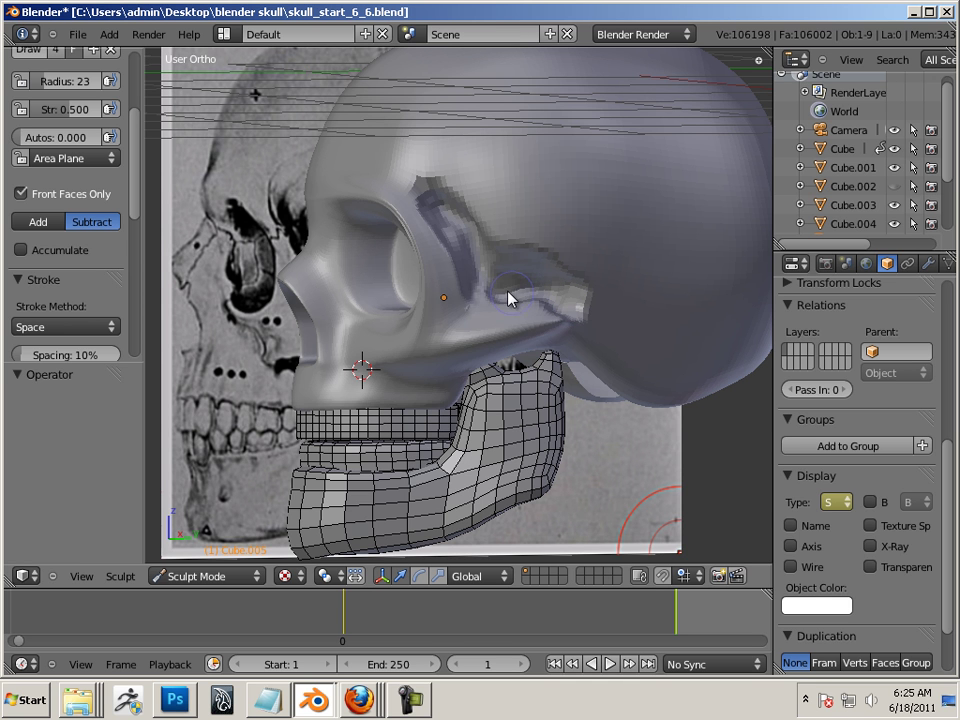
drag(482, 296, 484, 298)
Switch to the Flatten/Contrast brush and enlarge its radius to 36
scroll(70, 130, up, 5)
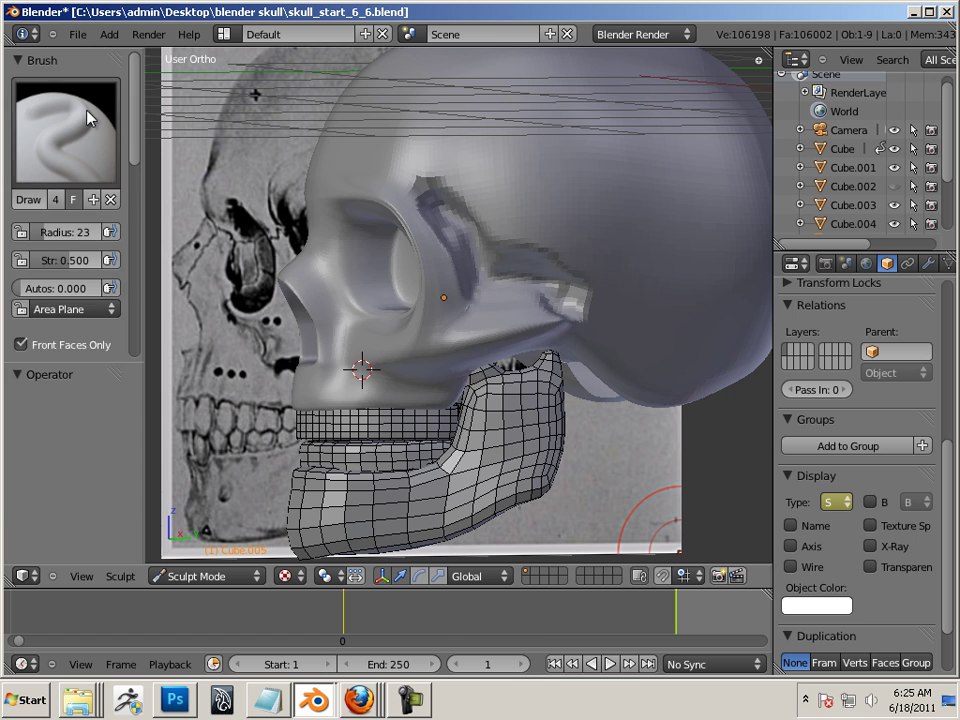
click(64, 82)
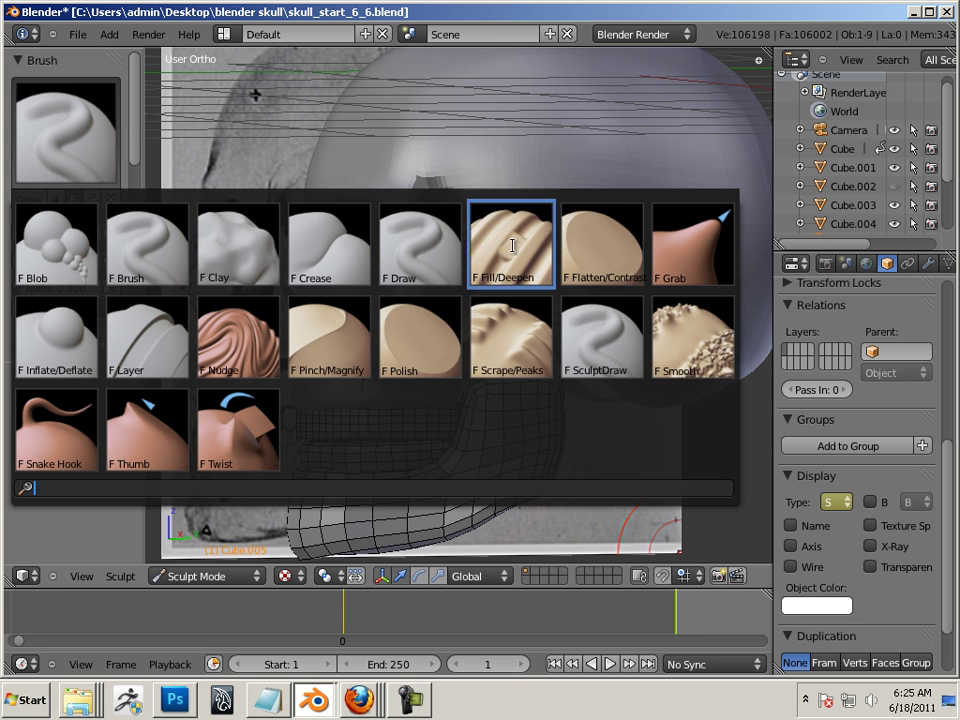
click(601, 258)
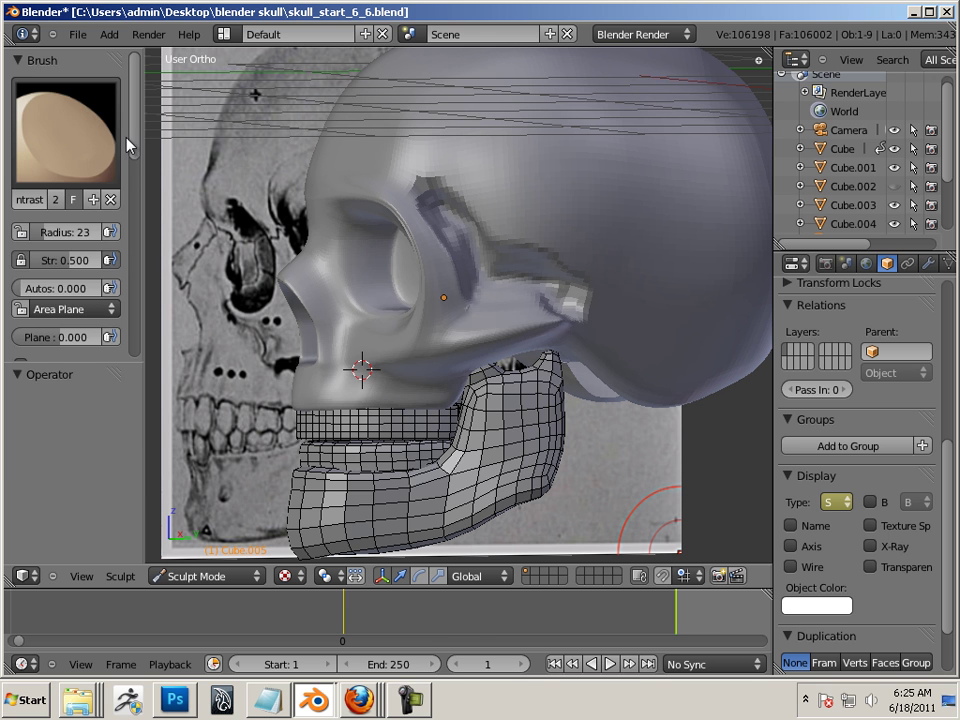
mouse_move(135, 140)
mouse_down()
mouse_move(144, 318)
mouse_move(144, 208)
mouse_up()
scroll(144, 208, up, 4)
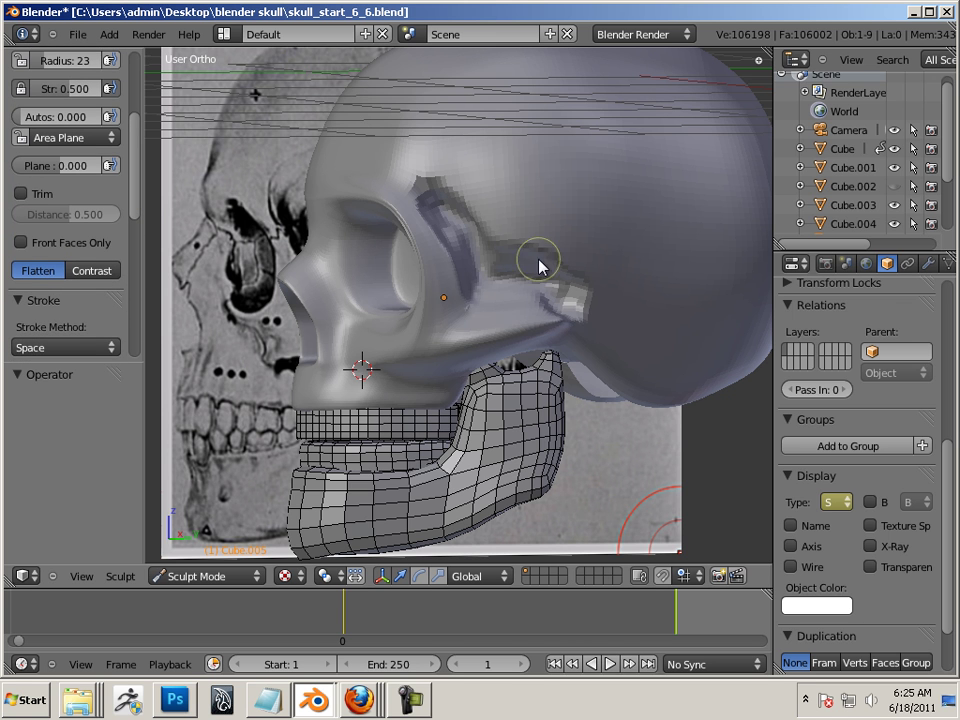
key(bracketright)
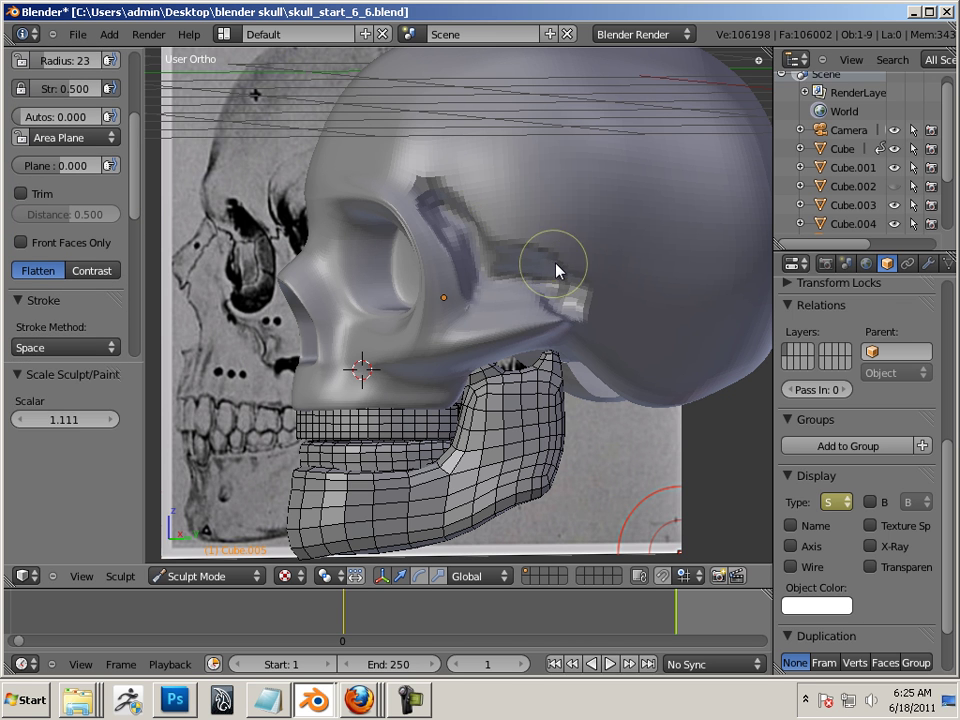
Flatten the rough edges of the carved groove around the temple and the rear of the cheekbone arch
mouse_move(500, 268)
mouse_down()
mouse_move(509, 236)
mouse_move(497, 250)
mouse_move(498, 223)
mouse_move(481, 251)
mouse_move(472, 217)
mouse_move(437, 182)
mouse_up()
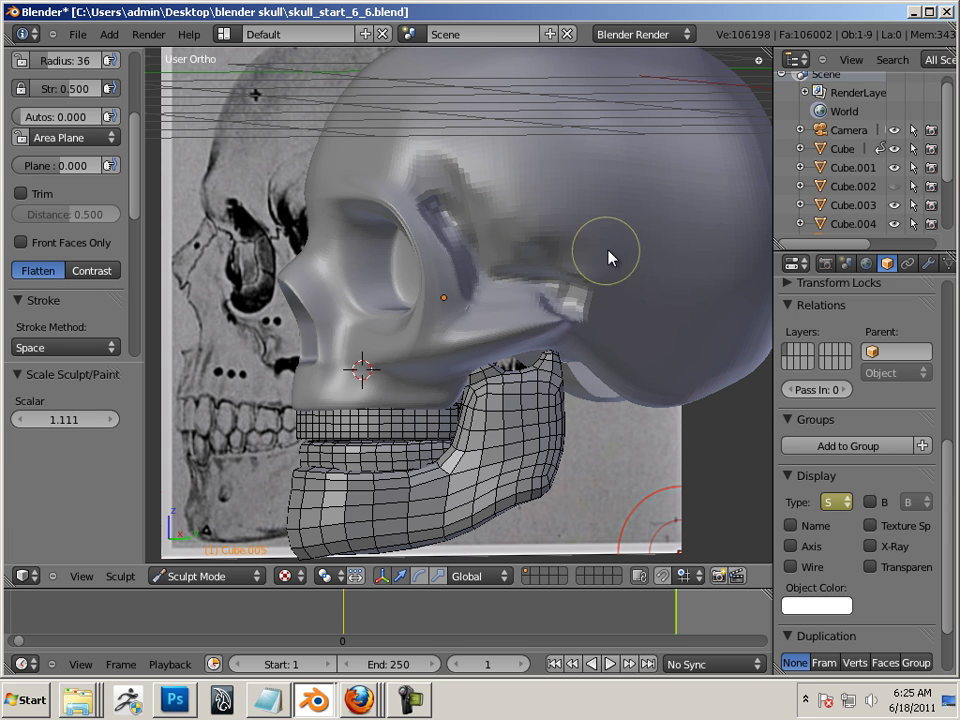
mouse_move(578, 289)
mouse_down()
mouse_move(617, 257)
mouse_move(489, 279)
mouse_up()
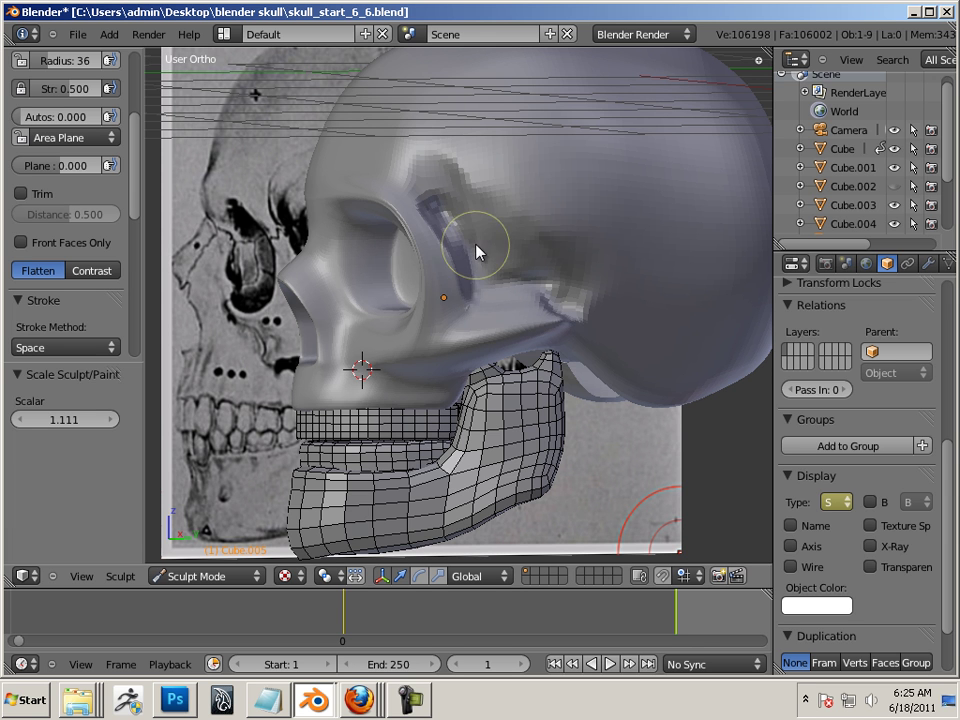
mouse_move(507, 248)
mouse_down()
mouse_move(538, 232)
mouse_move(636, 247)
mouse_move(634, 284)
mouse_move(573, 286)
mouse_move(633, 312)
mouse_move(526, 286)
mouse_move(561, 282)
mouse_move(584, 290)
mouse_move(518, 291)
mouse_move(579, 292)
mouse_move(605, 315)
mouse_up()
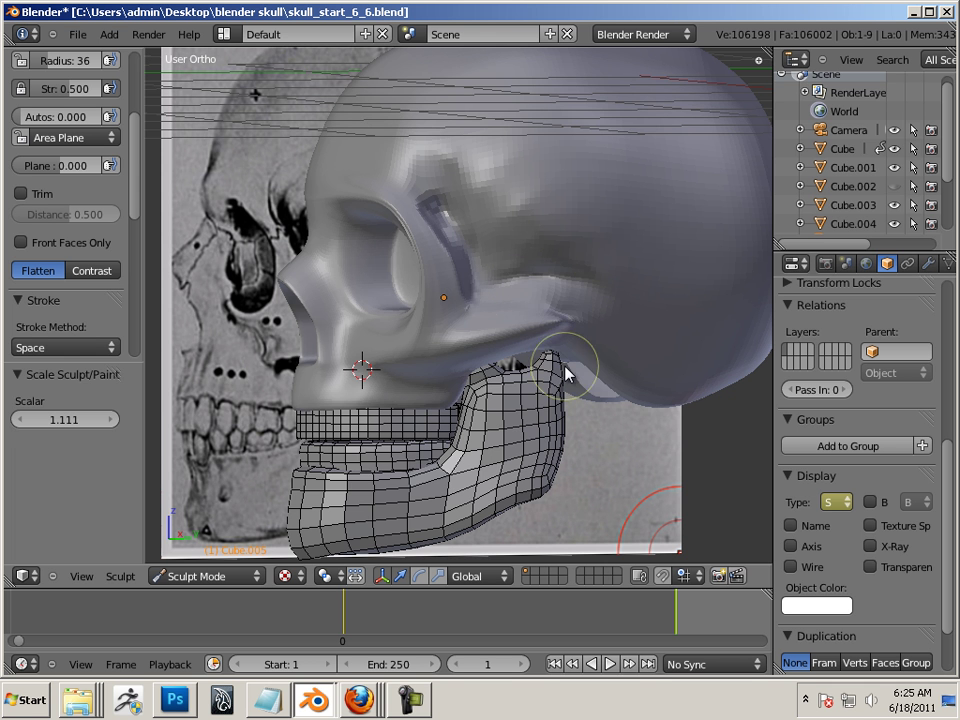
scroll(707, 501, up, 2)
middle_drag(716, 496, 698, 452)
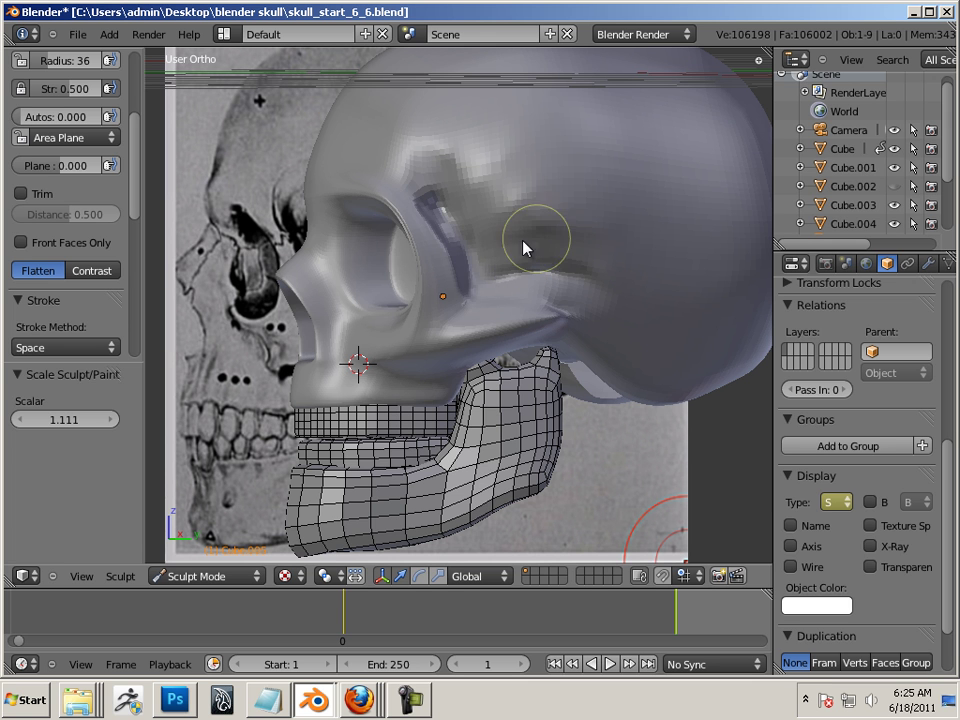
drag(466, 230, 452, 199)
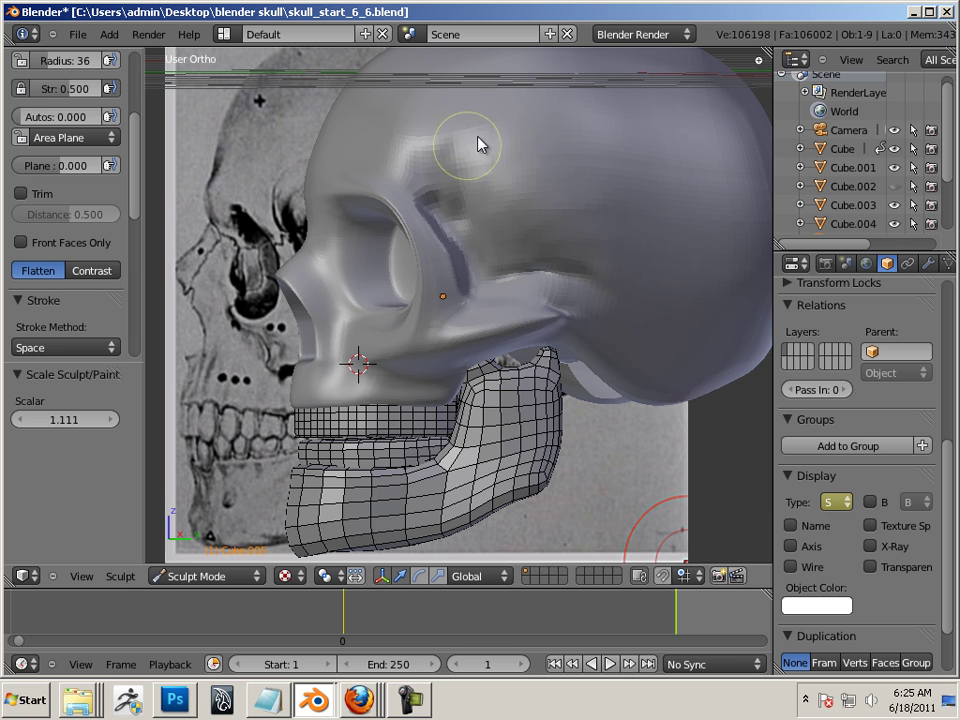
Reduce the Flatten/Contrast brush radius to 17
mouse_move(742, 450)
middle_down()
mouse_move(669, 420)
mouse_move(720, 467)
mouse_move(789, 463)
mouse_move(753, 497)
mouse_move(734, 456)
middle_up()
key(bracketleft)
key(bracketleft)
key(bracketleft)
key(bracketleft)
key(bracketleft)
key(bracketleft)
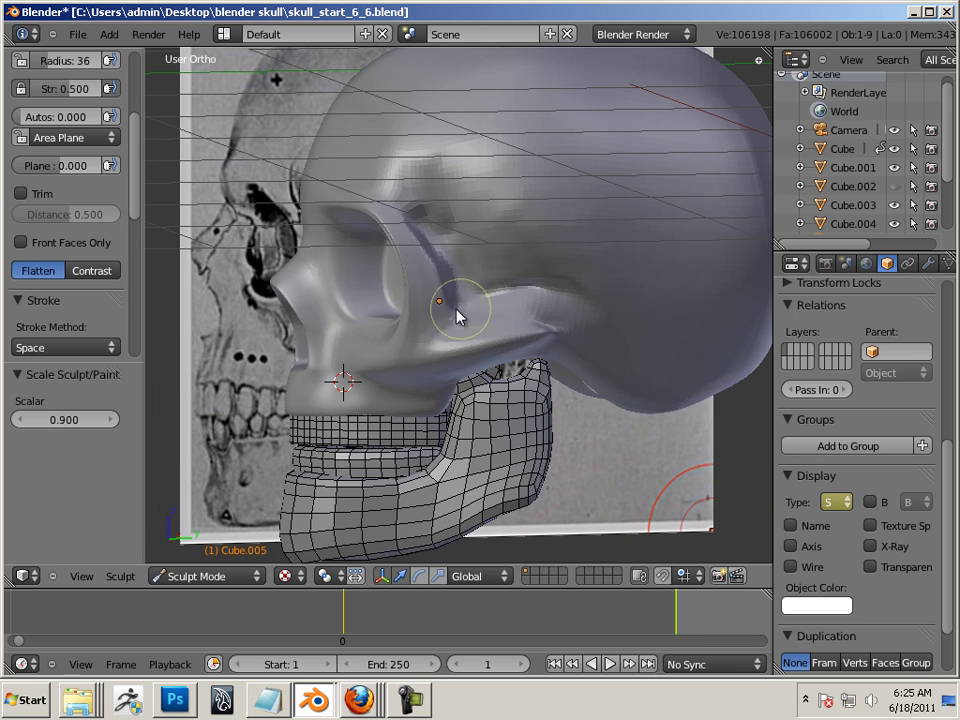
key(bracketright)
key(bracketleft)
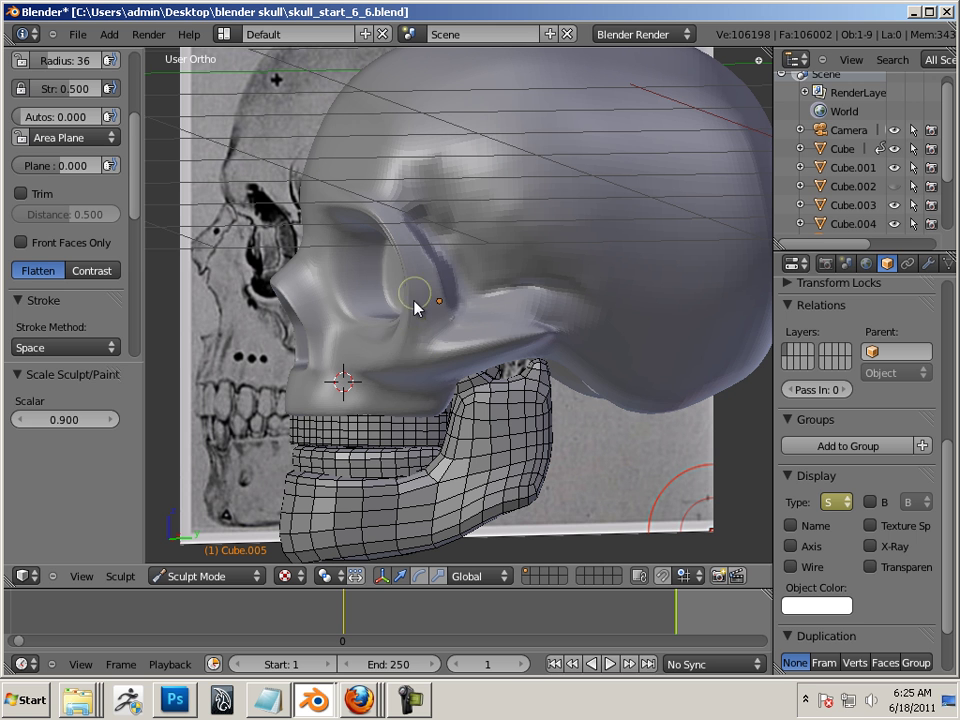
Switch back to the Draw brush and set its radius to 27
scroll(130, 160, up, 4)
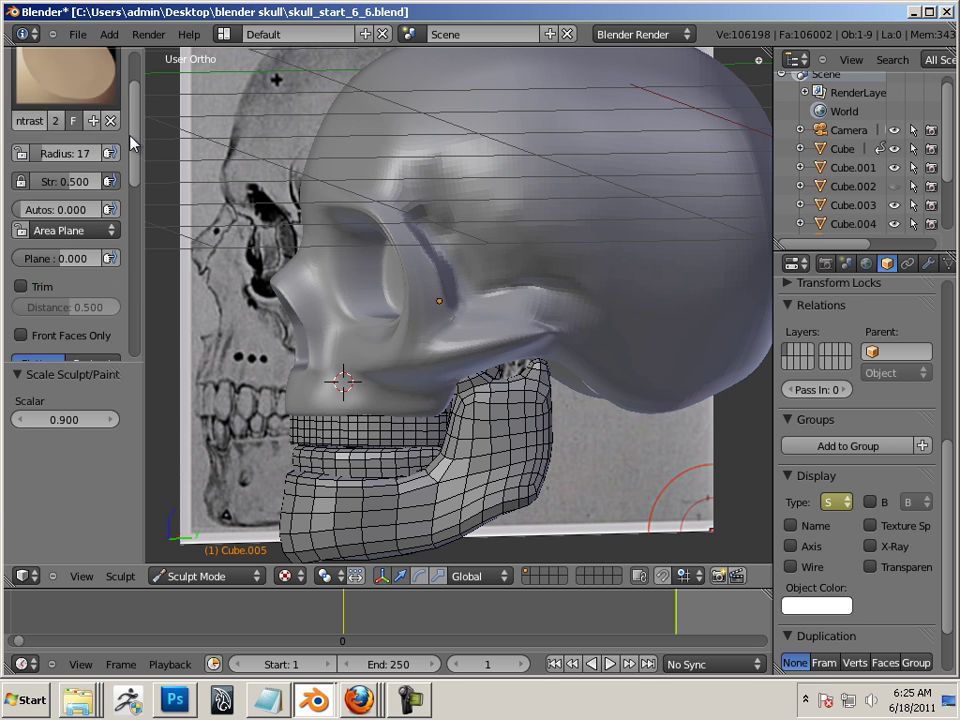
click(86, 128)
click(420, 245)
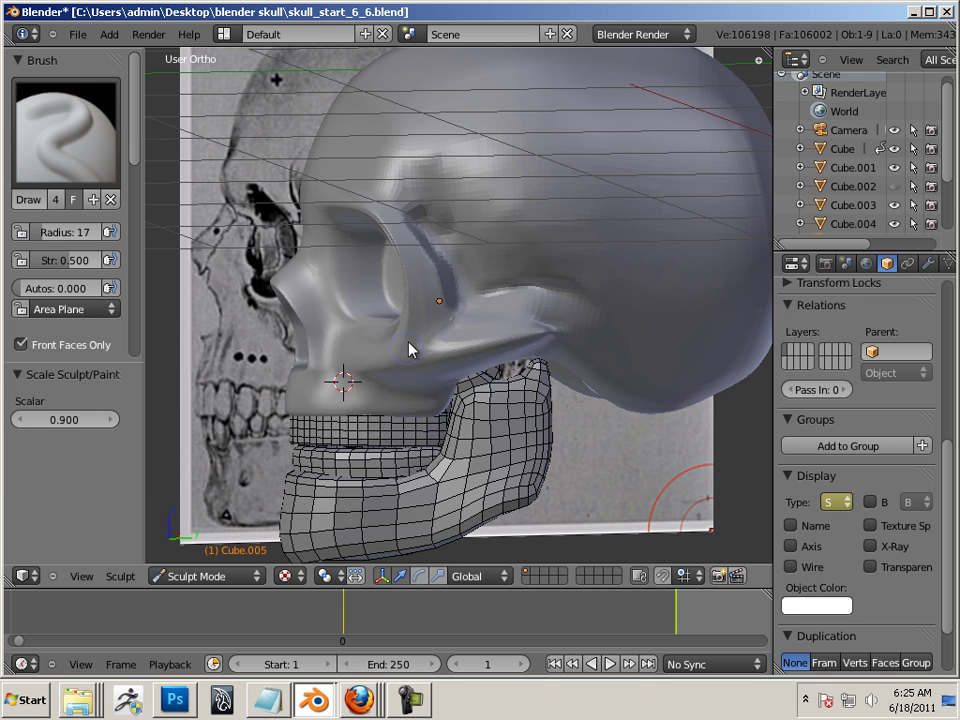
key(bracketright)
drag(60, 232, 83, 232)
Set the Draw brush to Add and lower its strength to 0.139
scroll(135, 146, down, 5)
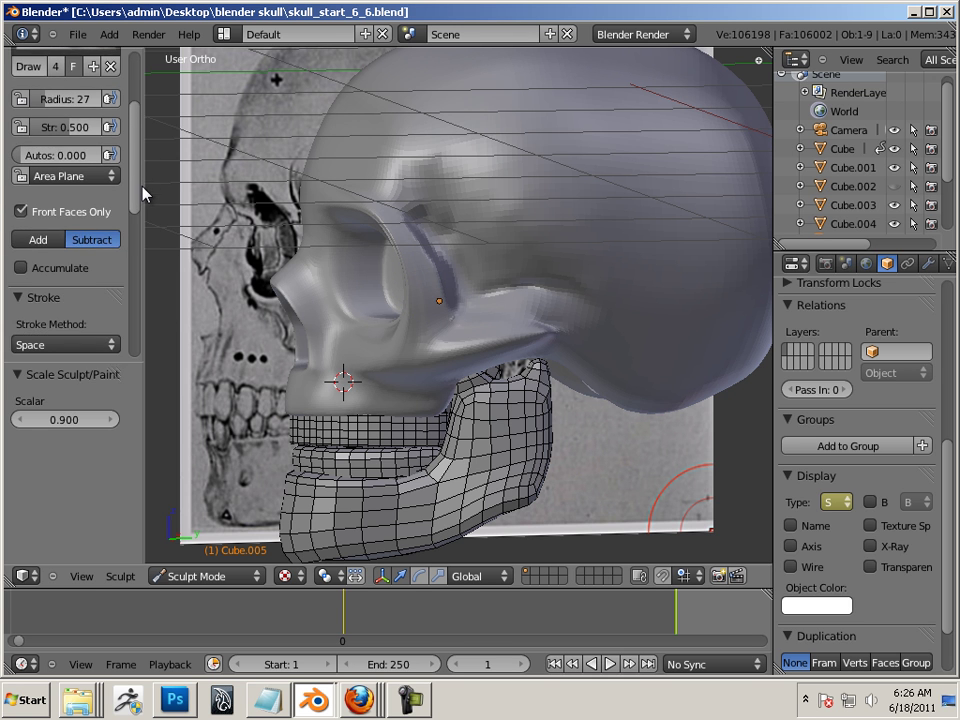
click(38, 216)
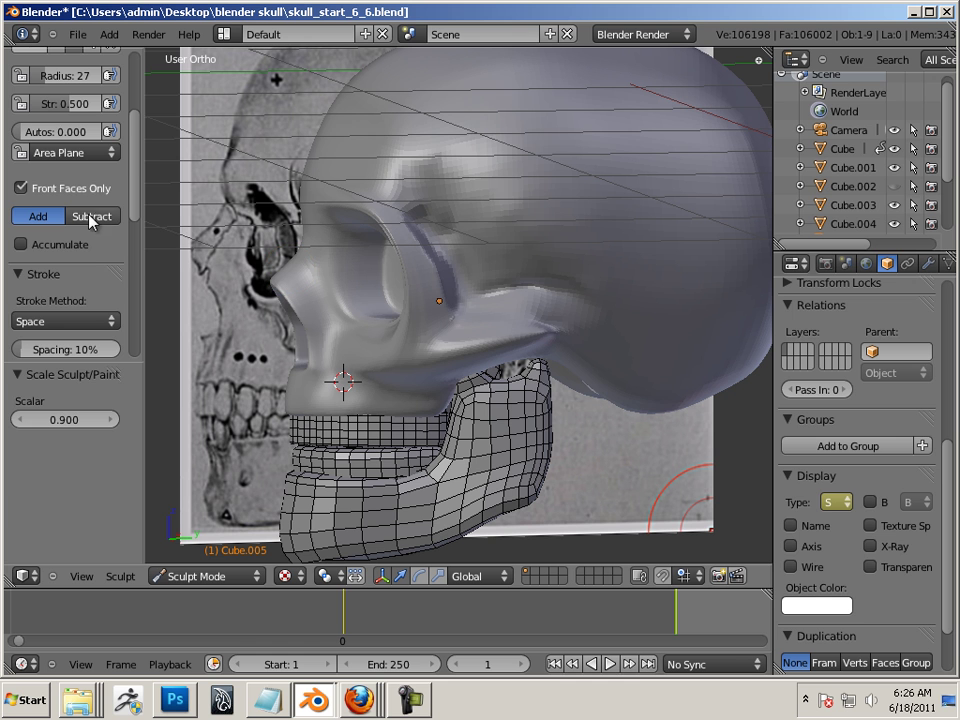
scroll(133, 158, up, 3)
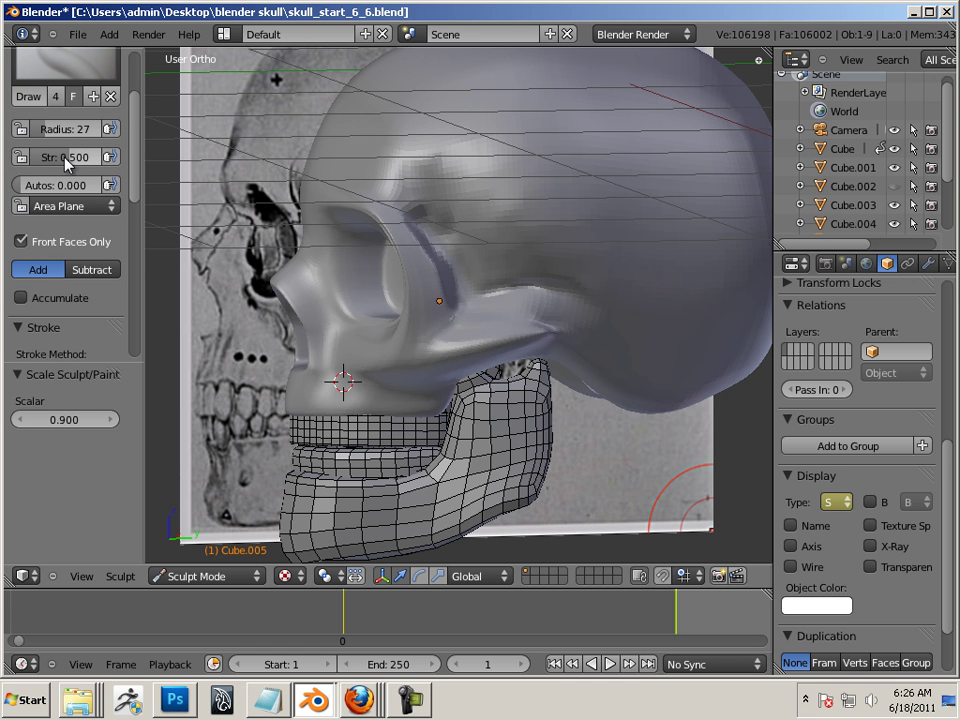
mouse_move(63, 165)
mouse_down()
mouse_move(52, 166)
mouse_move(58, 157)
mouse_up()
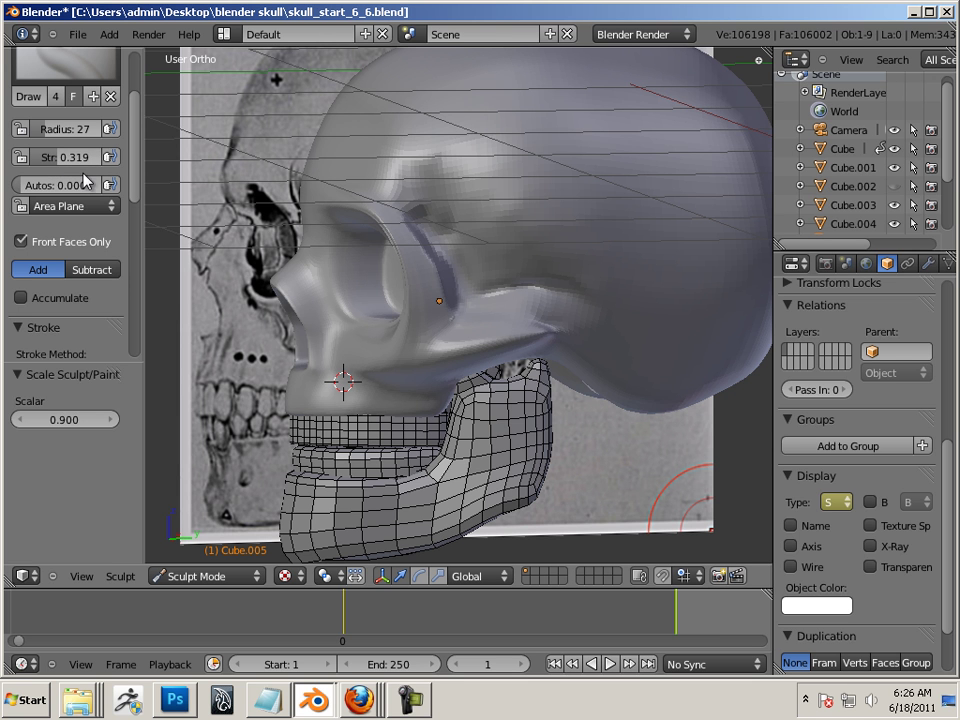
Build up the outer eye socket rim and the cheekbone edge running back along the arch with Draw strokes
mouse_move(405, 265)
mouse_down()
mouse_move(420, 296)
mouse_move(403, 375)
mouse_up()
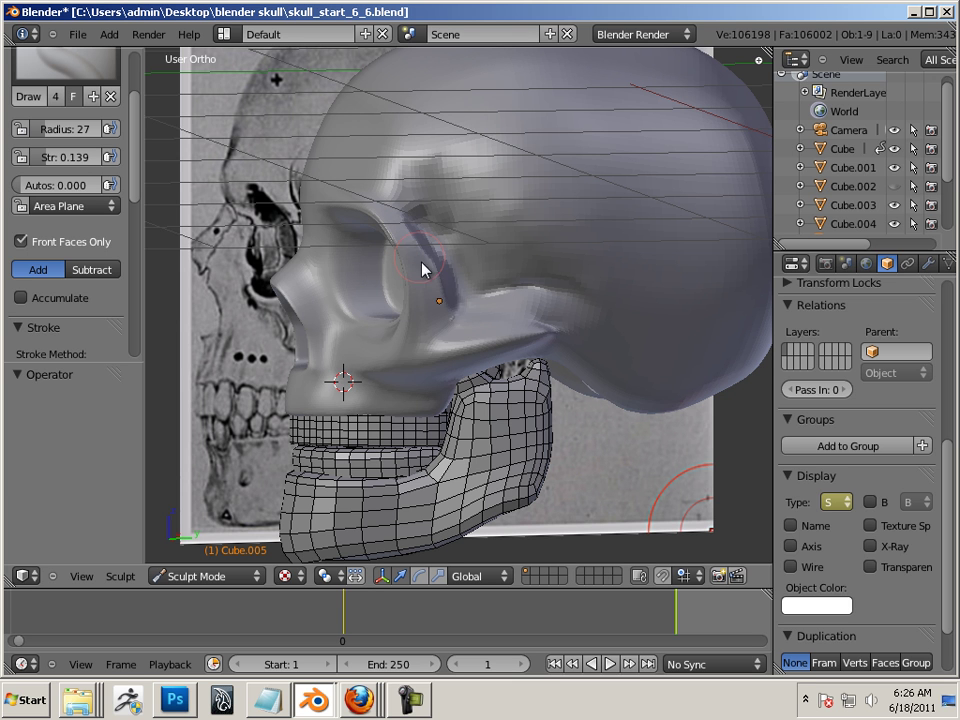
mouse_move(422, 268)
mouse_down()
mouse_move(402, 349)
mouse_move(423, 280)
mouse_move(428, 316)
mouse_move(414, 327)
mouse_move(430, 309)
mouse_move(412, 357)
mouse_move(412, 273)
mouse_move(393, 227)
mouse_move(402, 232)
mouse_move(382, 227)
mouse_move(382, 203)
mouse_move(427, 316)
mouse_up()
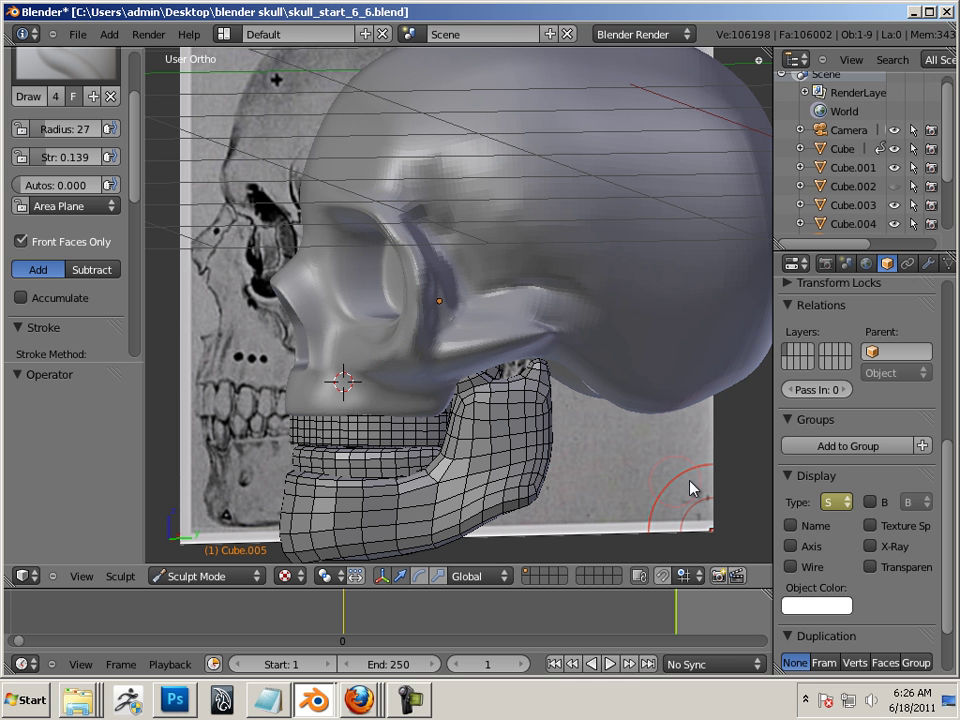
middle_drag(690, 488, 490, 390)
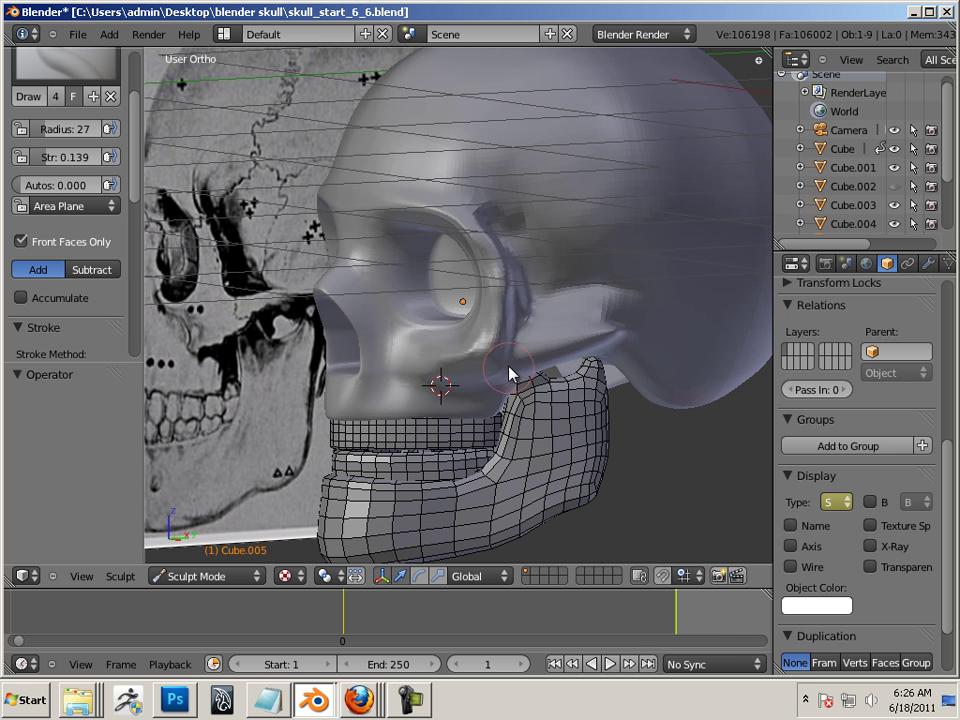
drag(508, 360, 512, 354)
middle_drag(735, 506, 664, 489)
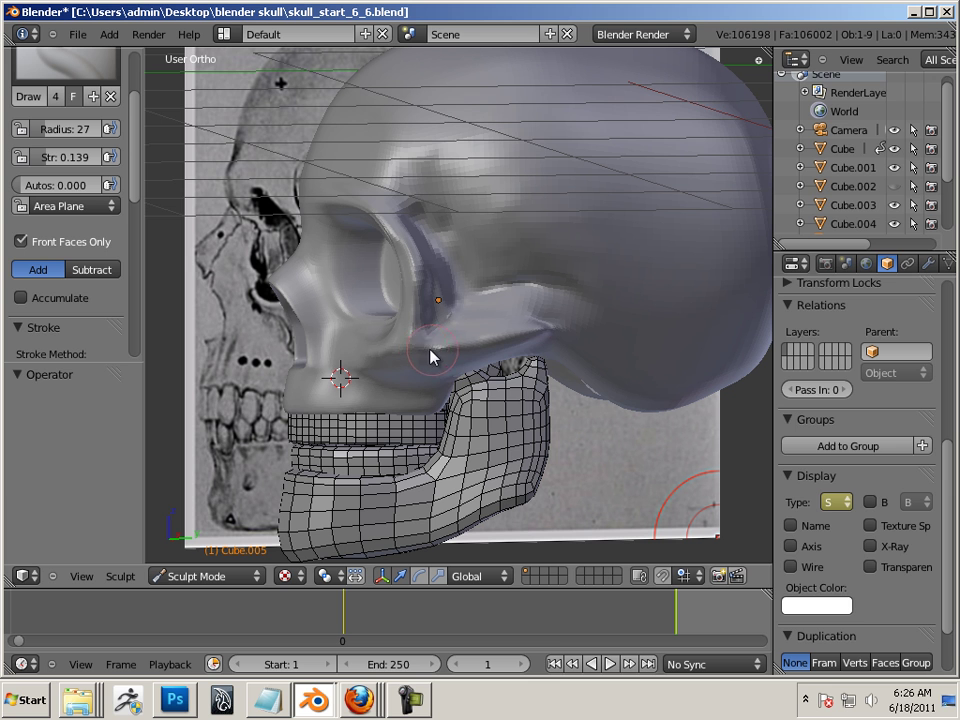
mouse_move(511, 343)
mouse_down()
mouse_move(544, 332)
mouse_move(527, 343)
mouse_up()
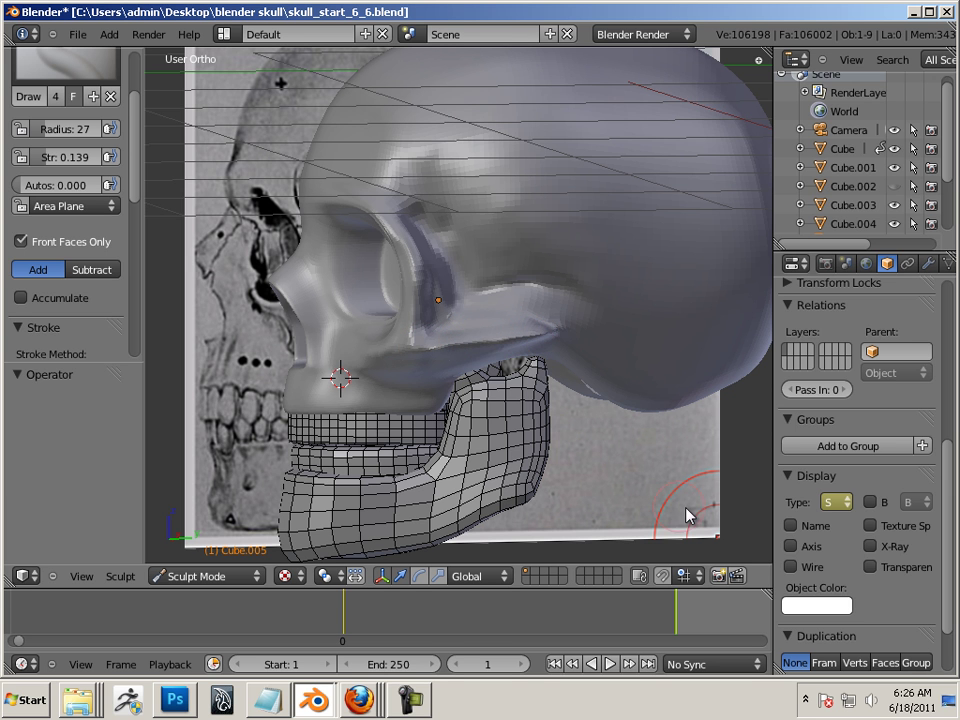
middle_drag(539, 393, 574, 349)
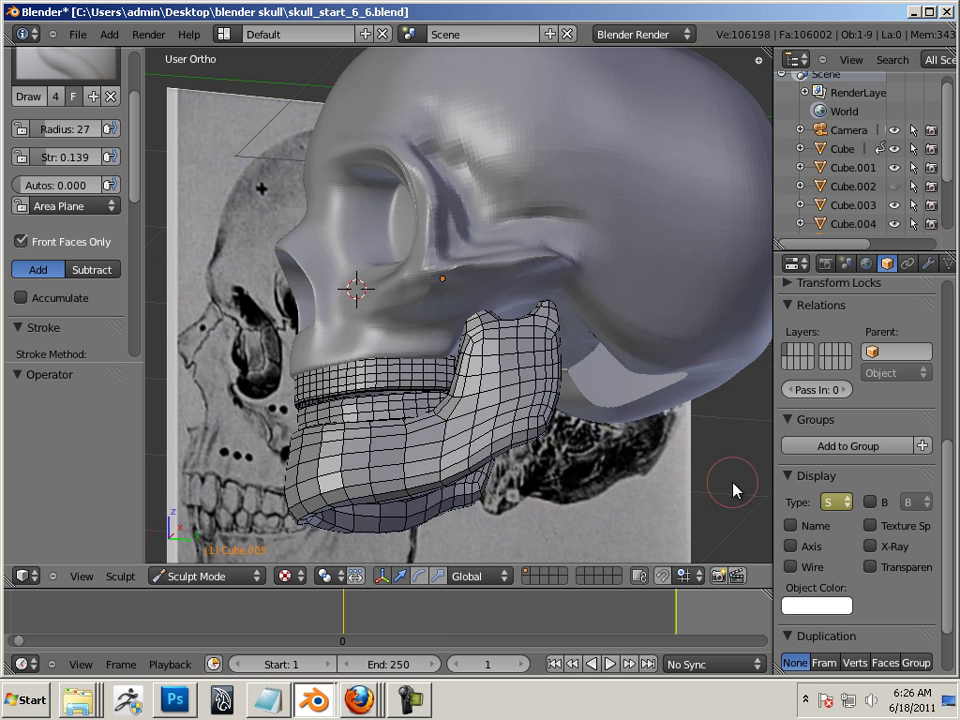
Switch to the Flatten/Contrast brush at radius 17 and flatten the raised outer eye socket rim and cheekbone edge
middle_drag(733, 490, 246, 277)
scroll(131, 120, up, 4)
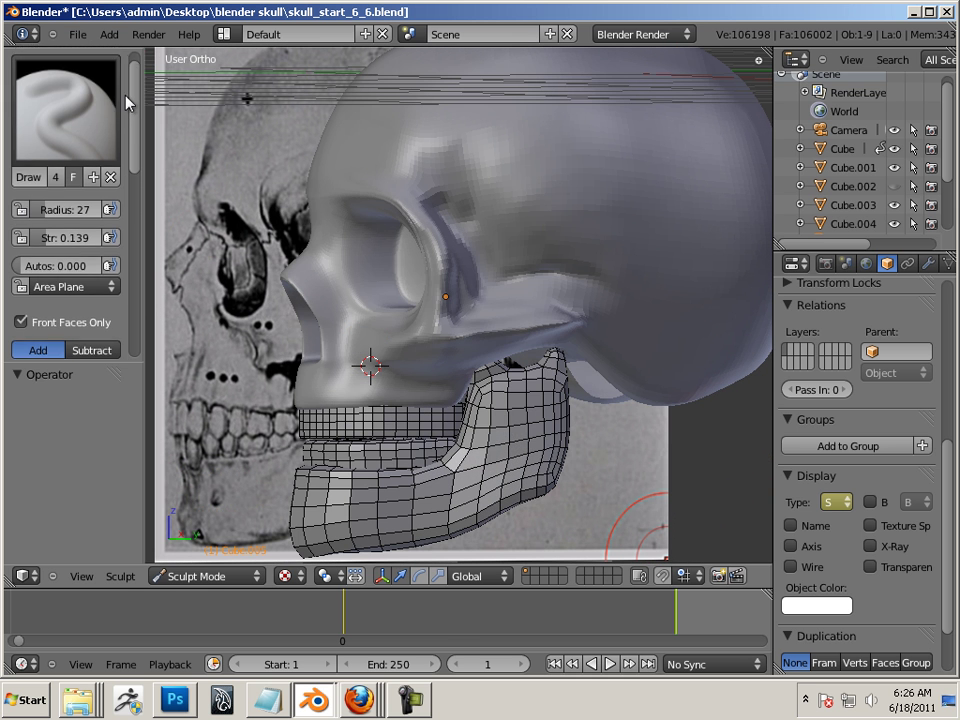
click(68, 115)
click(602, 244)
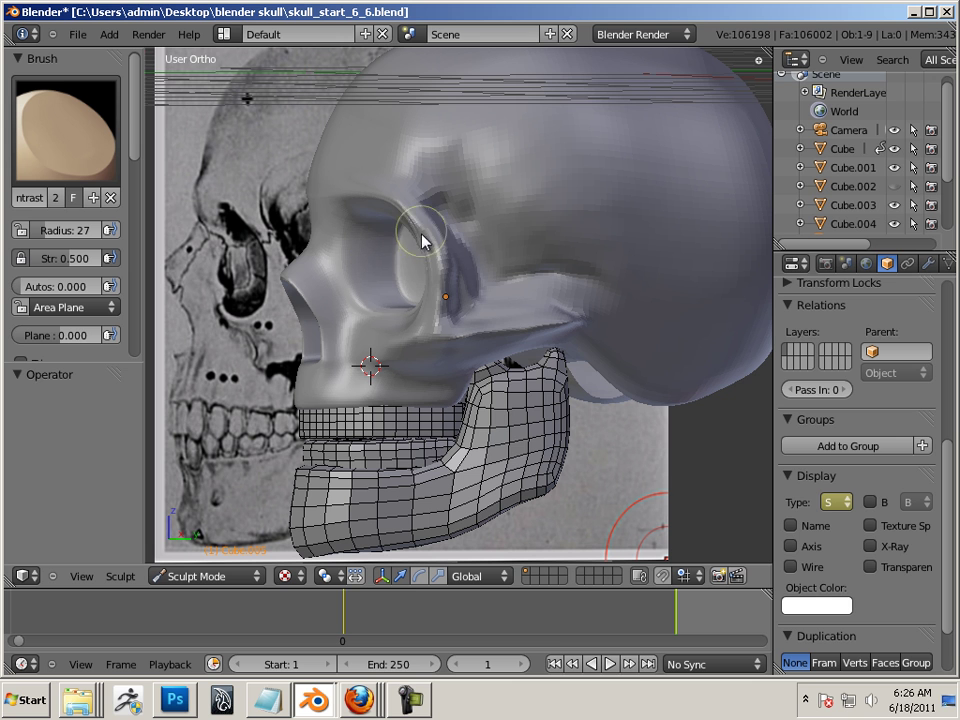
key(bracketleft)
key(bracketright)
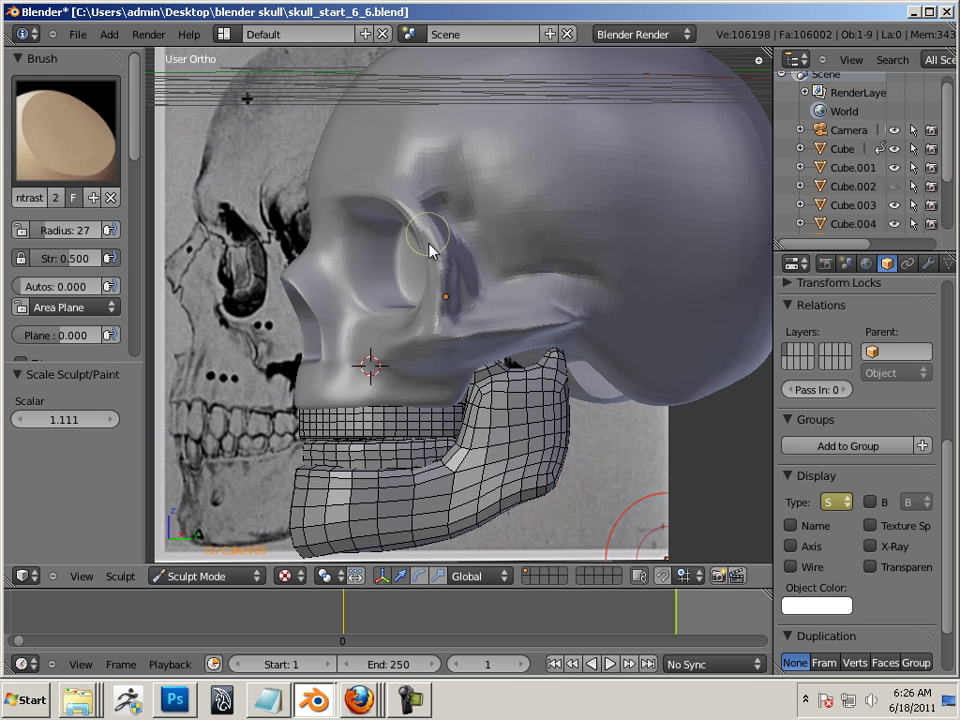
key(bracketleft)
key(bracketleft)
key(bracketleft)
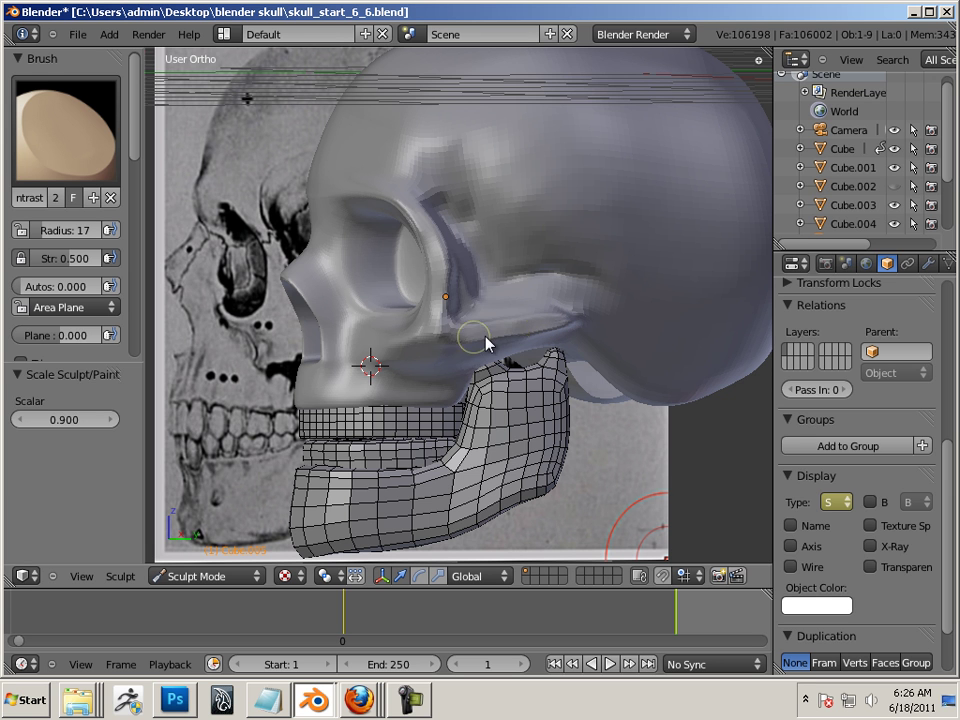
Enlarge the Flatten/Contrast brush radius to 24 and even out the front of the cheekbone below the eye socket
key(bracketright)
key(bracketright)
key(bracketright)
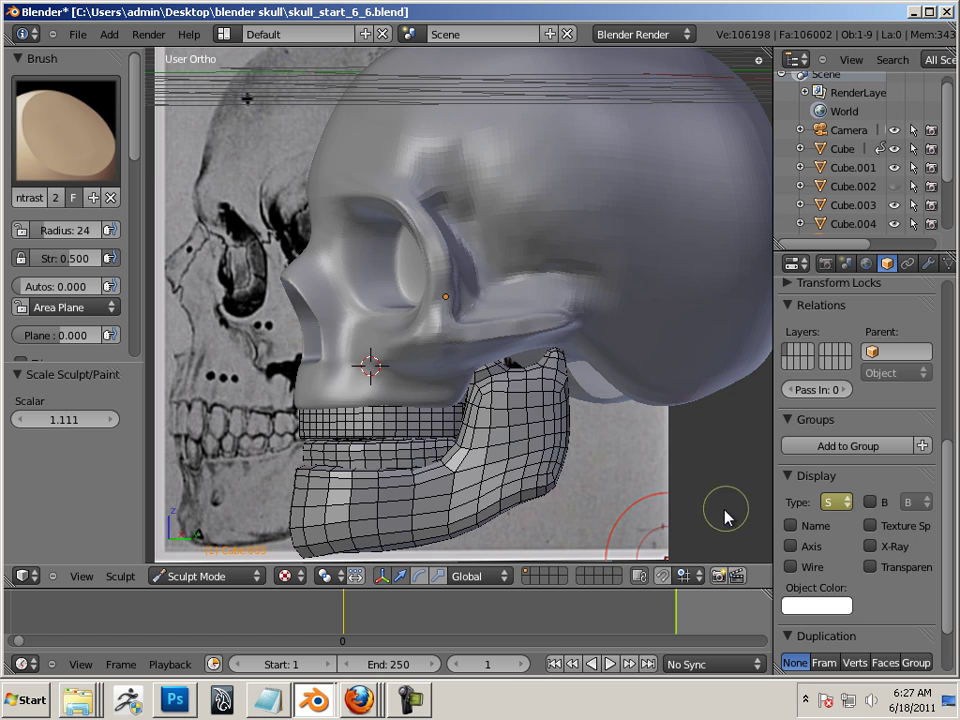
middle_drag(724, 514, 506, 357)
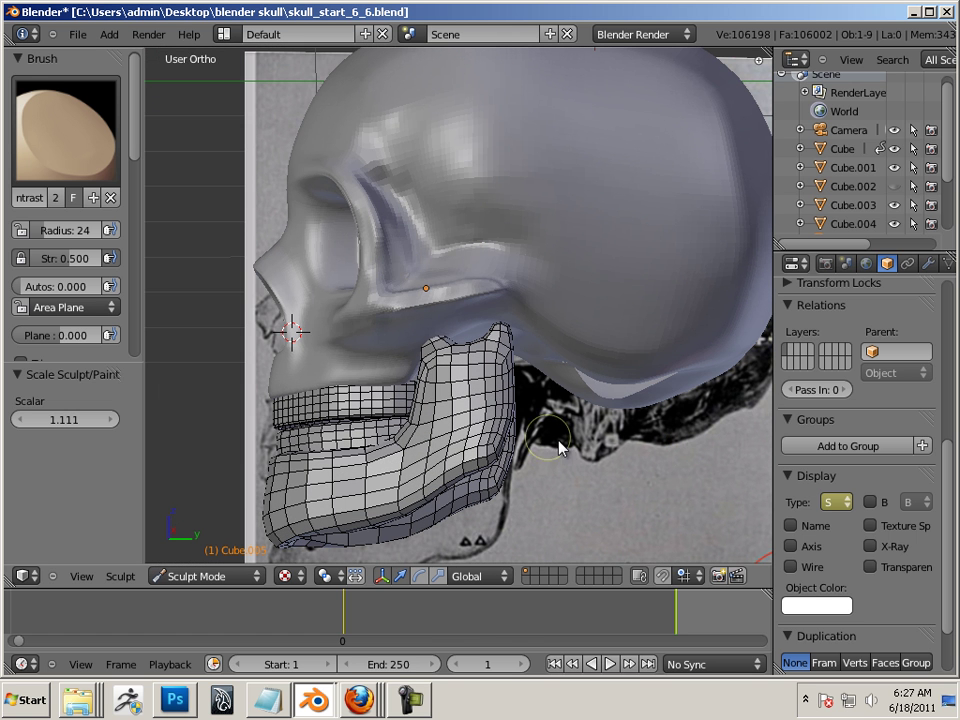
middle_drag(561, 446, 399, 418)
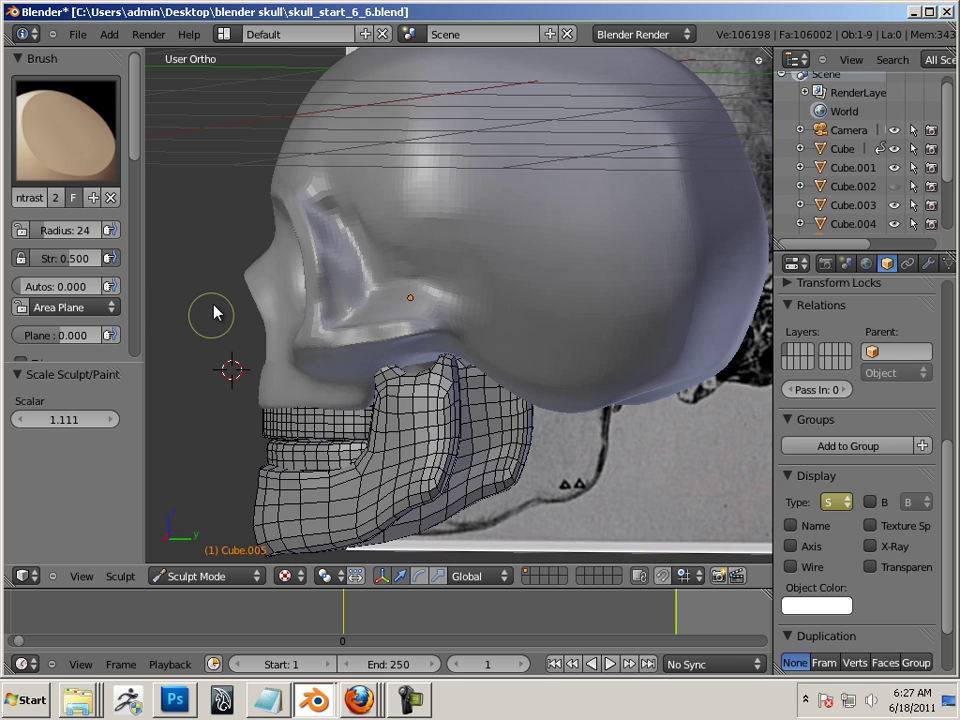
middle_drag(214, 313, 456, 262)
mouse_move(445, 336)
mouse_down()
mouse_move(422, 369)
mouse_move(439, 321)
mouse_move(426, 349)
mouse_up()
middle_drag(557, 450, 677, 392)
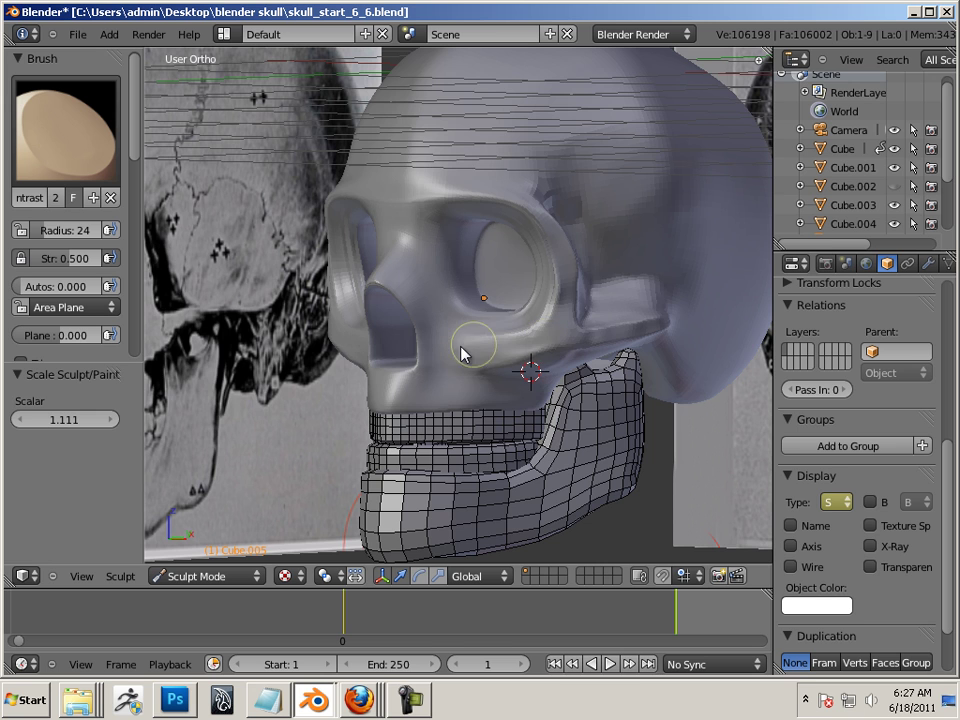
Flatten the outer rim of the eye socket on the opposite side of the skull
middle_drag(643, 444, 853, 476)
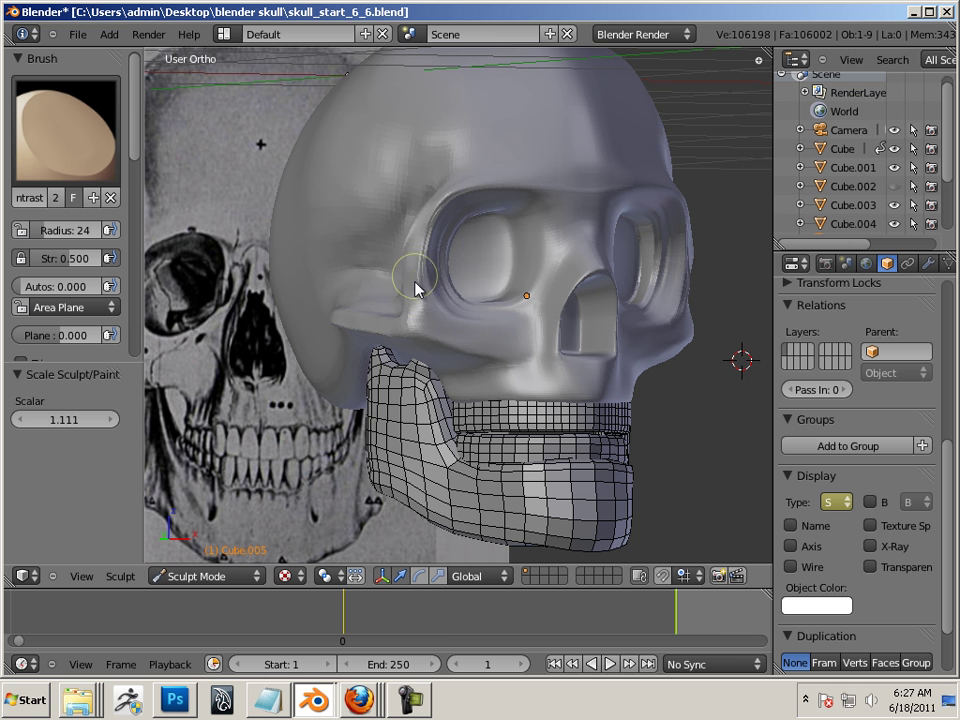
mouse_move(729, 266)
middle_down()
mouse_move(714, 263)
mouse_move(729, 279)
middle_up()
mouse_move(368, 279)
mouse_down()
mouse_move(369, 308)
mouse_move(386, 226)
mouse_up()
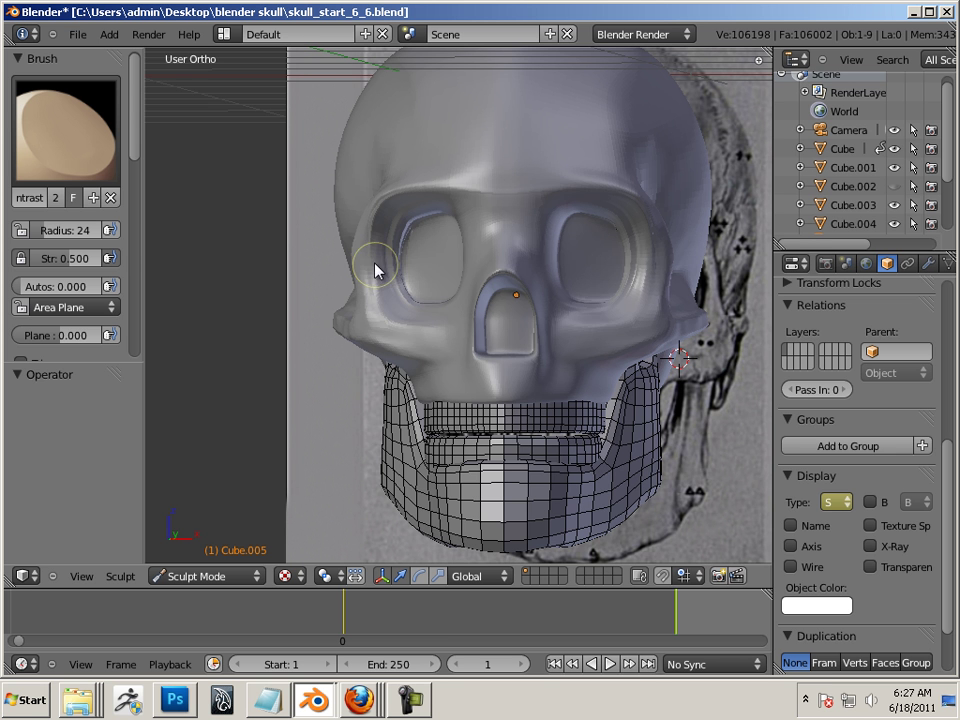
middle_drag(296, 311, 426, 336)
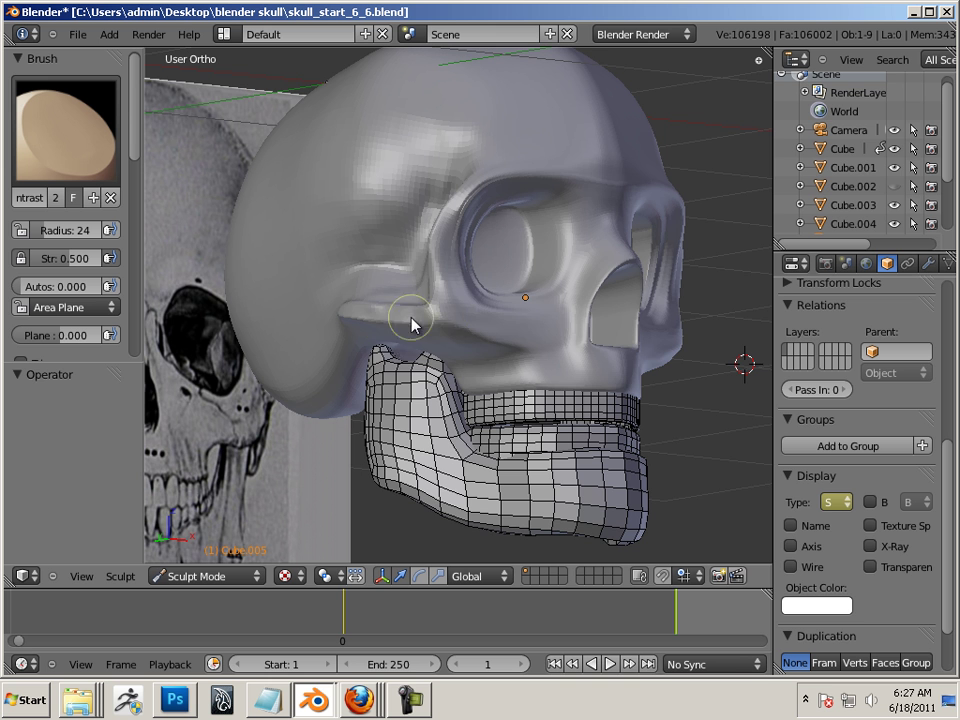
Soften the edges of the cheekbone arch and the temple beside the brow with Flatten/Contrast strokes
middle_drag(228, 487, 321, 506)
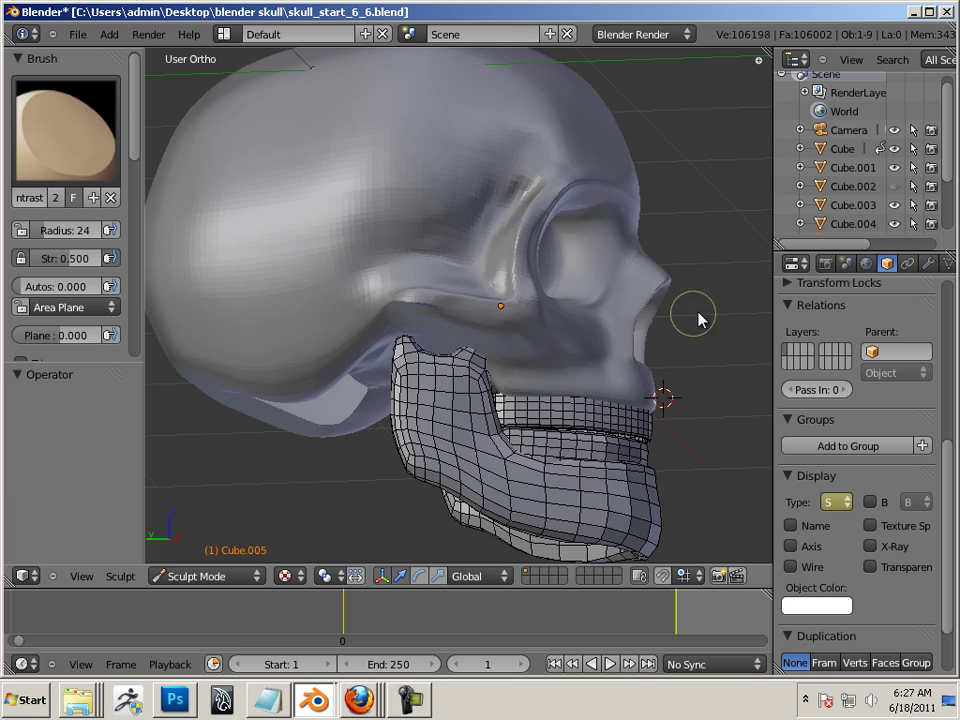
middle_drag(700, 319, 525, 246)
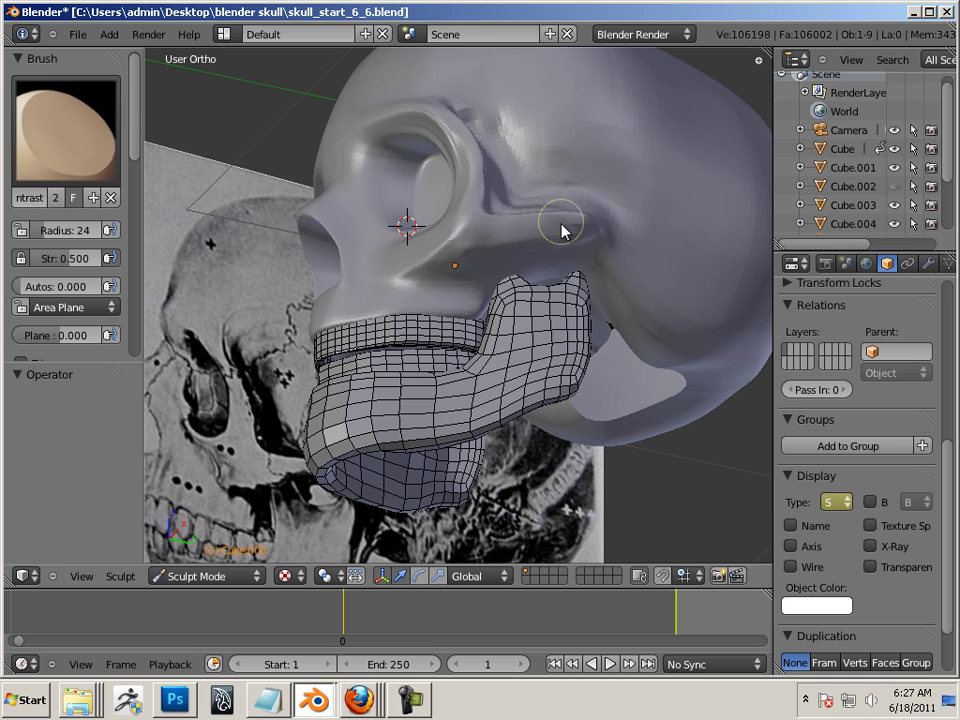
mouse_move(700, 465)
middle_down()
mouse_move(714, 482)
mouse_move(851, 542)
mouse_move(813, 565)
mouse_move(789, 523)
mouse_move(731, 540)
mouse_move(551, 396)
middle_up()
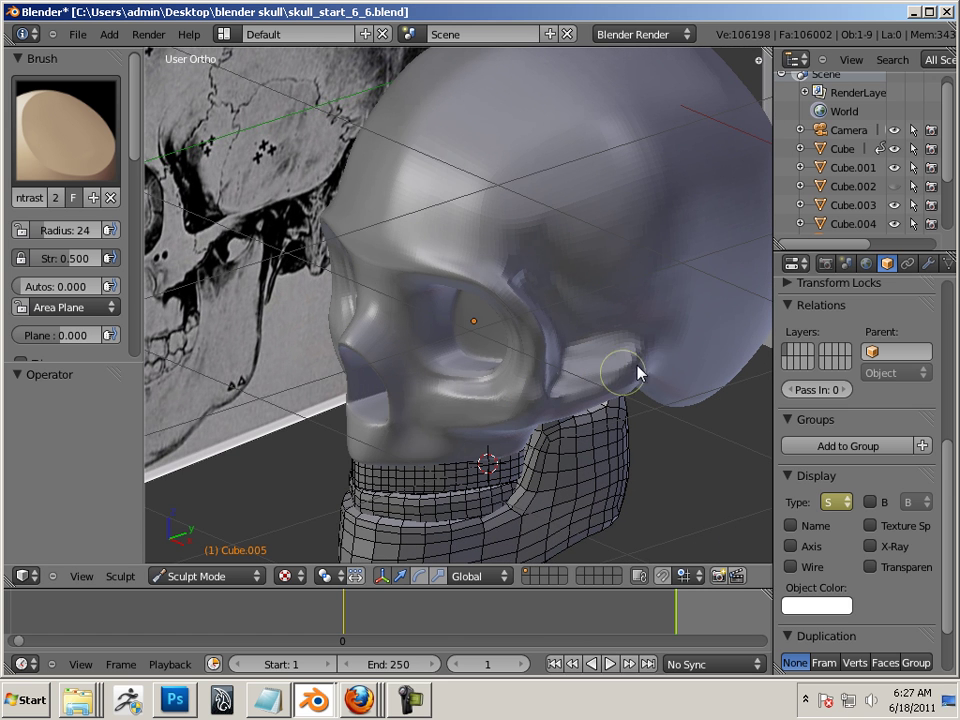
mouse_move(639, 371)
middle_down()
mouse_move(671, 506)
mouse_move(771, 441)
mouse_move(870, 435)
mouse_move(418, 196)
middle_up()
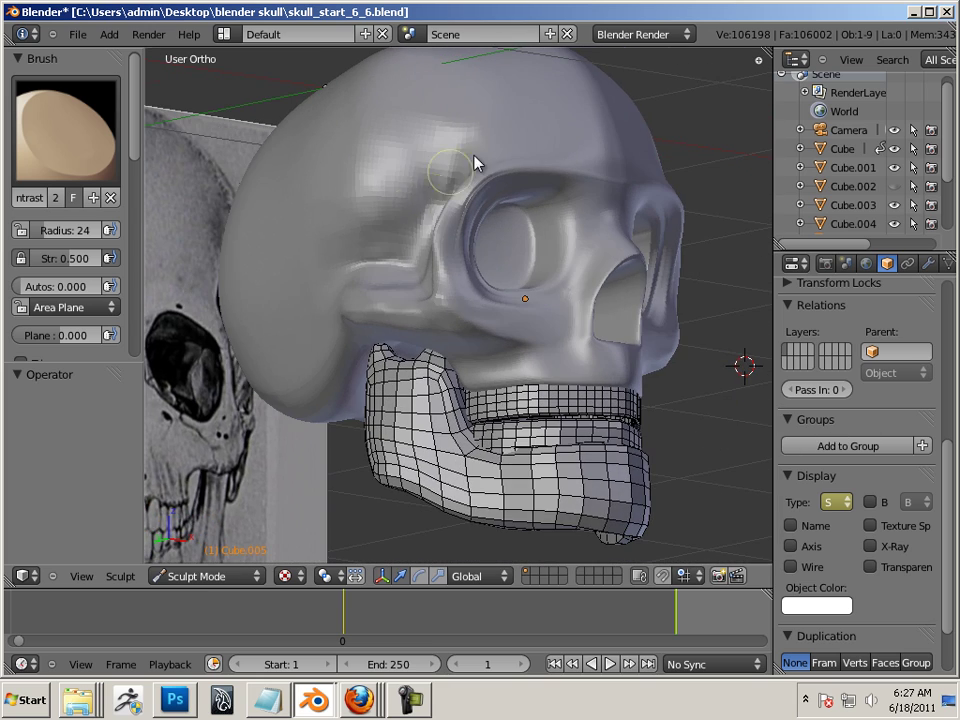
mouse_move(761, 396)
middle_down()
mouse_move(783, 370)
mouse_move(827, 420)
mouse_move(648, 437)
mouse_move(521, 431)
mouse_move(744, 424)
mouse_move(843, 434)
mouse_move(638, 326)
mouse_move(600, 330)
middle_up()
Switch to the Draw brush, set it to Subtract and reduce its radius to 15
click(72, 143)
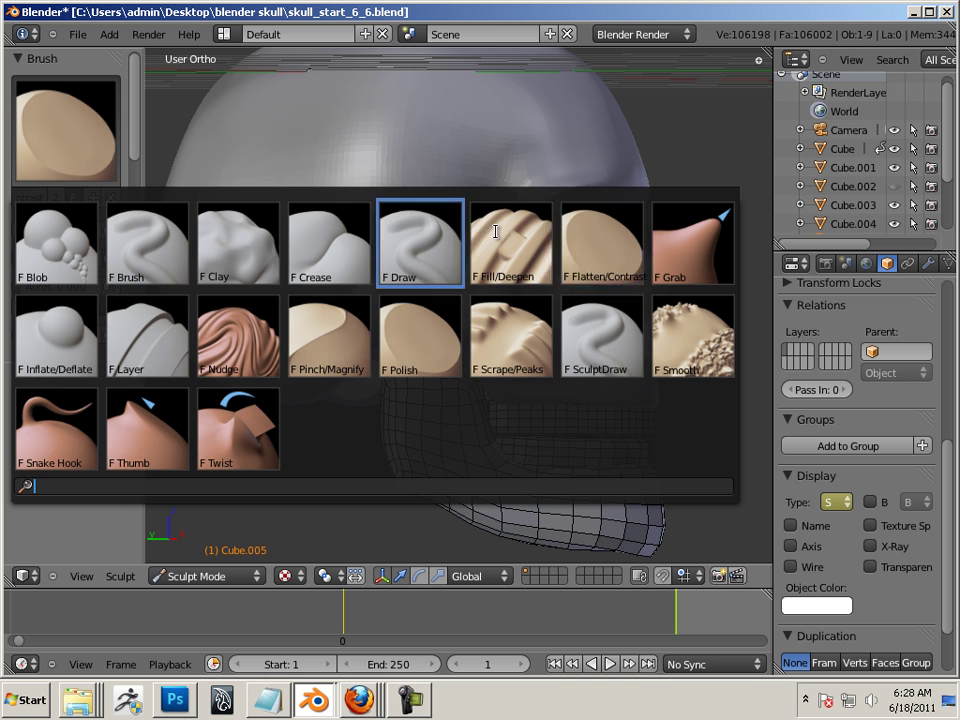
click(415, 245)
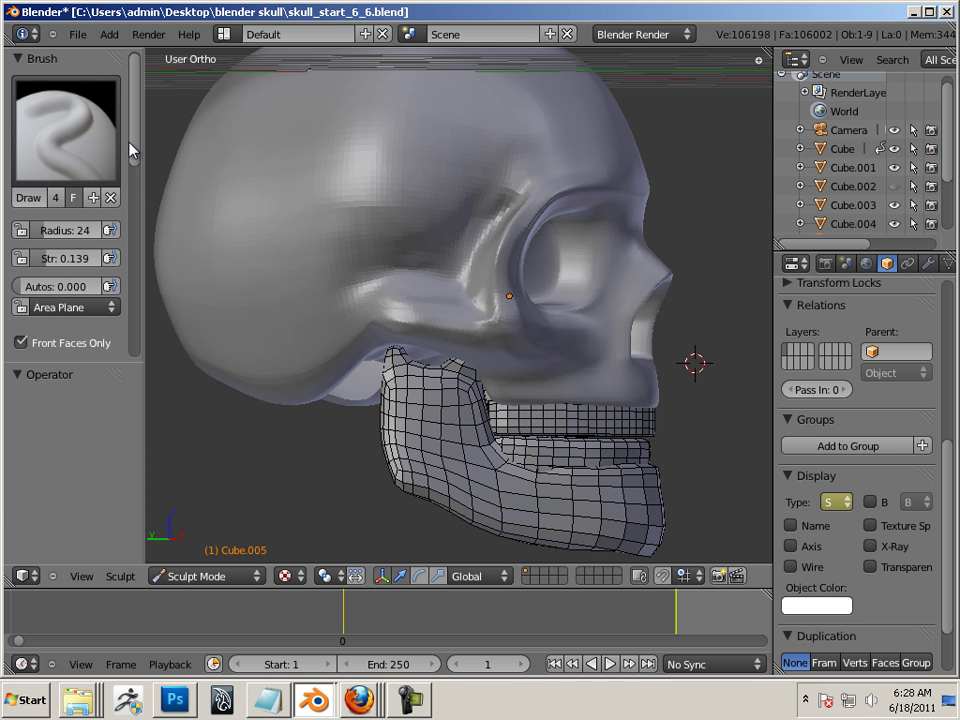
scroll(100, 117, down, 5)
click(105, 242)
key(bracketleft)
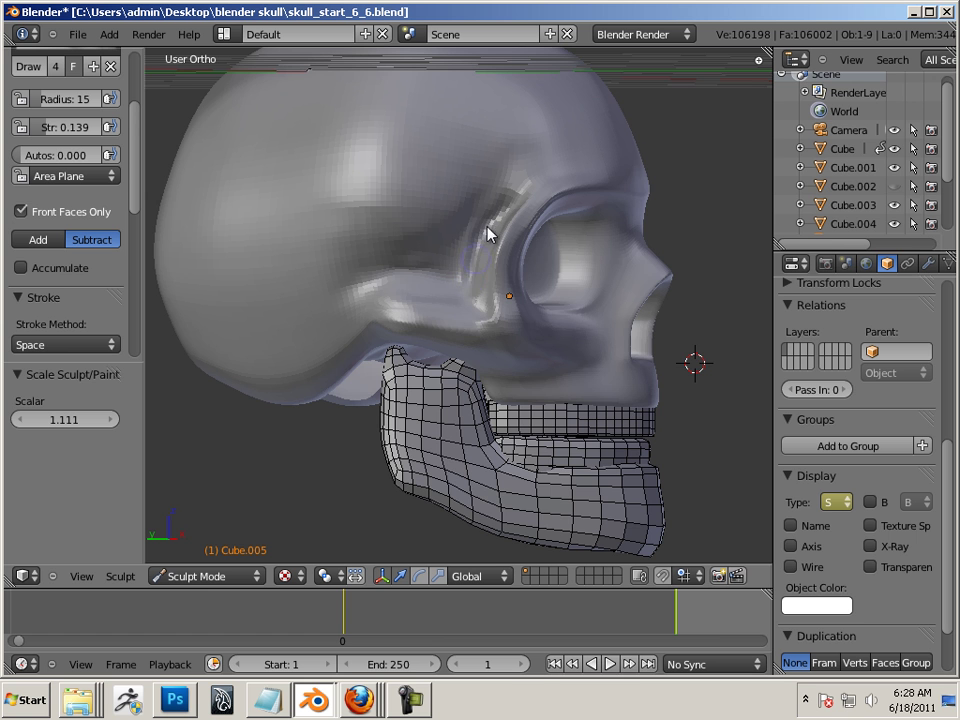
Carve the groove behind the eye socket rim deeper and continue it along the upper edge of the cheekbone arch
middle_drag(387, 402, 354, 494)
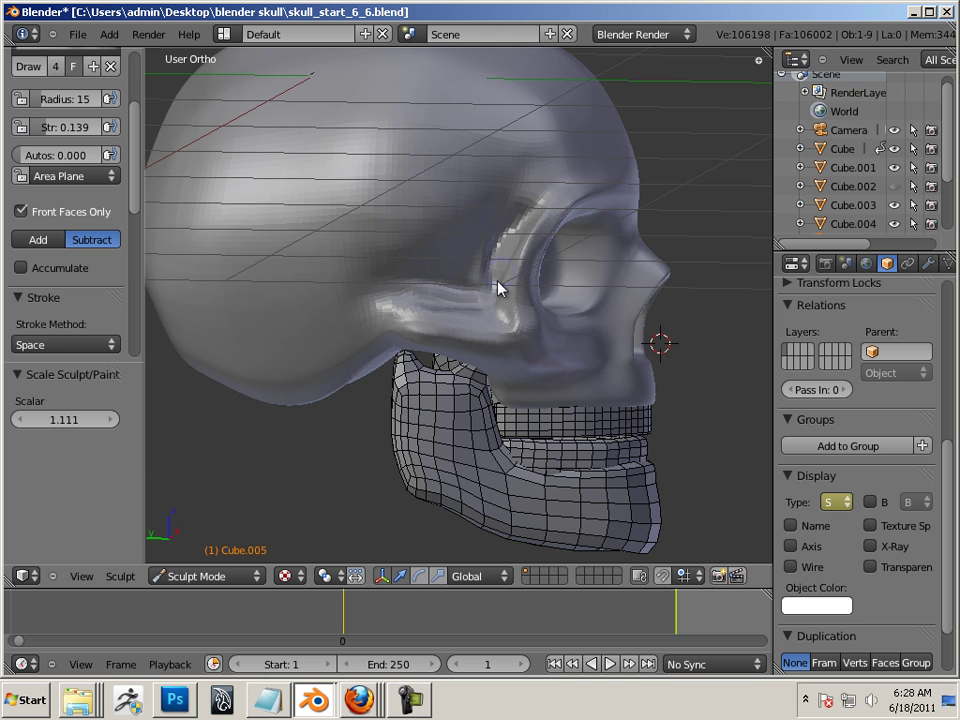
middle_drag(532, 283, 720, 208)
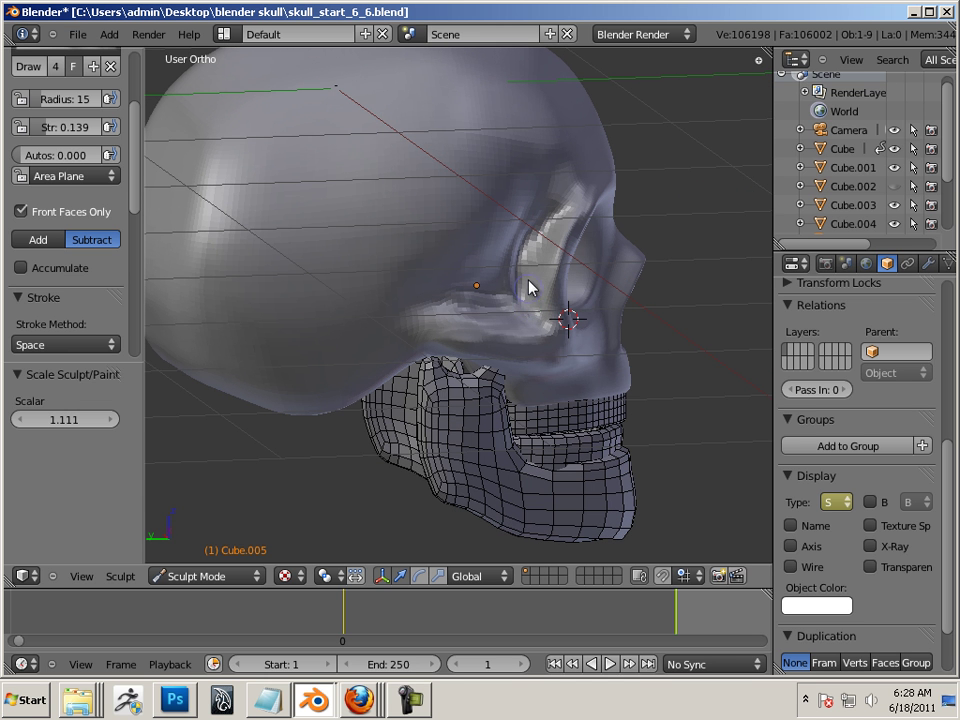
middle_drag(552, 240, 517, 338)
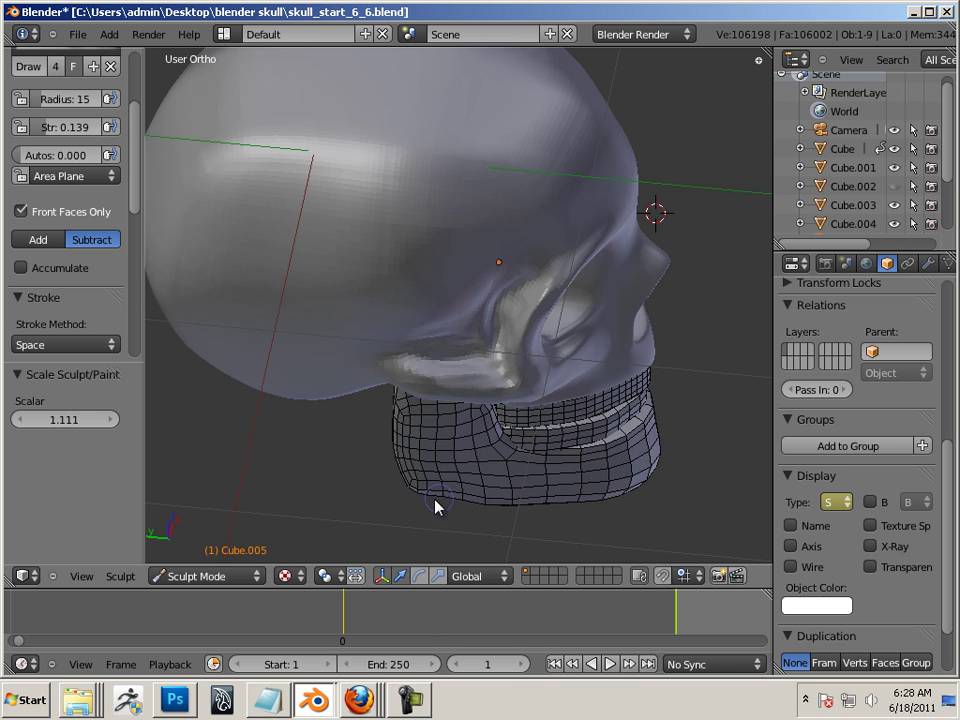
middle_drag(436, 506, 499, 304)
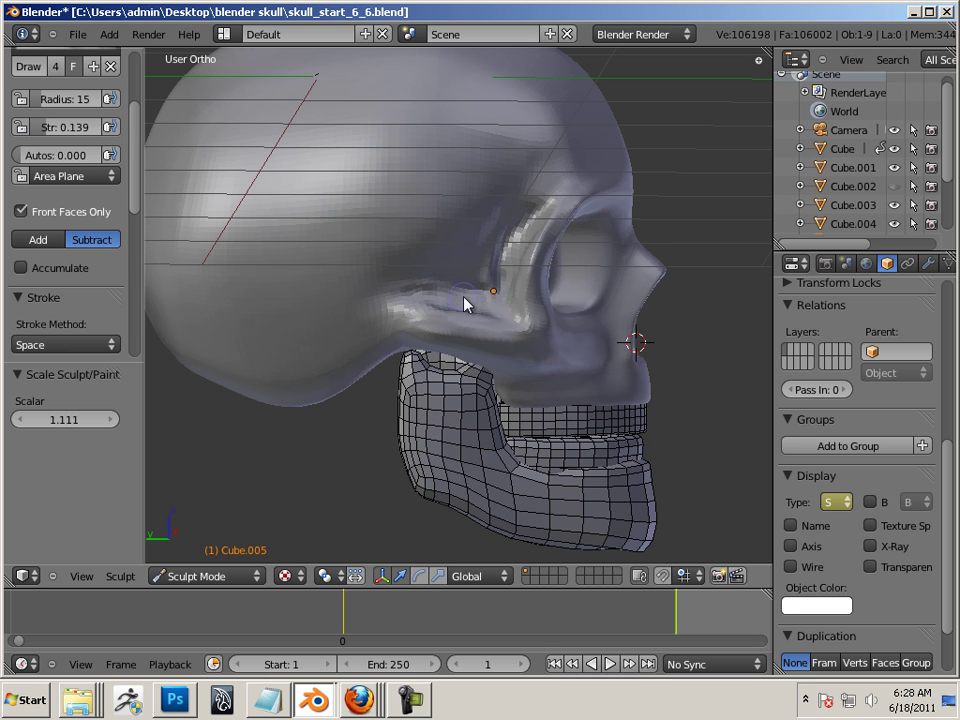
middle_drag(575, 289, 521, 316)
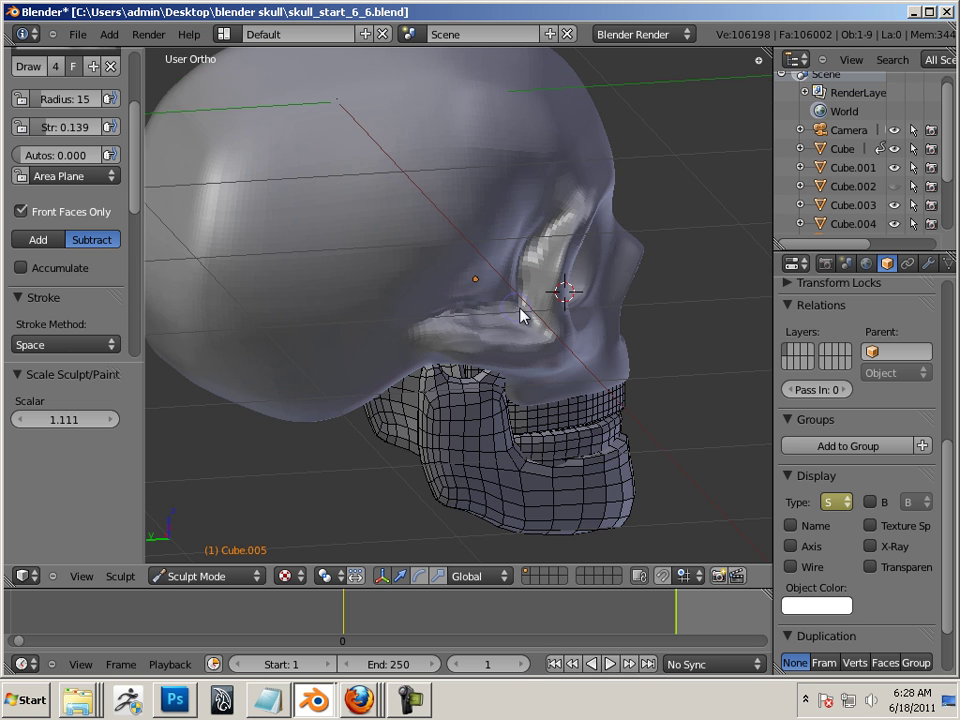
mouse_move(540, 285)
mouse_down()
mouse_move(531, 272)
mouse_move(580, 224)
mouse_up()
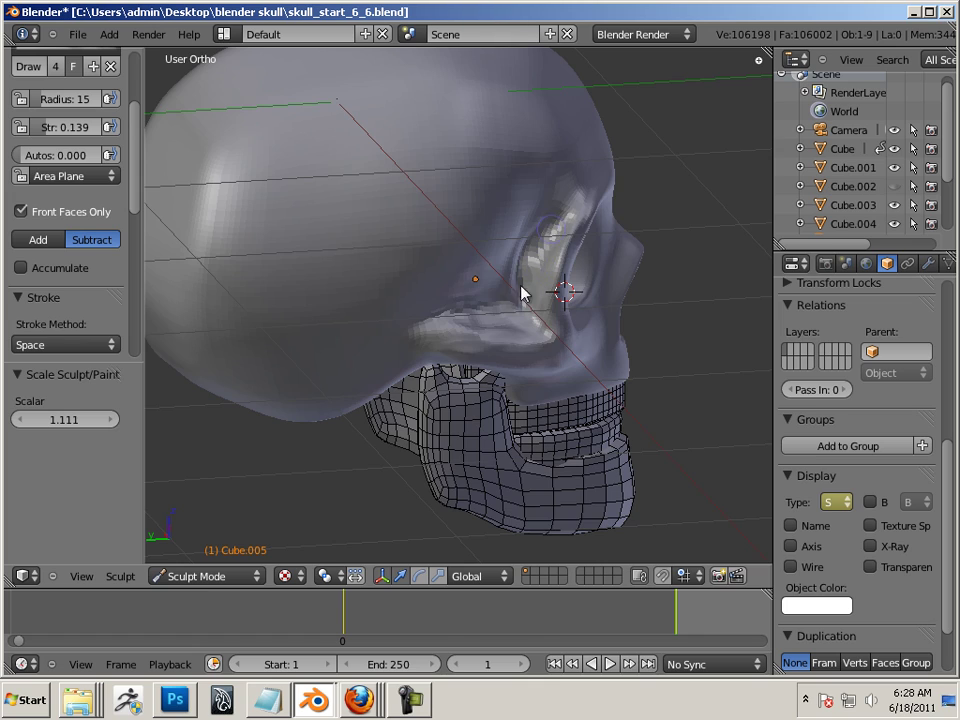
middle_drag(594, 251, 227, 175)
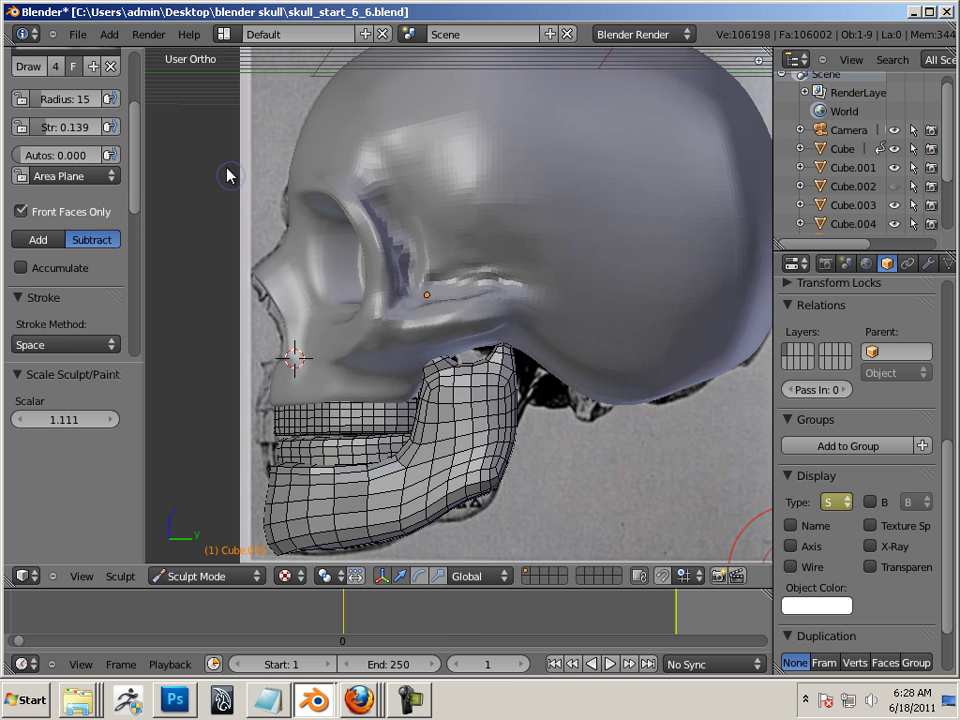
Smooth the carved groove behind the eye socket rim and along the cheekbone arch using the Smooth brush at radius 15
scroll(94, 132, up, 5)
click(94, 129)
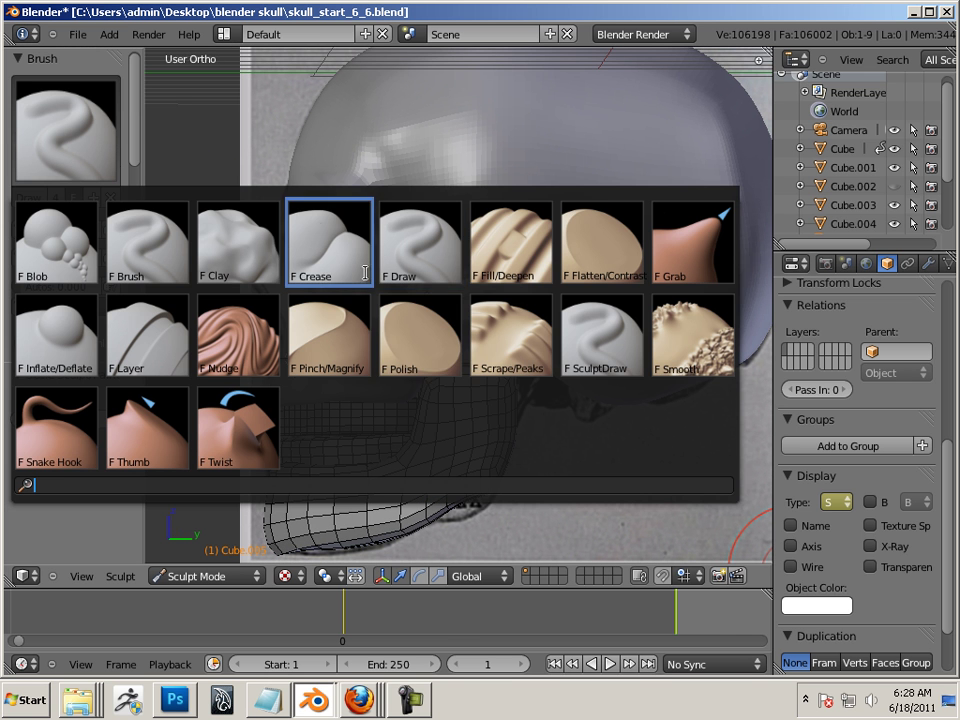
click(684, 349)
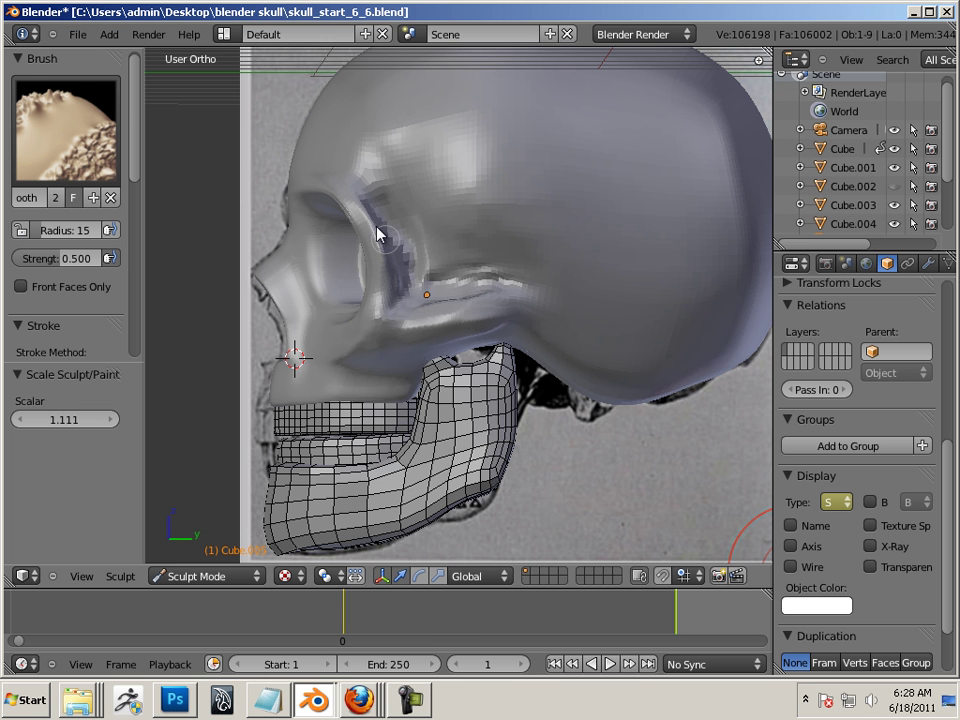
middle_drag(465, 392, 368, 336)
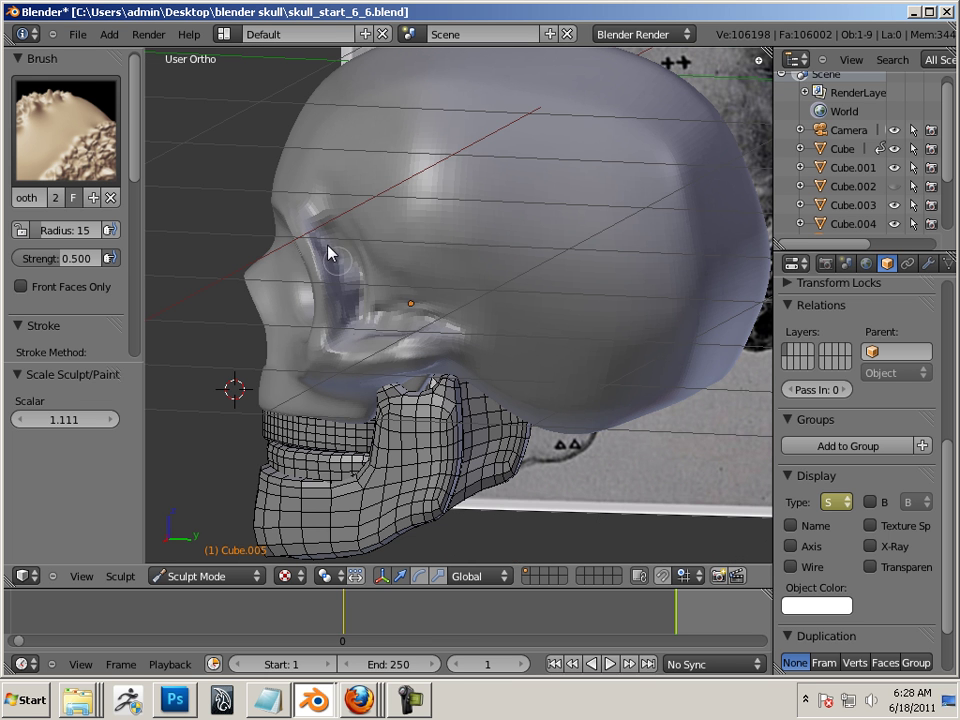
drag(338, 268, 355, 320)
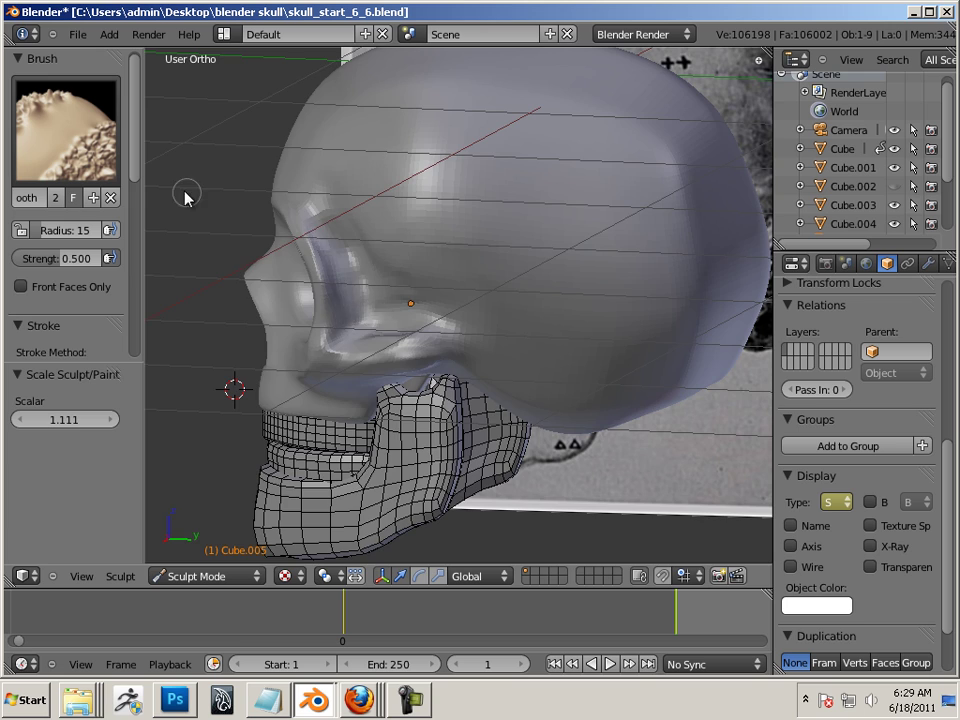
Carve the groove behind the opposite eye socket rim and above its cheekbone arch deeper with the subtracting Draw brush
middle_drag(185, 196, 600, 160)
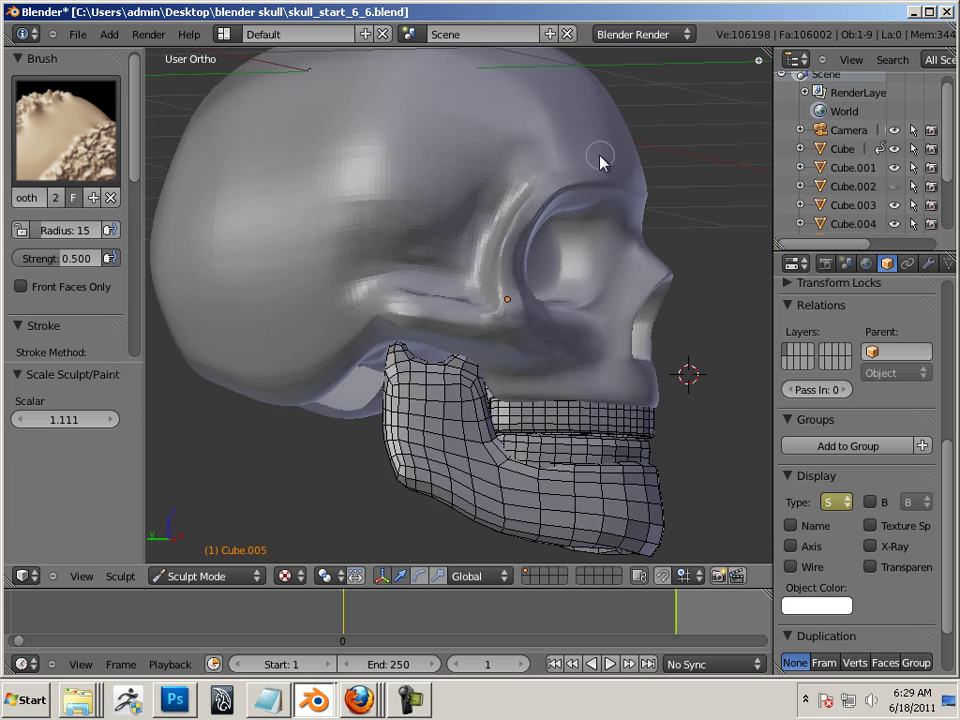
click(64, 130)
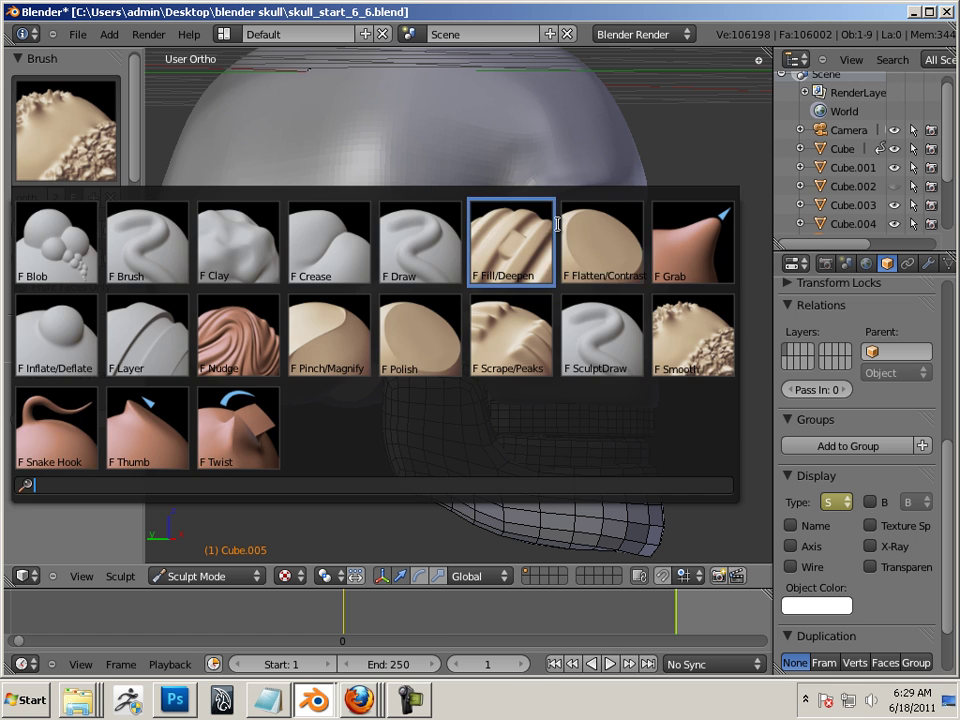
click(449, 251)
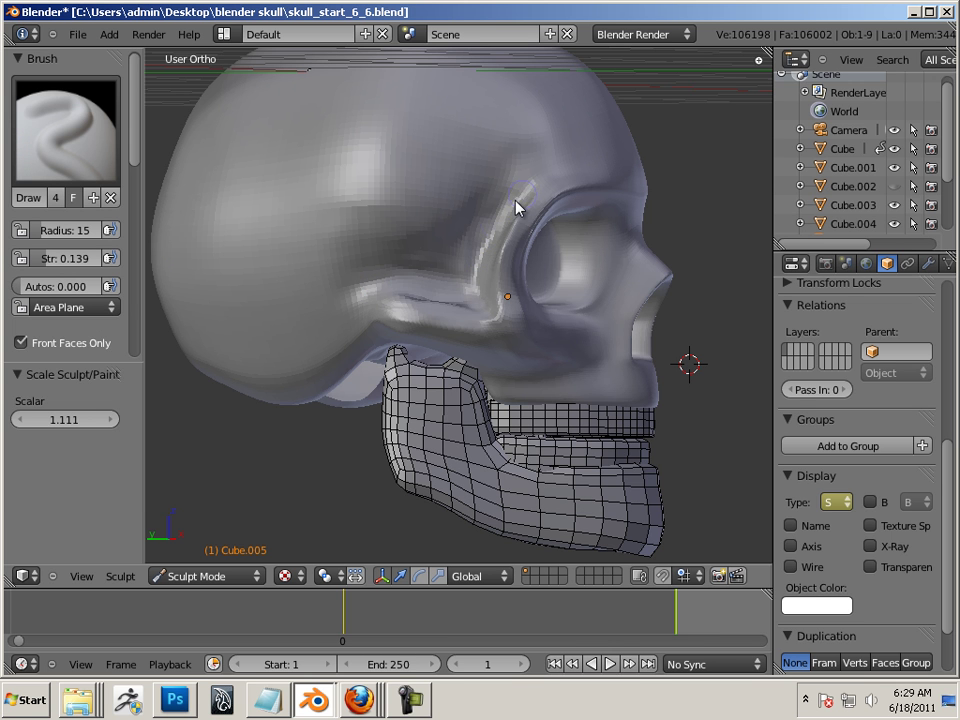
drag(516, 207, 483, 267)
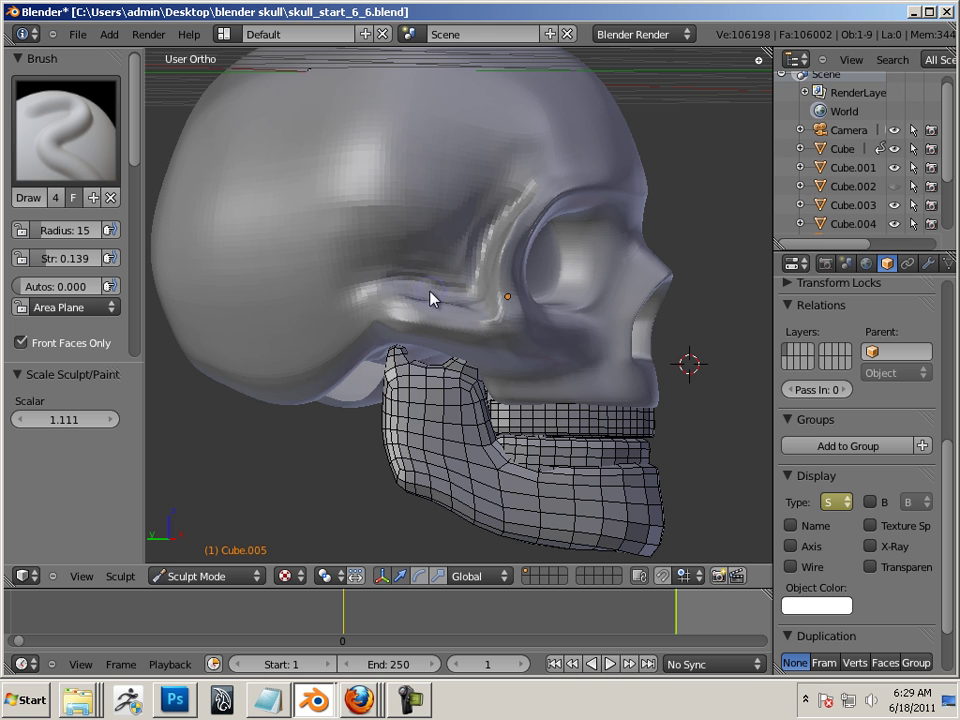
middle_drag(410, 305, 503, 296)
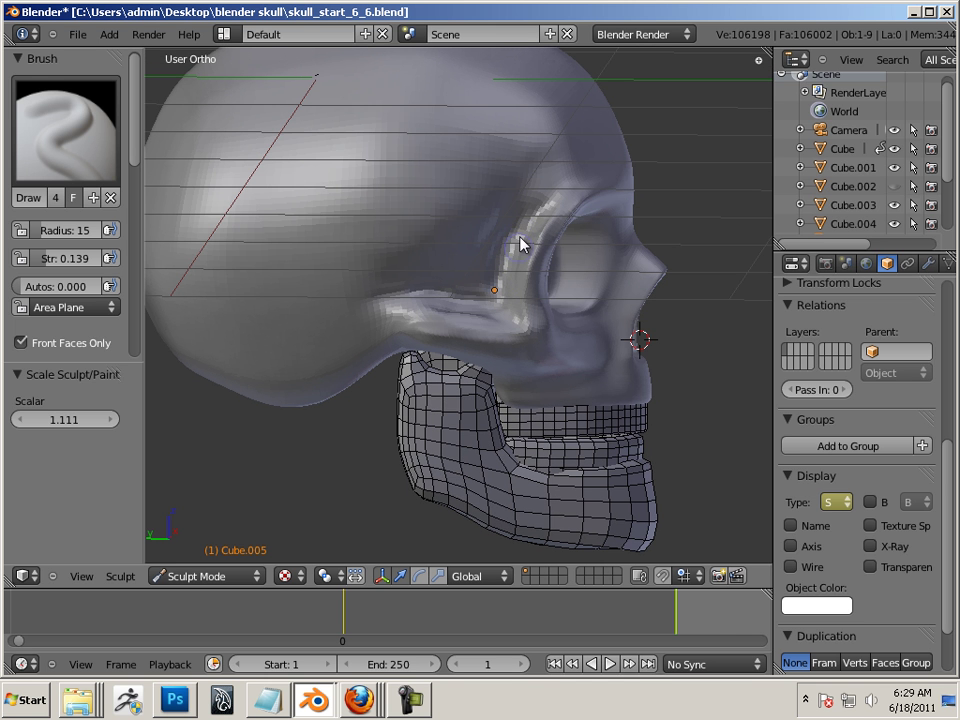
mouse_move(544, 210)
mouse_down()
mouse_move(508, 249)
mouse_move(490, 292)
mouse_up()
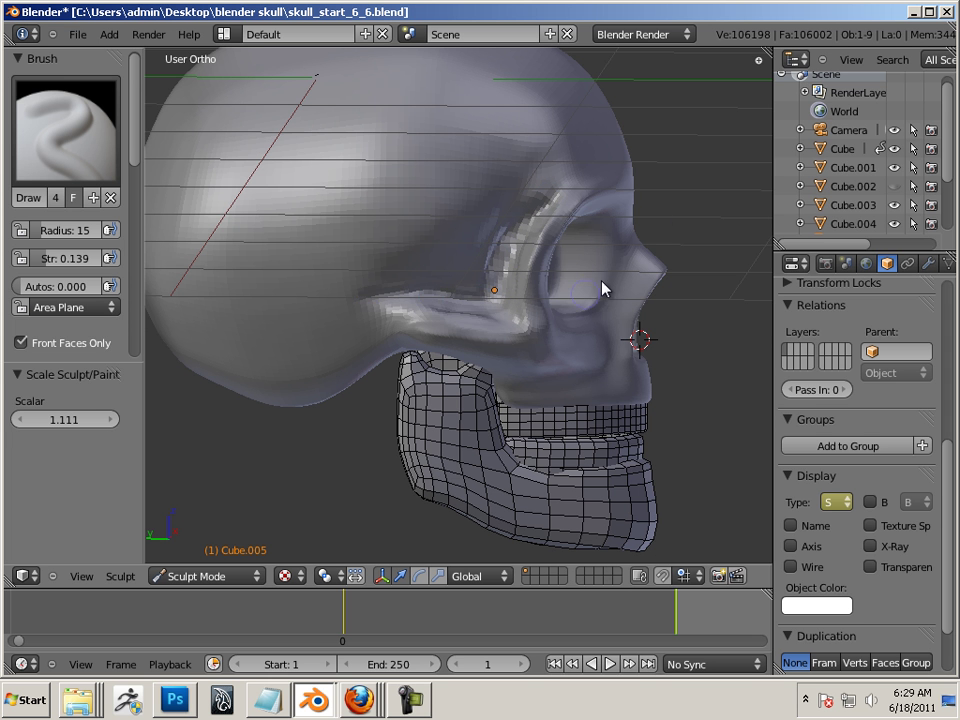
Switch to the Flatten/Contrast brush and flatten the ragged back edge of the eye socket rim beside the groove
mouse_move(602, 289)
middle_down()
mouse_move(557, 171)
mouse_move(355, 182)
middle_up()
click(36, 158)
click(315, 251)
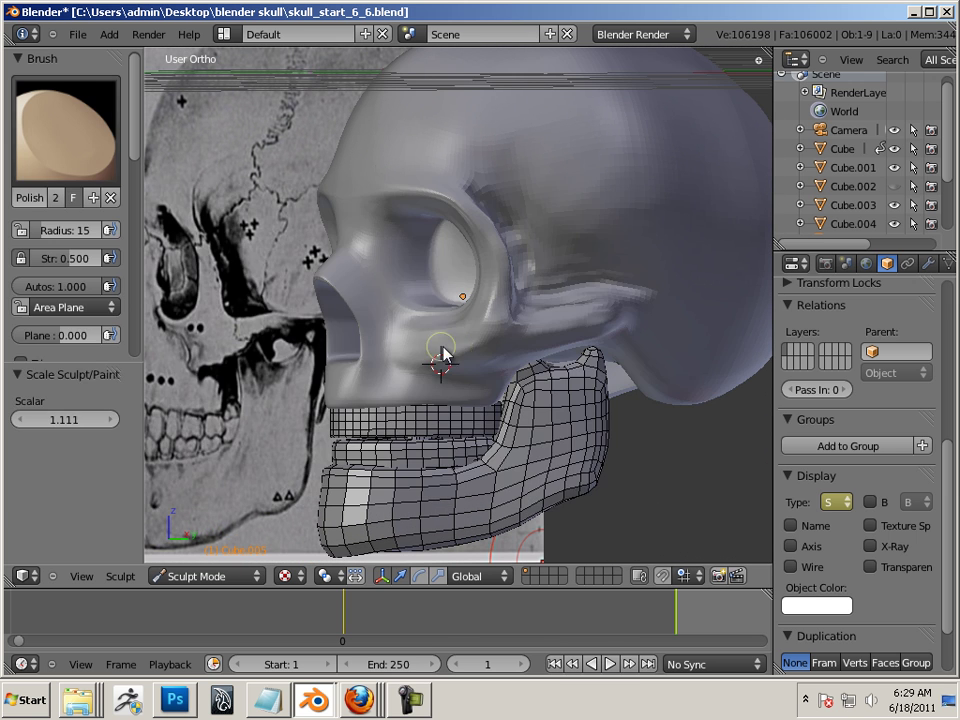
click(51, 139)
click(584, 233)
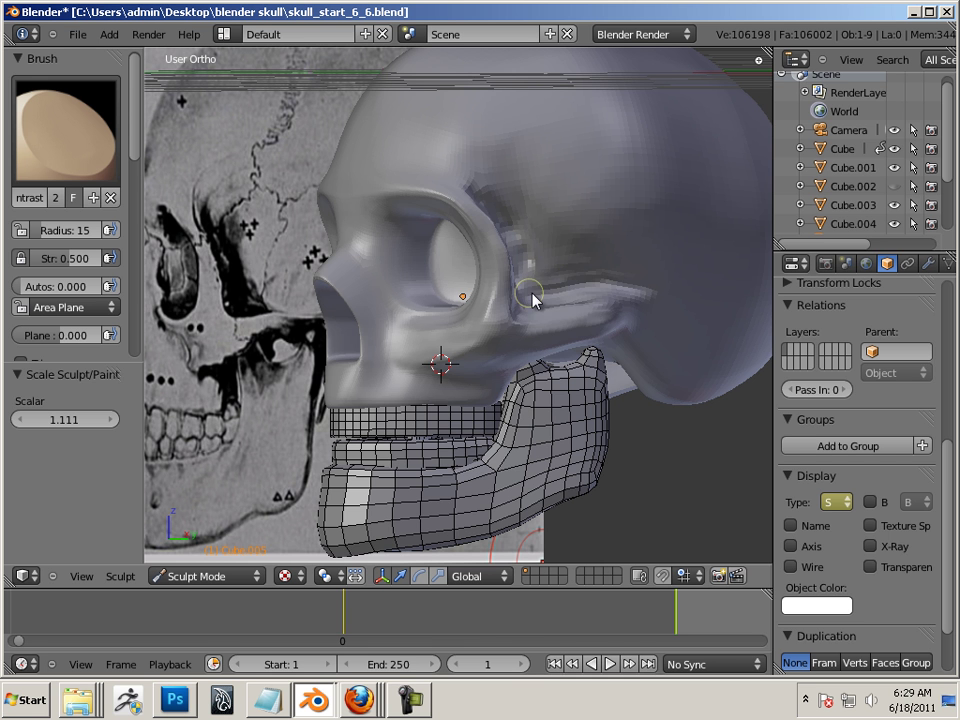
middle_drag(650, 312, 500, 326)
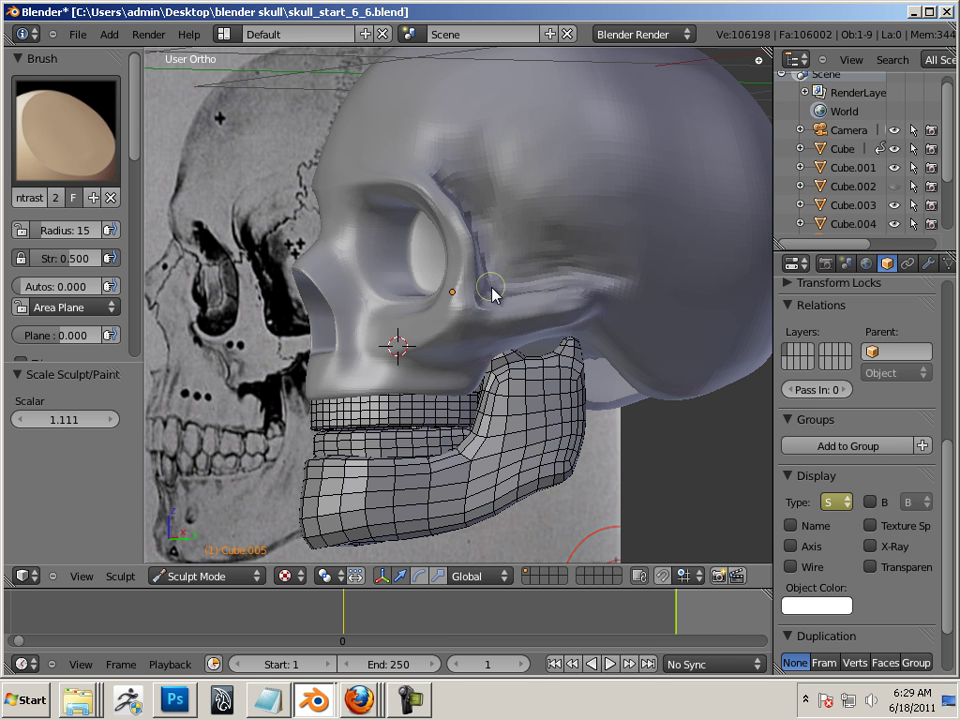
Flatten the upper surface of the cheekbone arch with Flatten/Contrast strokes
mouse_move(621, 384)
middle_down()
mouse_move(611, 504)
mouse_move(536, 510)
mouse_move(258, 317)
middle_up()
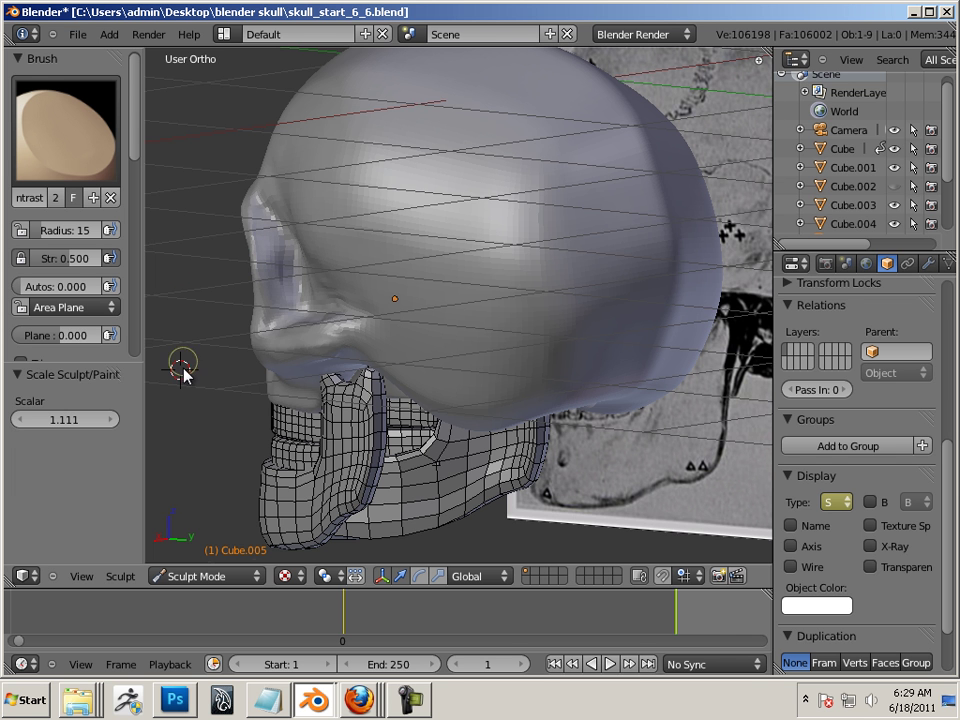
middle_drag(183, 372, 443, 465)
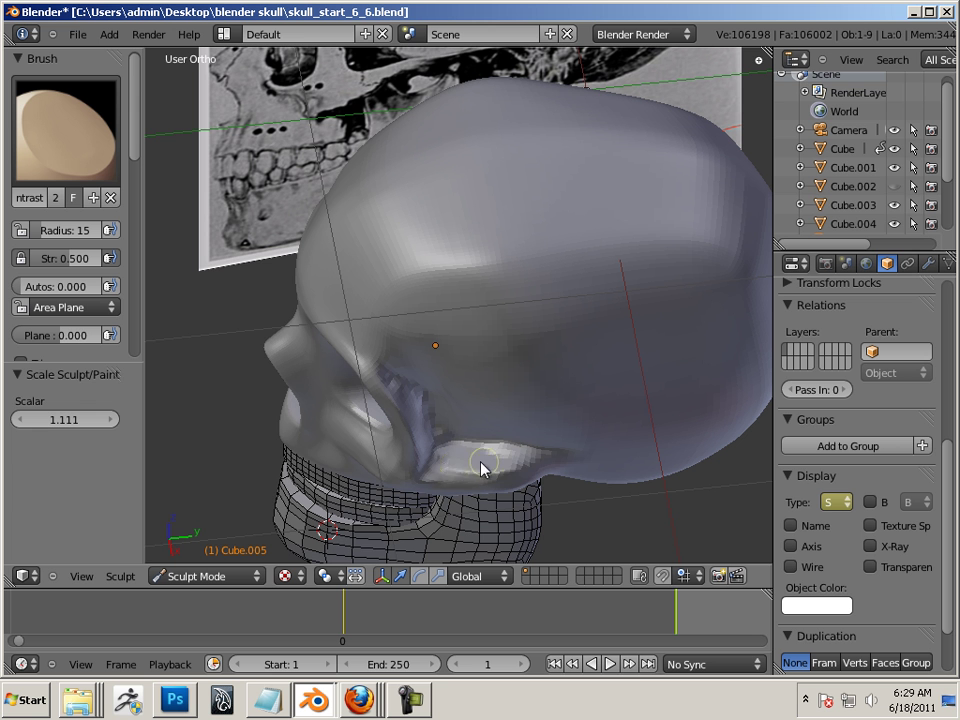
drag(455, 476, 520, 467)
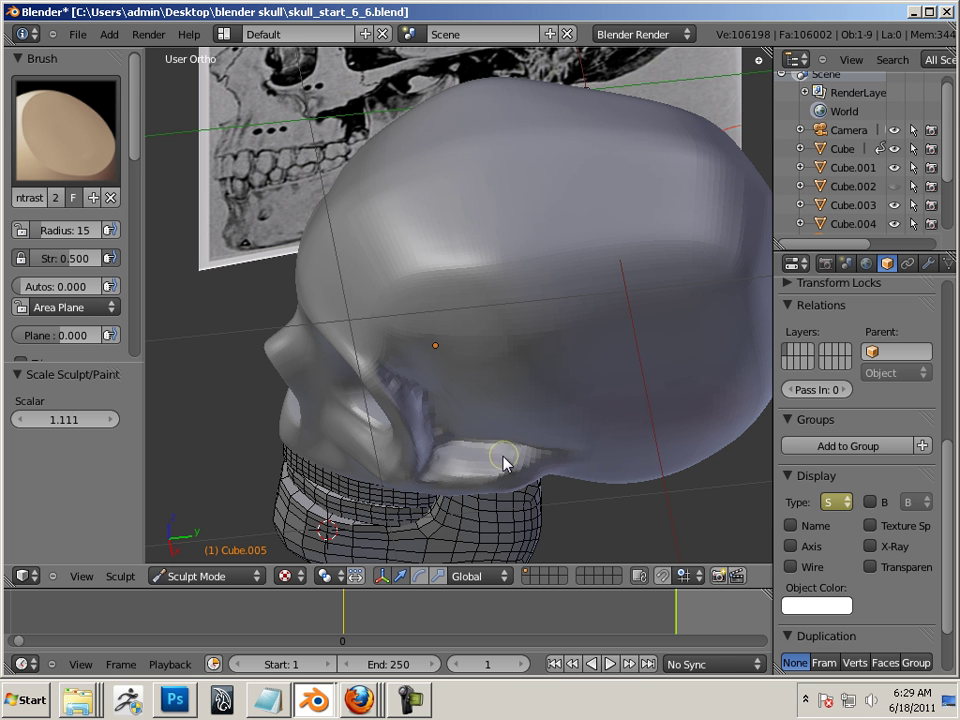
Flatten the rear face of the eye socket rim where it borders the temple groove
middle_drag(480, 478, 282, 300)
drag(277, 249, 290, 276)
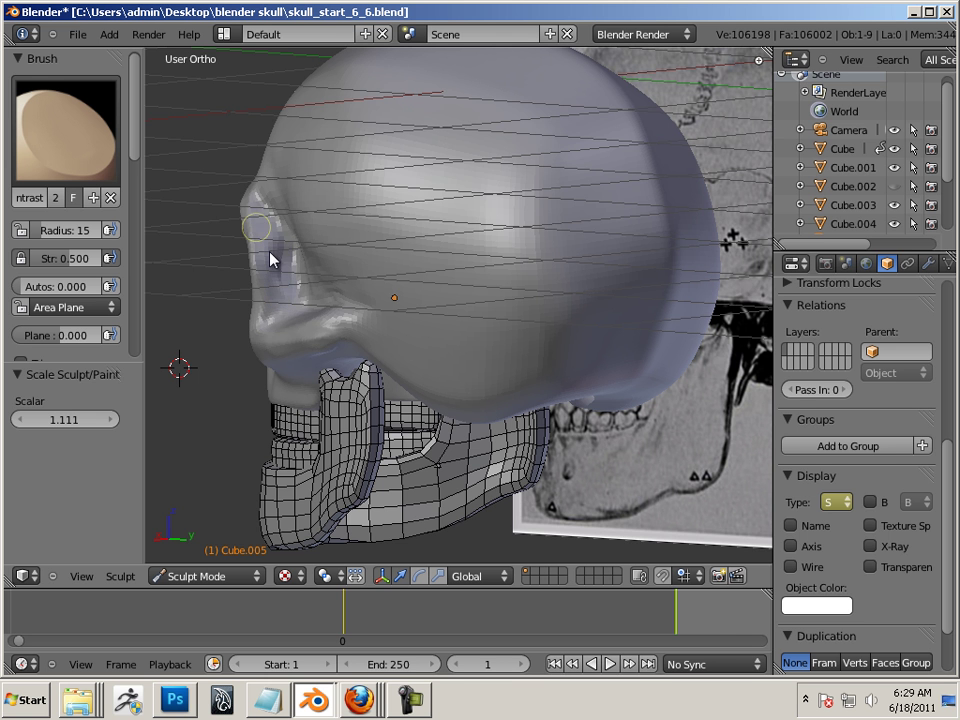
Switch to the Smooth brush and smooth the temple groove down to where it meets the cheekbone arch
middle_drag(226, 380, 293, 352)
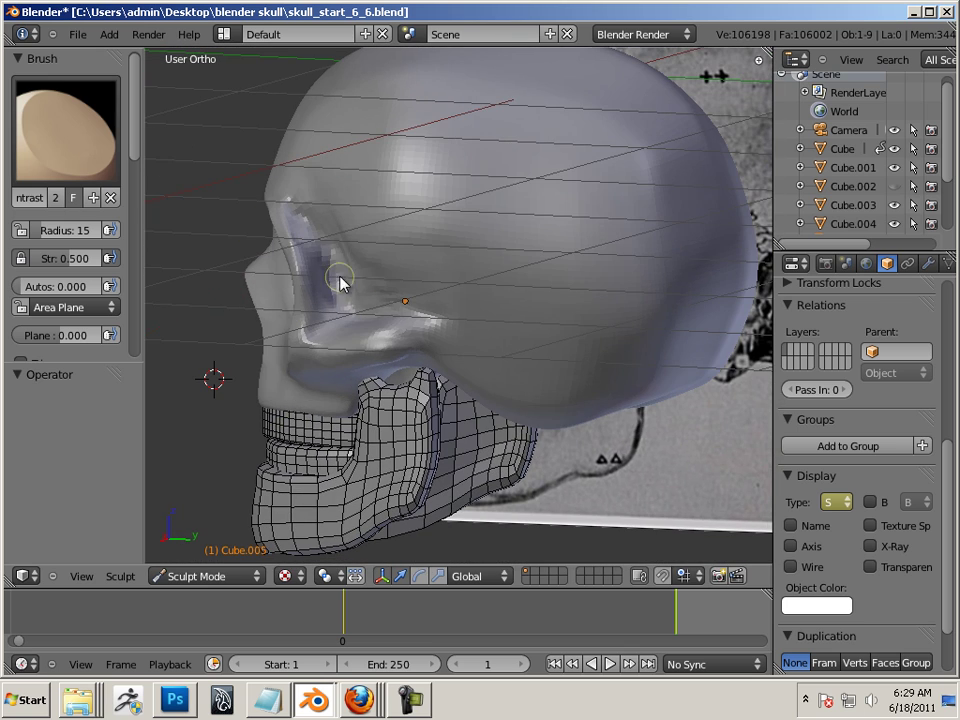
click(65, 120)
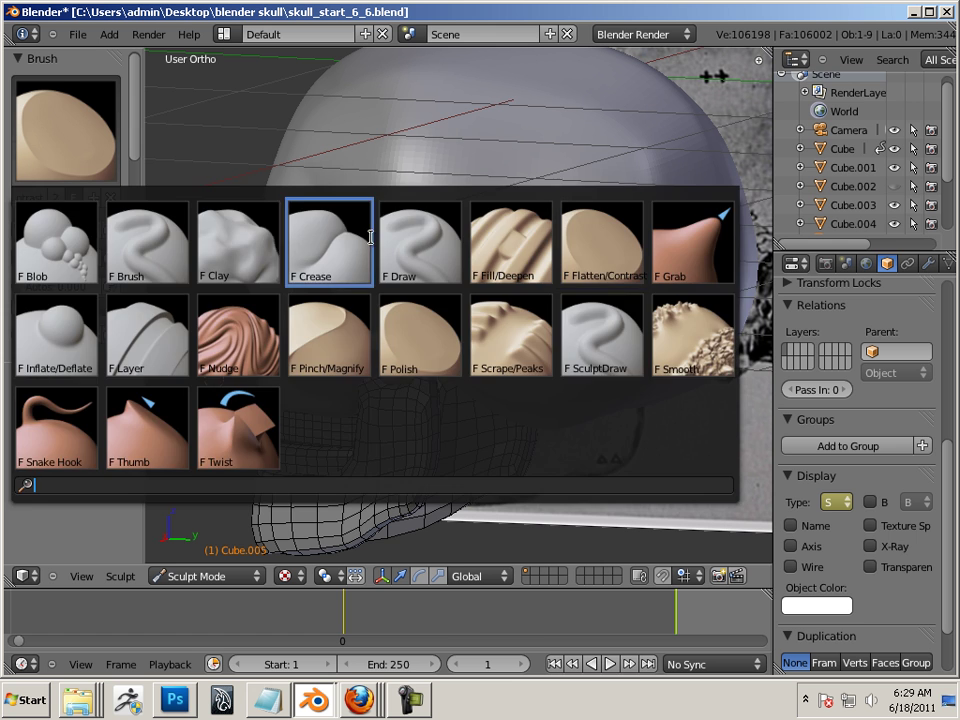
click(670, 338)
mouse_move(340, 268)
mouse_down()
mouse_move(313, 232)
mouse_move(352, 316)
mouse_up()
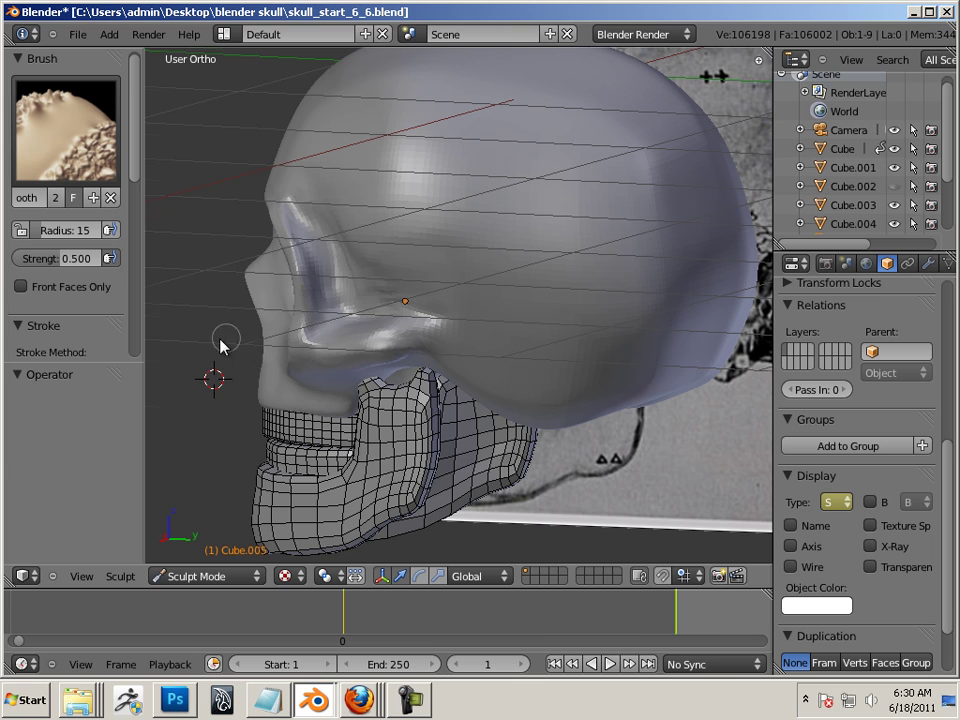
Switch to the Grab brush with a radius of 66 and lower the Multires sculpt level to 1
middle_drag(221, 345, 463, 310)
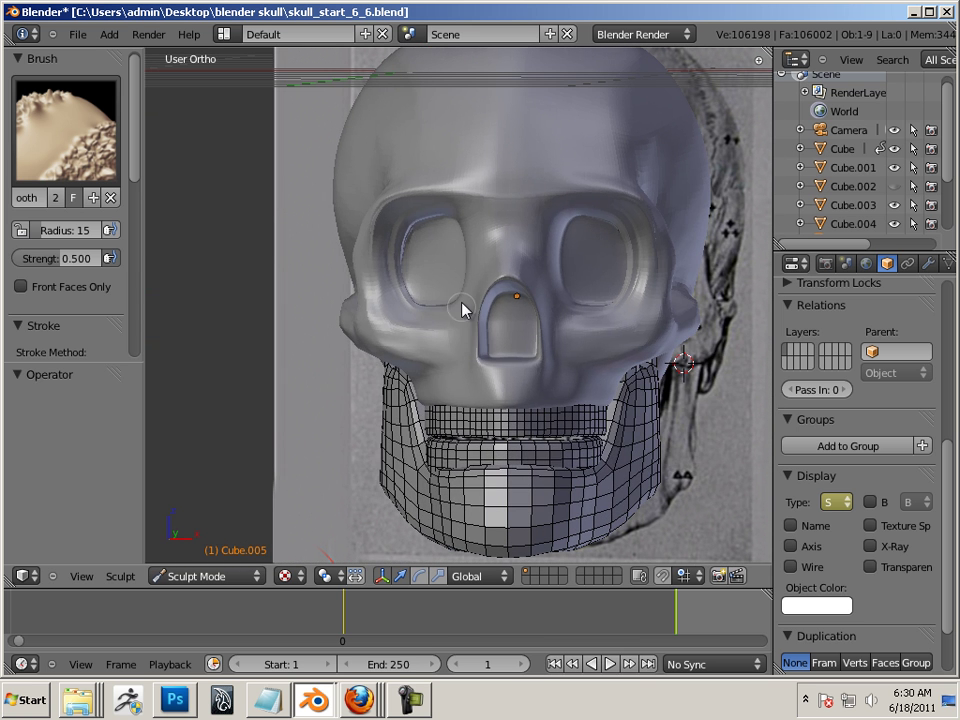
click(66, 108)
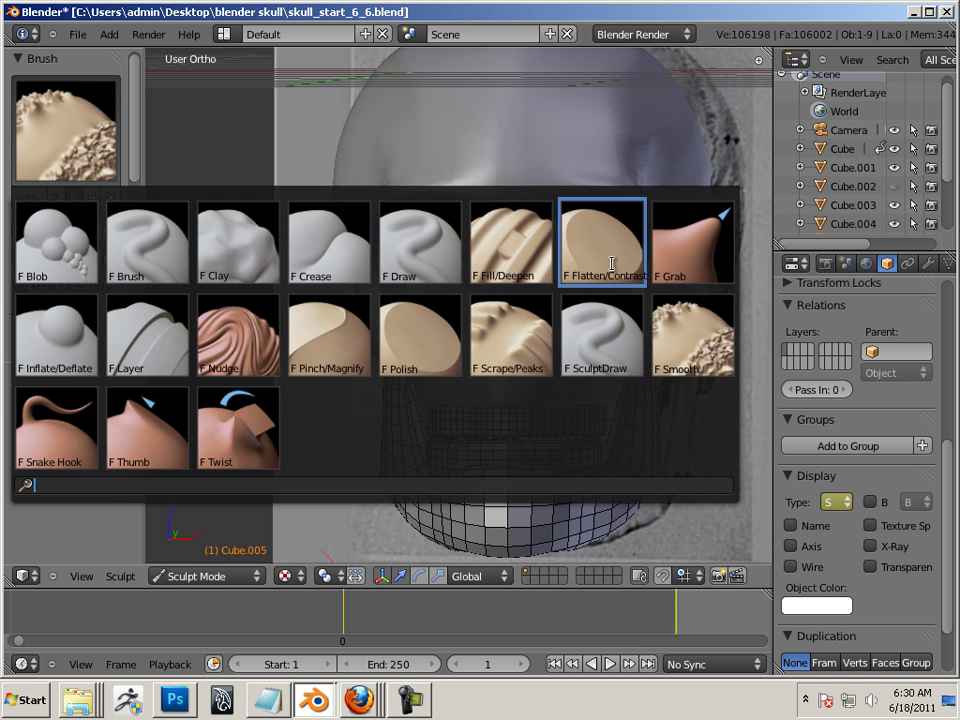
click(673, 264)
key(bracketright)
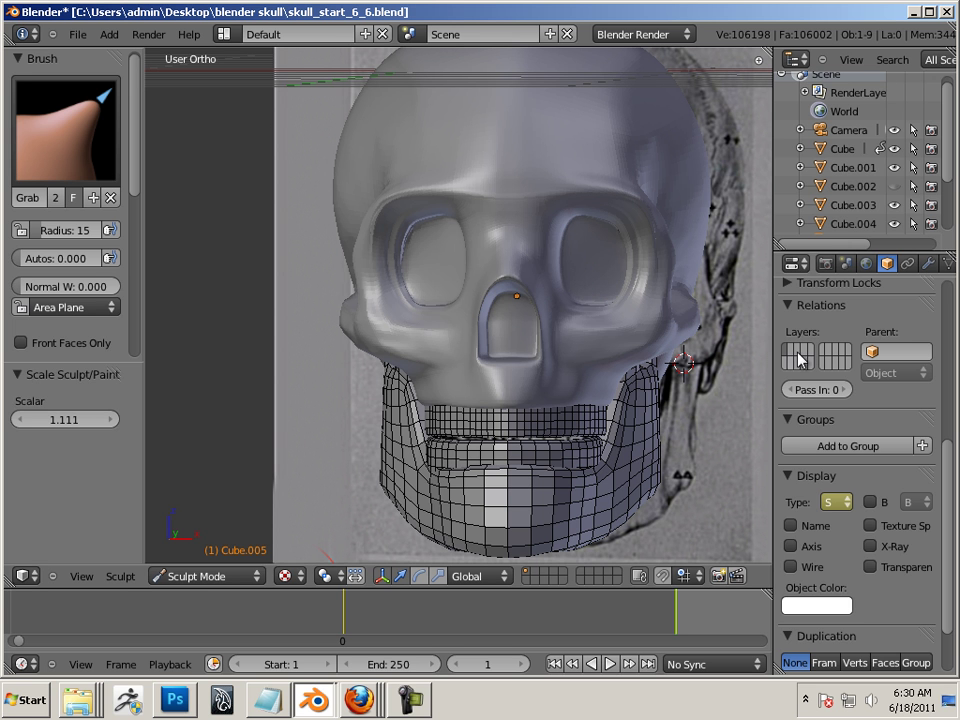
click(929, 264)
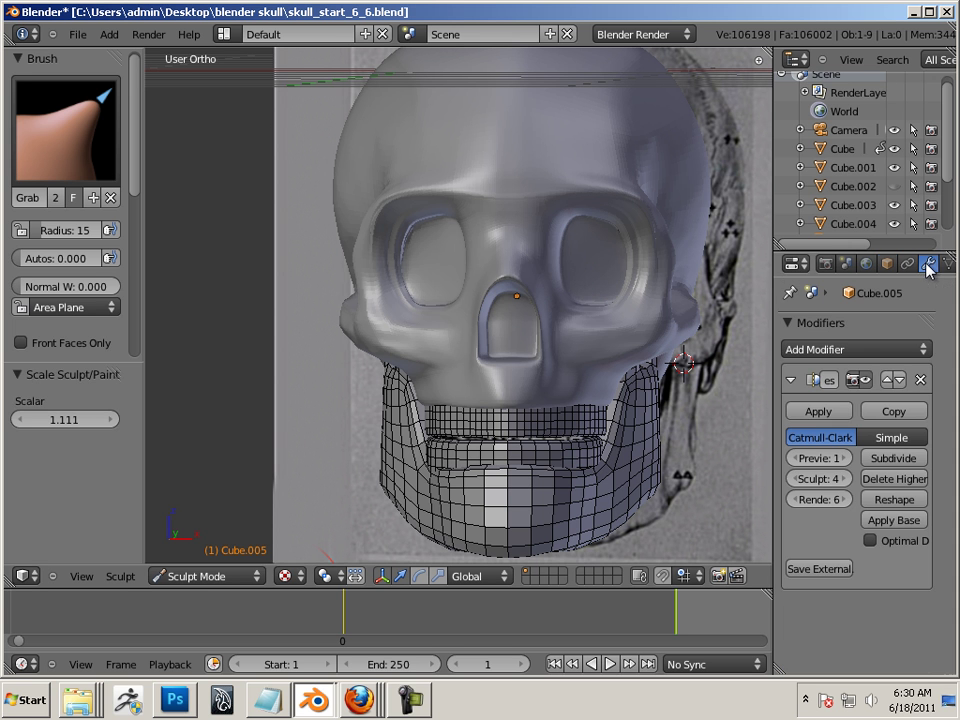
click(789, 479)
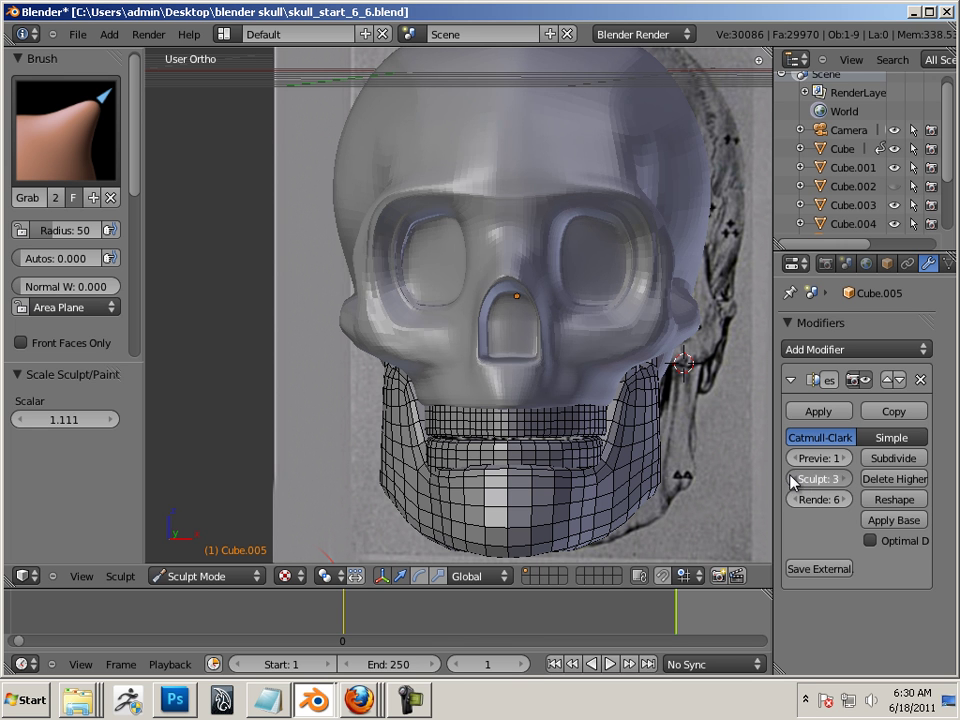
click(789, 479)
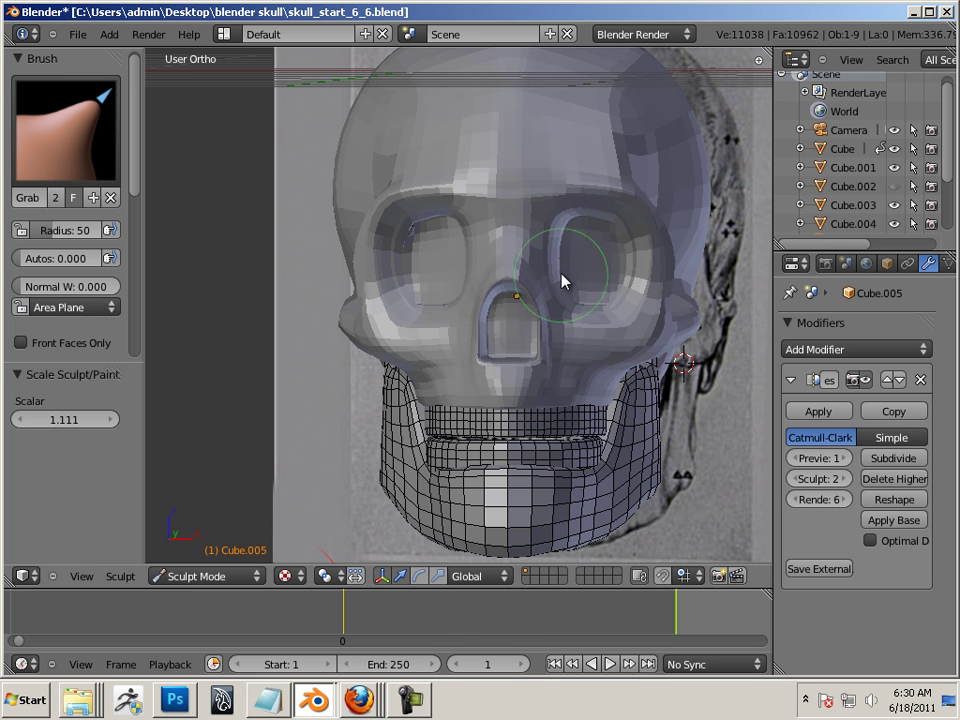
key(bracketleft)
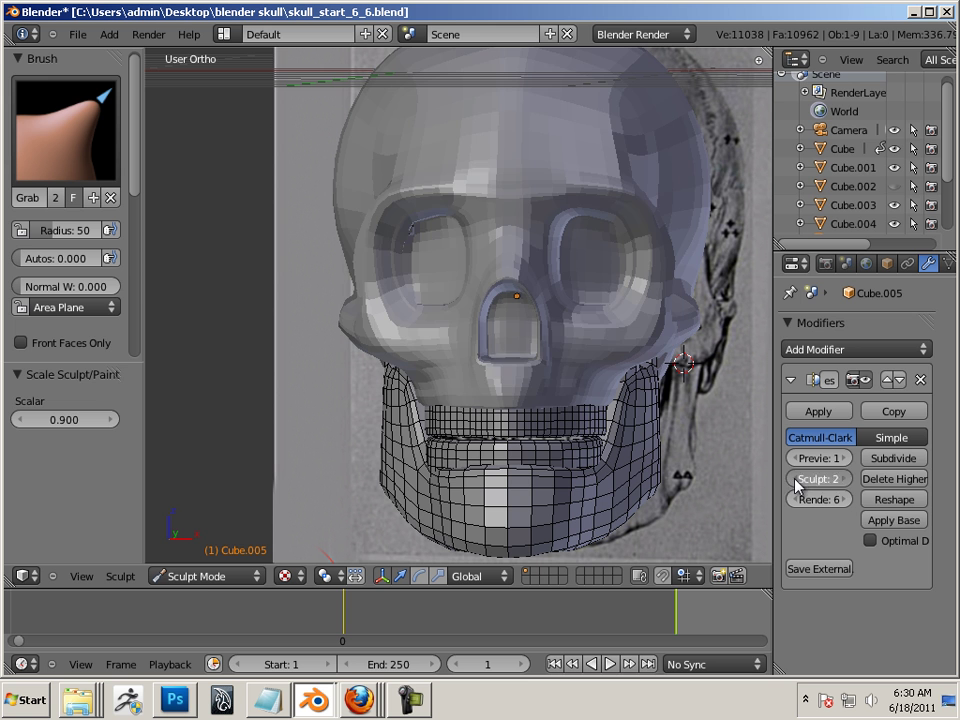
click(794, 479)
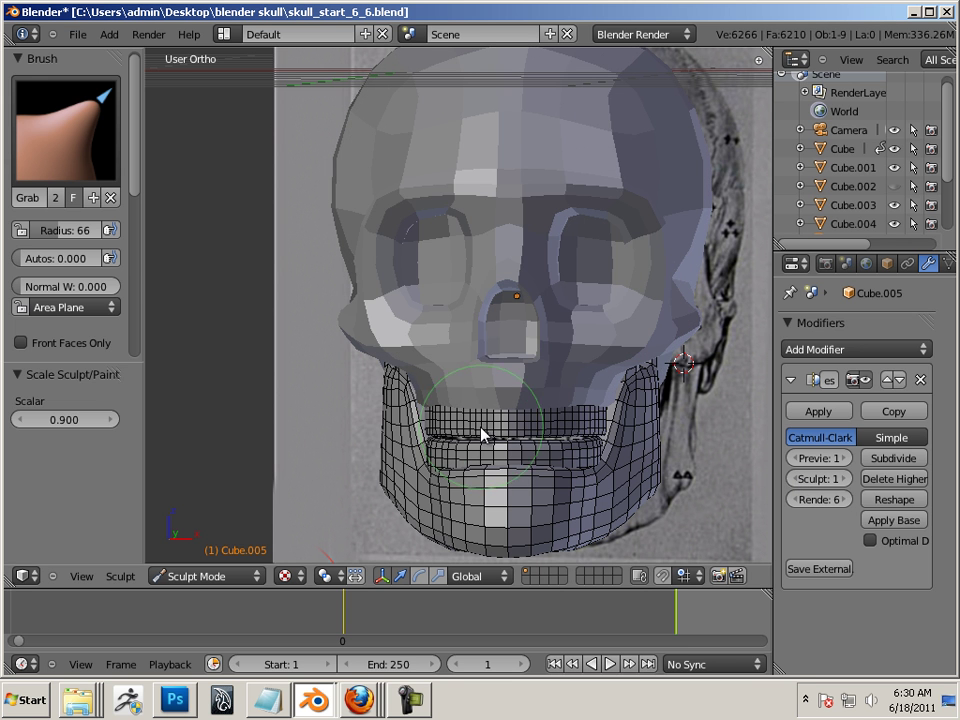
Pull the inner edges of the eye sockets toward the nose bridge with the Grab brush, reducing its radius to 37
middle_drag(236, 435, 390, 375)
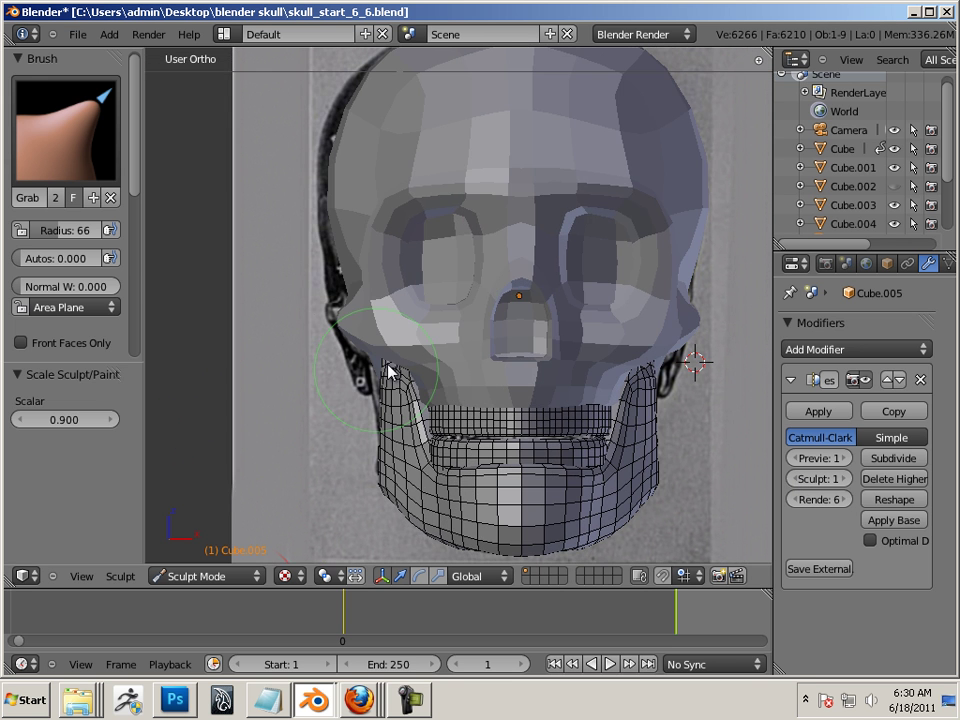
mouse_move(567, 270)
mouse_down()
mouse_move(566, 257)
mouse_move(544, 251)
mouse_up()
key(f)
click(558, 253)
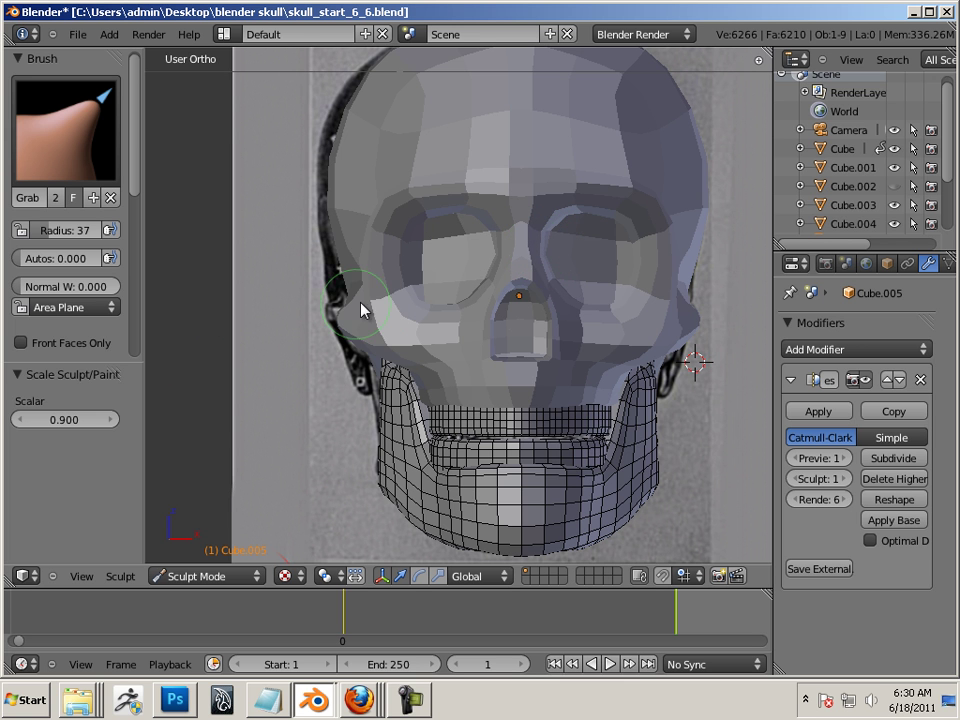
Resize the Grab brush to a radius of 50
key(bracketright)
key(bracketright)
key(bracketright)
key(bracketright)
key(bracketright)
key(bracketright)
key(bracketright)
key(bracketright)
key(bracketright)
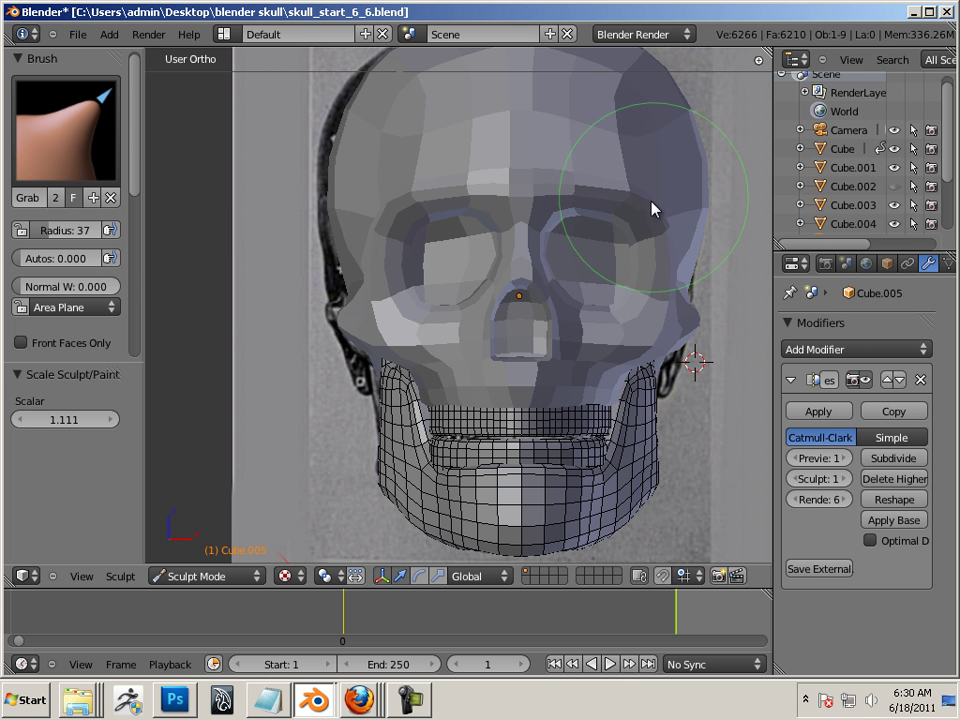
key(bracketleft)
key(bracketleft)
key(bracketleft)
key(bracketleft)
key(bracketleft)
key(bracketleft)
key(bracketleft)
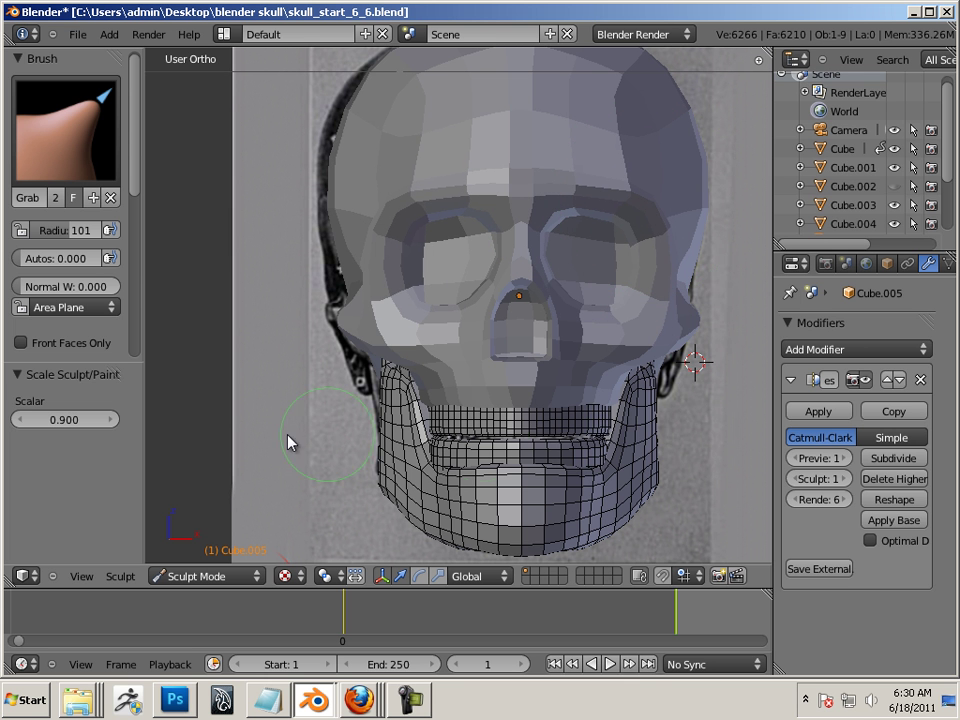
Raise the Multires sculpt level to 4
middle_drag(189, 386, 291, 338)
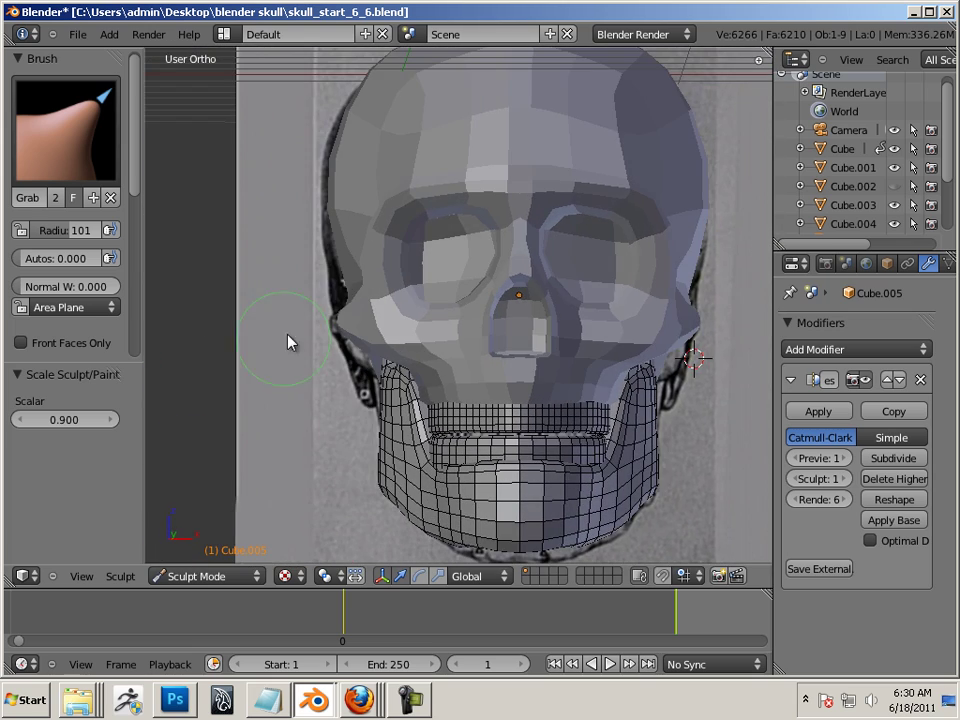
click(847, 479)
click(847, 479)
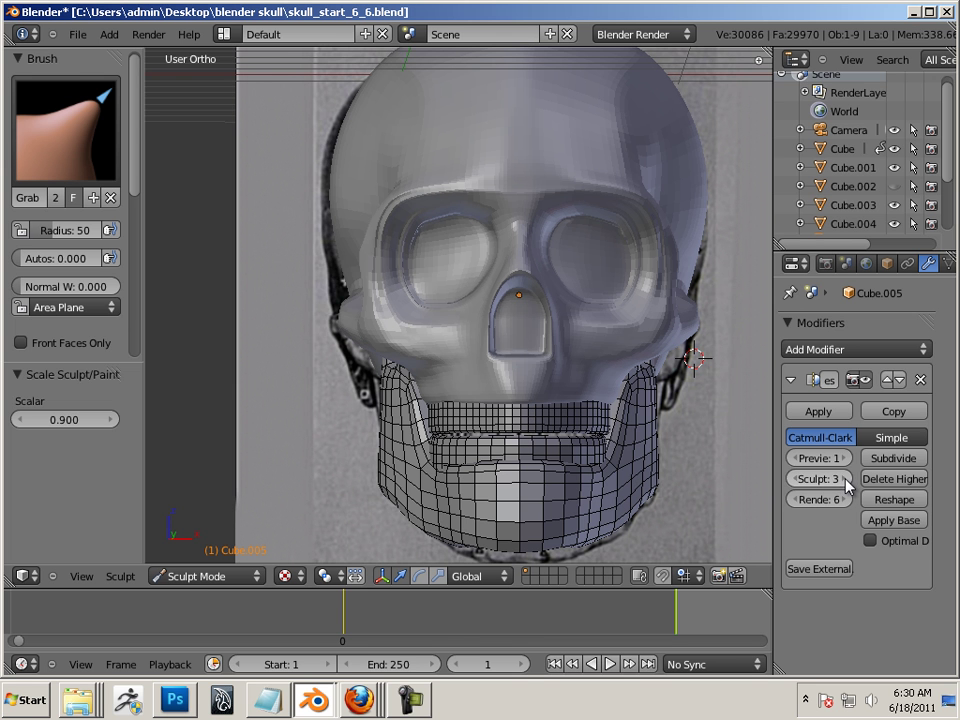
click(847, 479)
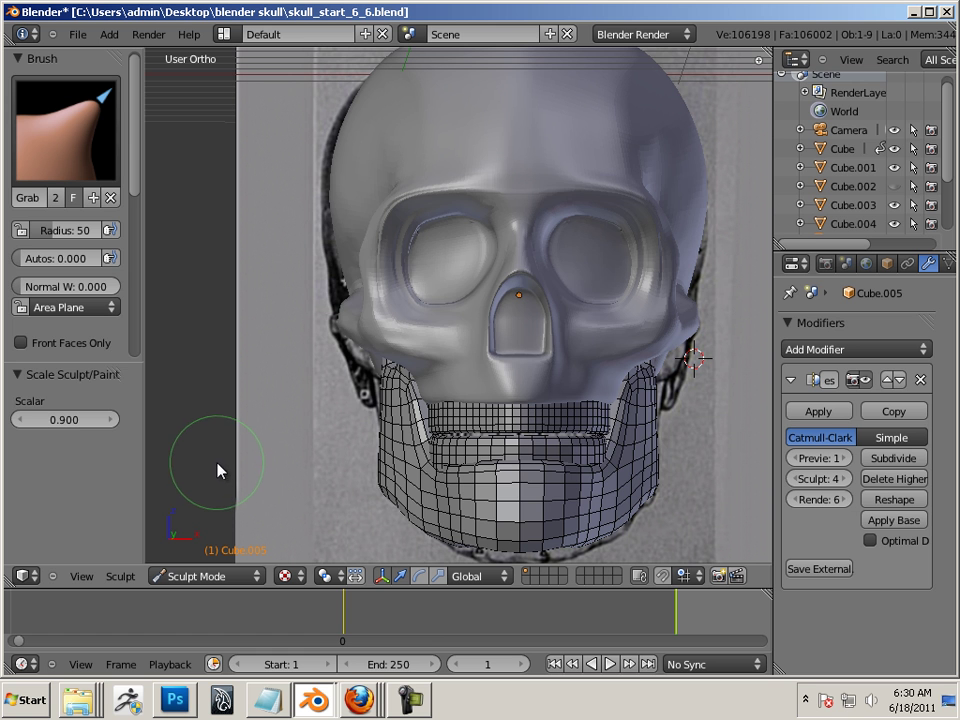
Carve into the backs of both eye sockets with the Draw brush in Subtract mode at a radius of 39
click(58, 98)
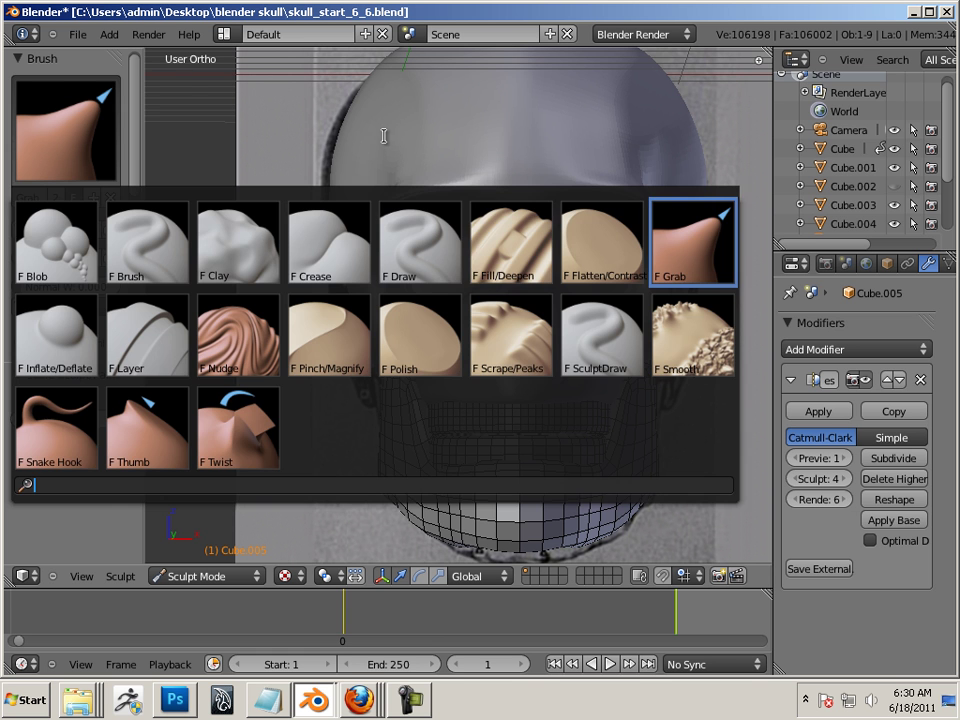
click(425, 262)
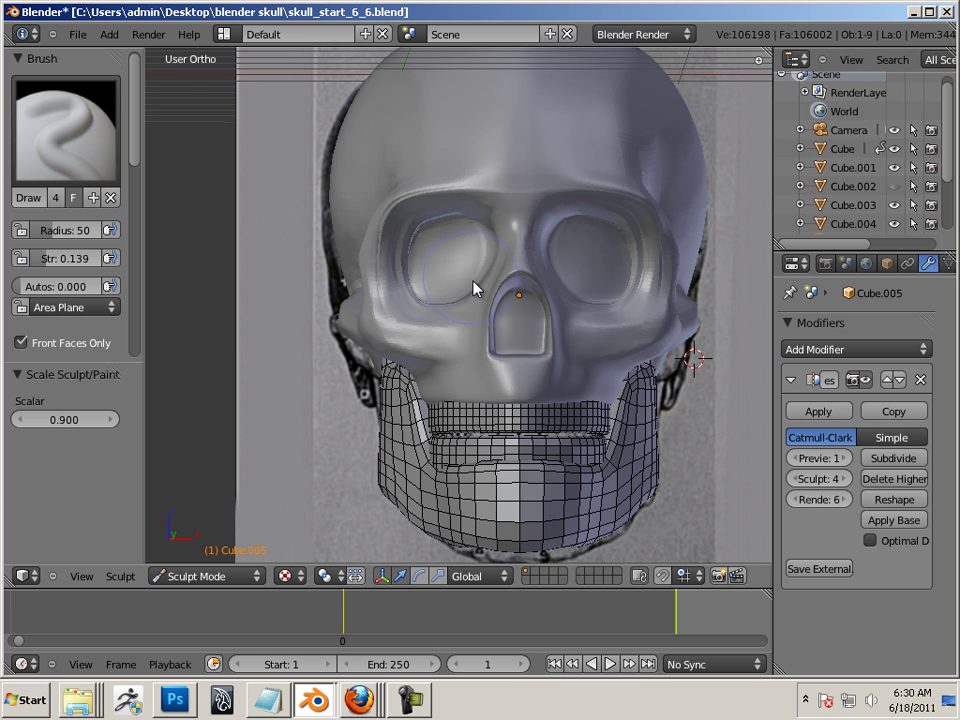
key(f)
click(620, 305)
scroll(136, 140, down, 5)
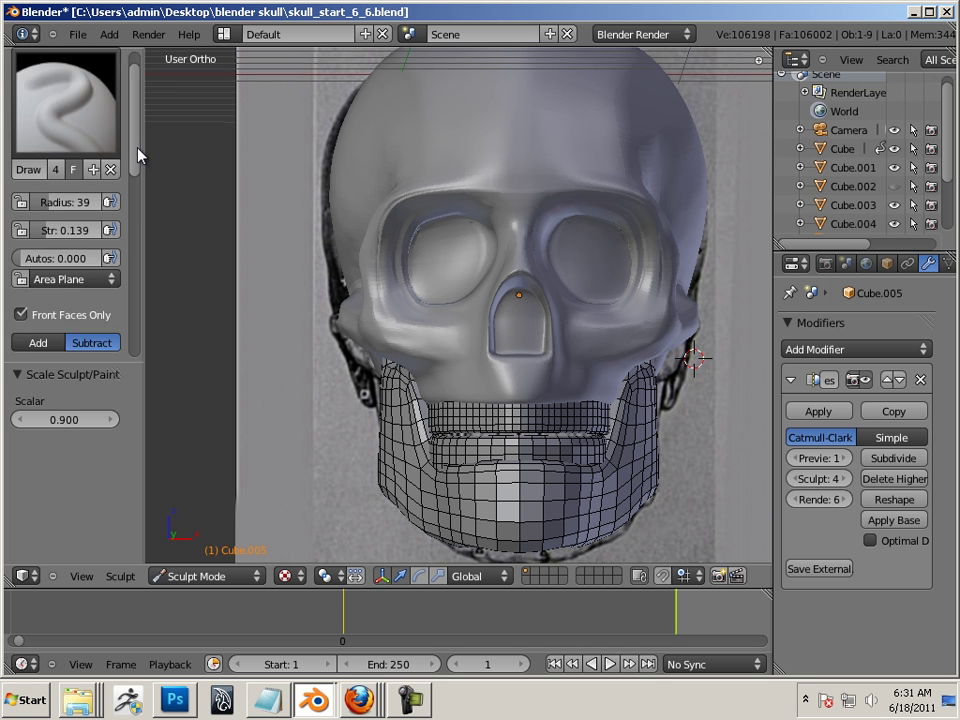
key(bracketright)
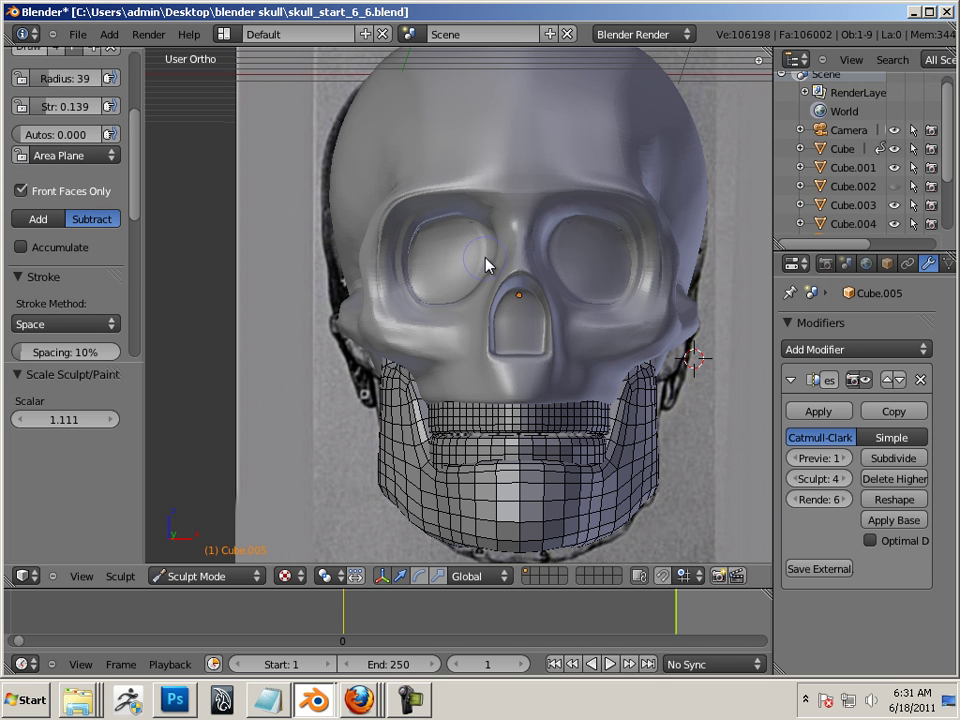
mouse_move(482, 250)
mouse_down()
mouse_move(453, 266)
mouse_move(470, 271)
mouse_move(430, 258)
mouse_move(415, 241)
mouse_move(429, 272)
mouse_move(413, 274)
mouse_move(458, 289)
mouse_move(475, 264)
mouse_move(440, 245)
mouse_move(473, 238)
mouse_up()
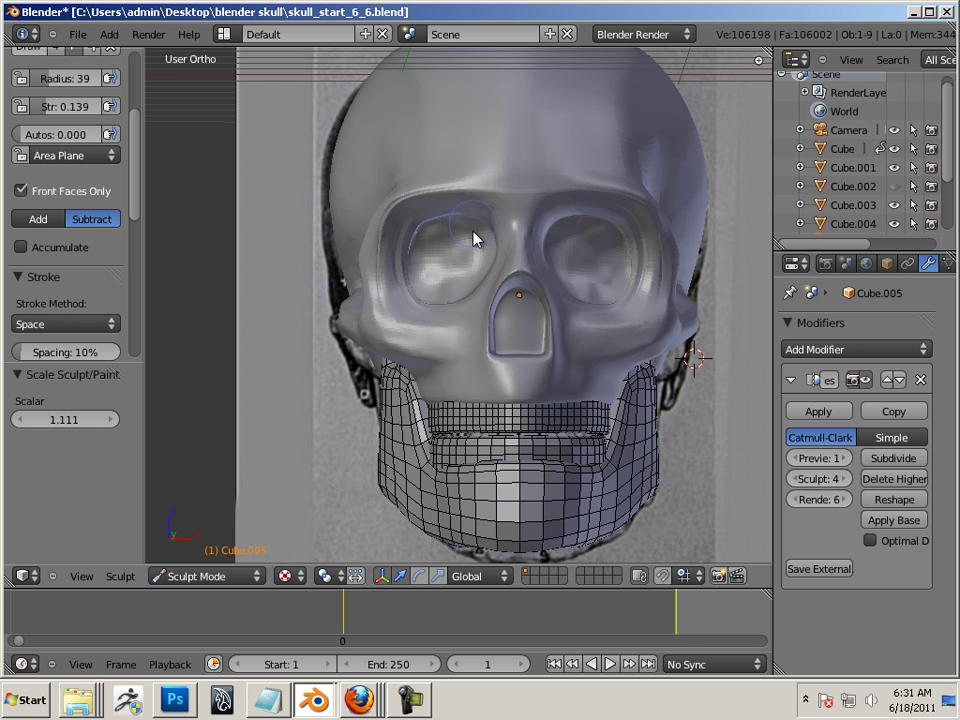
Deepen the inner surfaces and edges of the eye sockets from both sides with the subtracting Draw brush at a radius of 25
middle_drag(203, 418, 288, 413)
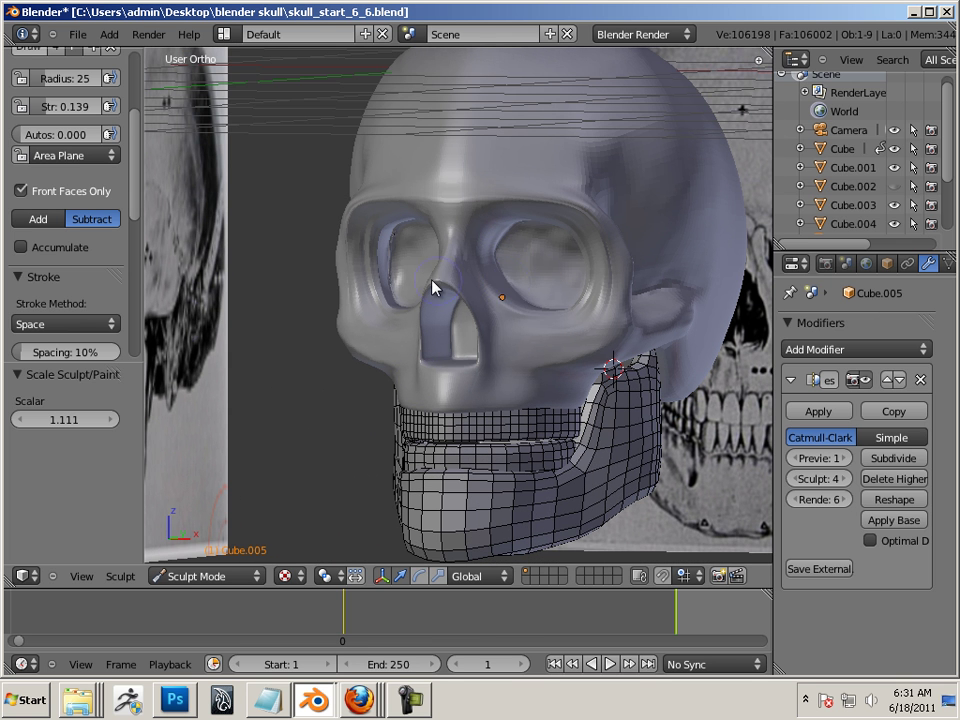
middle_drag(243, 367, 628, 250)
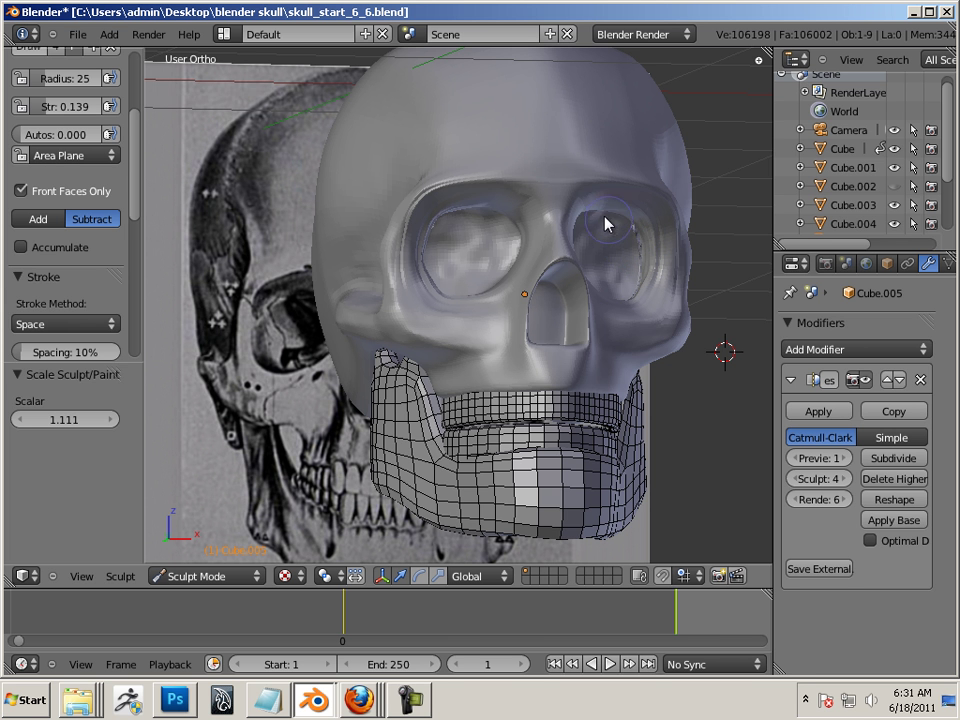
middle_drag(735, 253, 519, 275)
drag(517, 254, 521, 284)
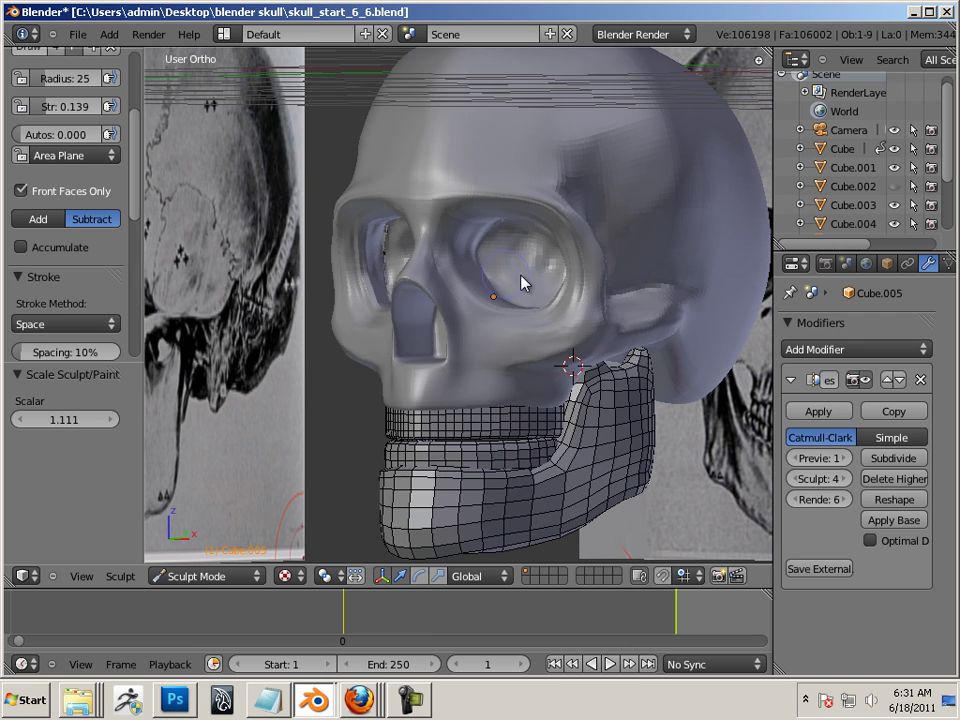
middle_drag(704, 510, 816, 638)
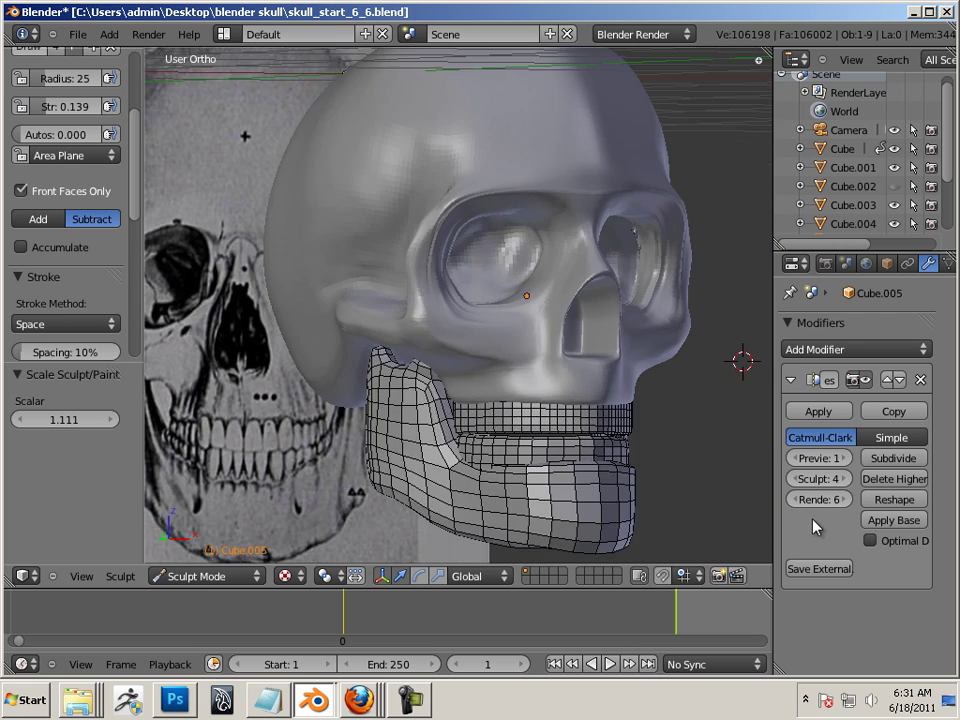
middle_drag(731, 452, 655, 344)
middle_drag(727, 328, 714, 268)
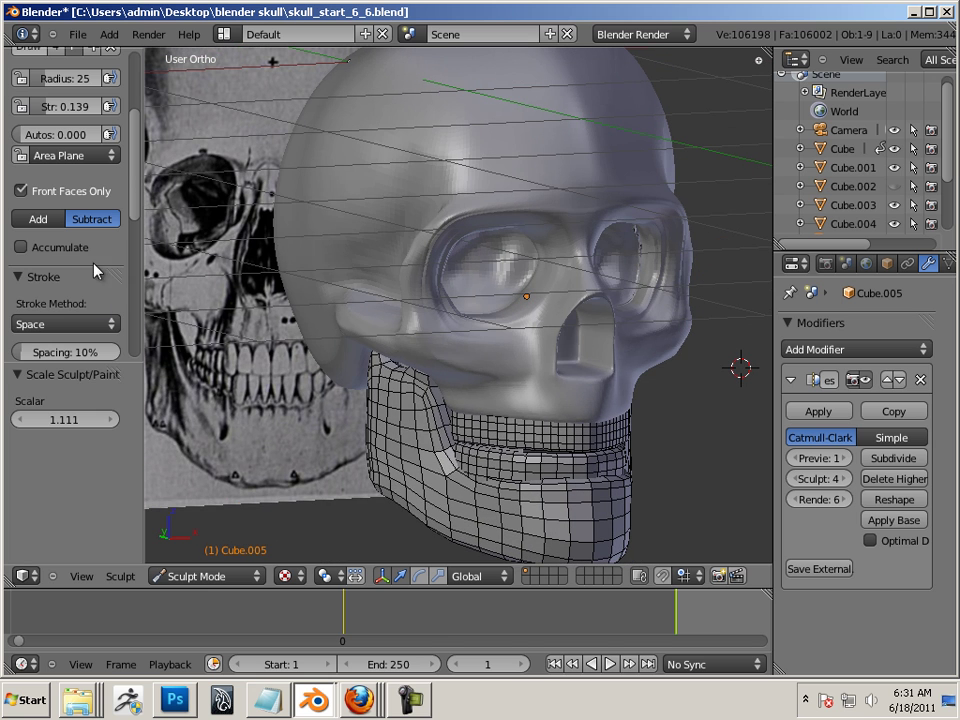
Smooth the inner walls and edges of the eye sockets with the Smooth brush at a radius of 19
drag(134, 193, 133, 96)
click(65, 120)
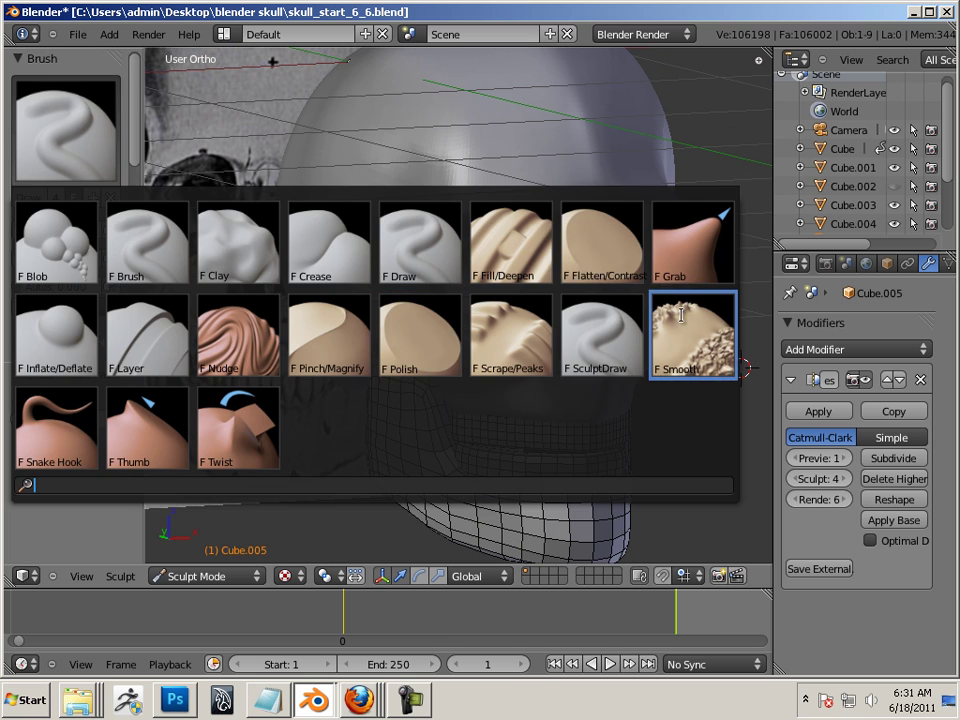
click(678, 345)
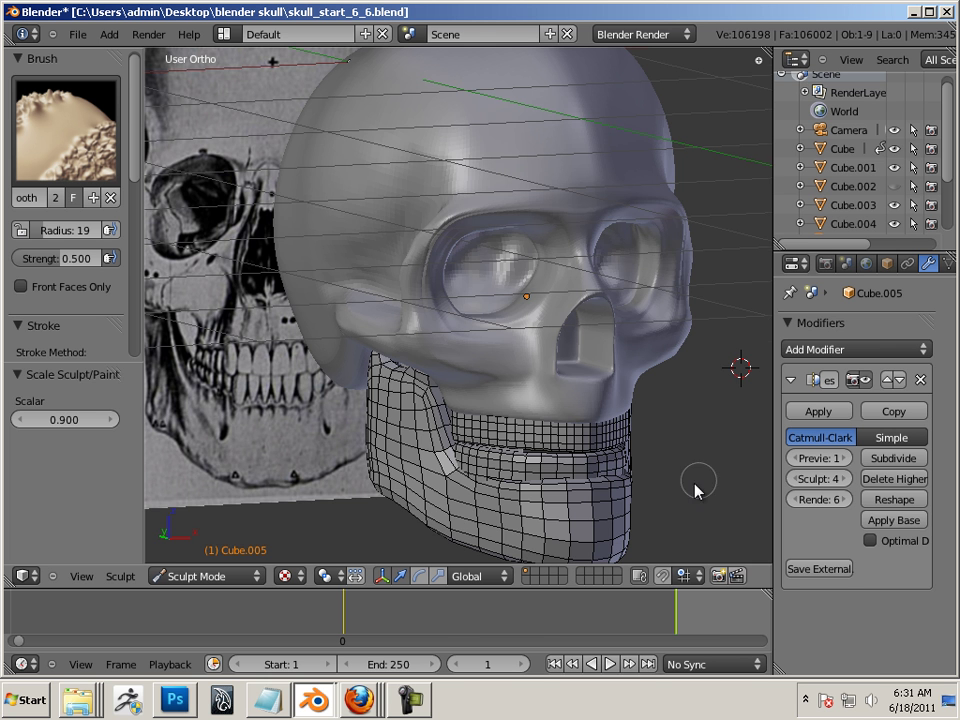
middle_drag(697, 490, 499, 250)
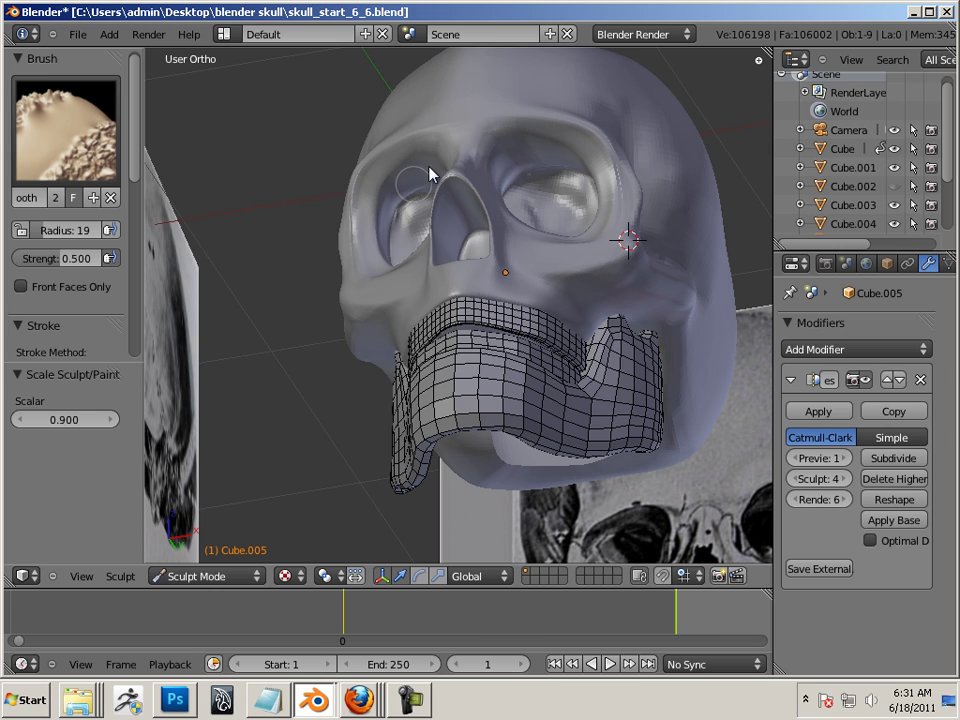
middle_drag(428, 202, 168, 270)
click(58, 125)
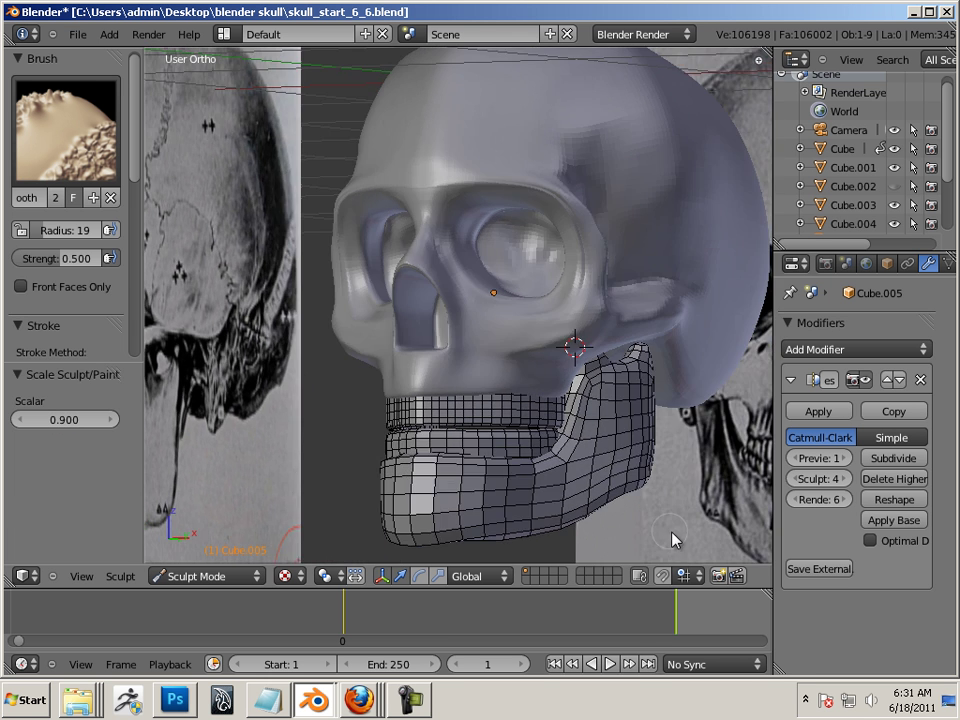
mouse_move(672, 540)
middle_down()
mouse_move(632, 561)
mouse_move(585, 552)
mouse_move(608, 537)
mouse_move(535, 400)
mouse_move(495, 414)
middle_up()
Switch to the Draw brush and reduce its radius to 11
click(116, 160)
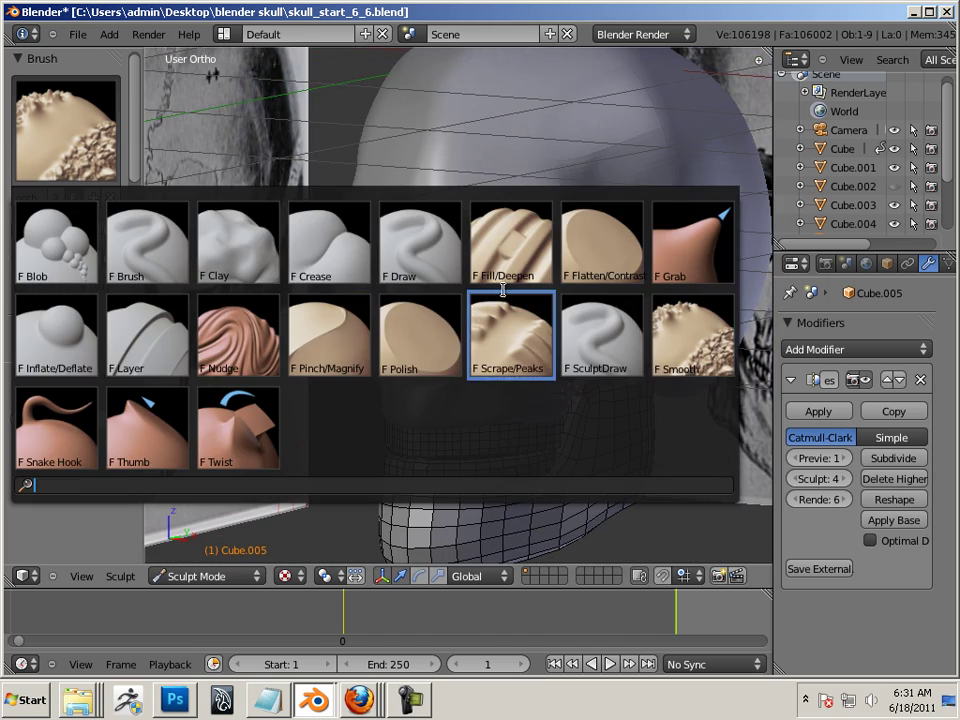
click(412, 253)
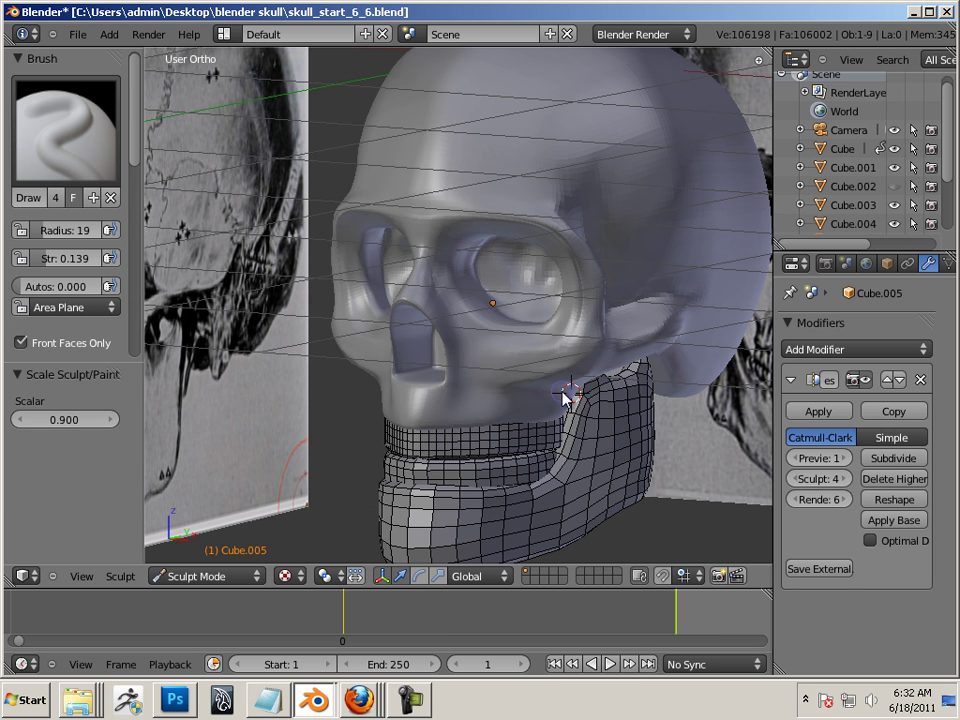
middle_drag(660, 462, 645, 243)
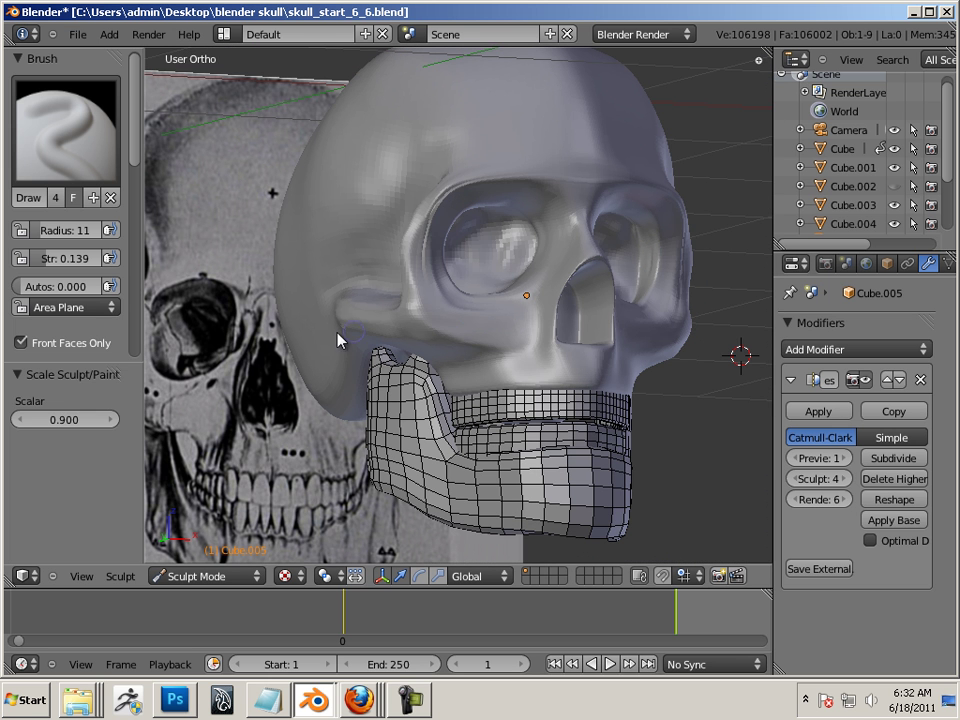
Build up the inner walls of the eye sockets with the Draw brush in Add mode at a radius of 24
scroll(135, 150, down, 4)
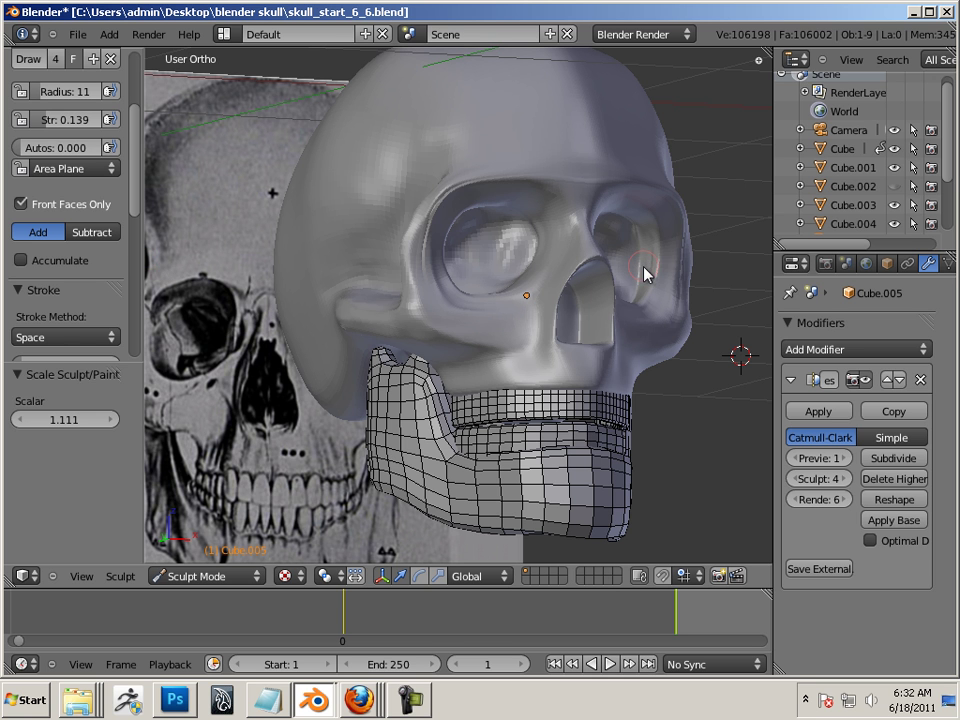
key(f)
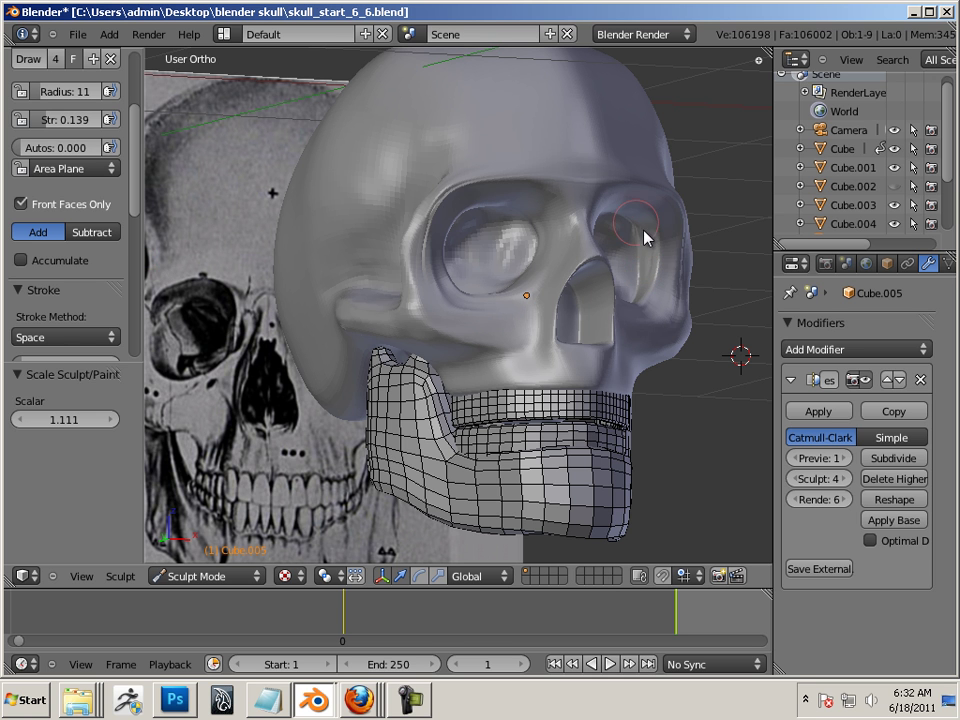
click(643, 272)
middle_drag(729, 240, 421, 272)
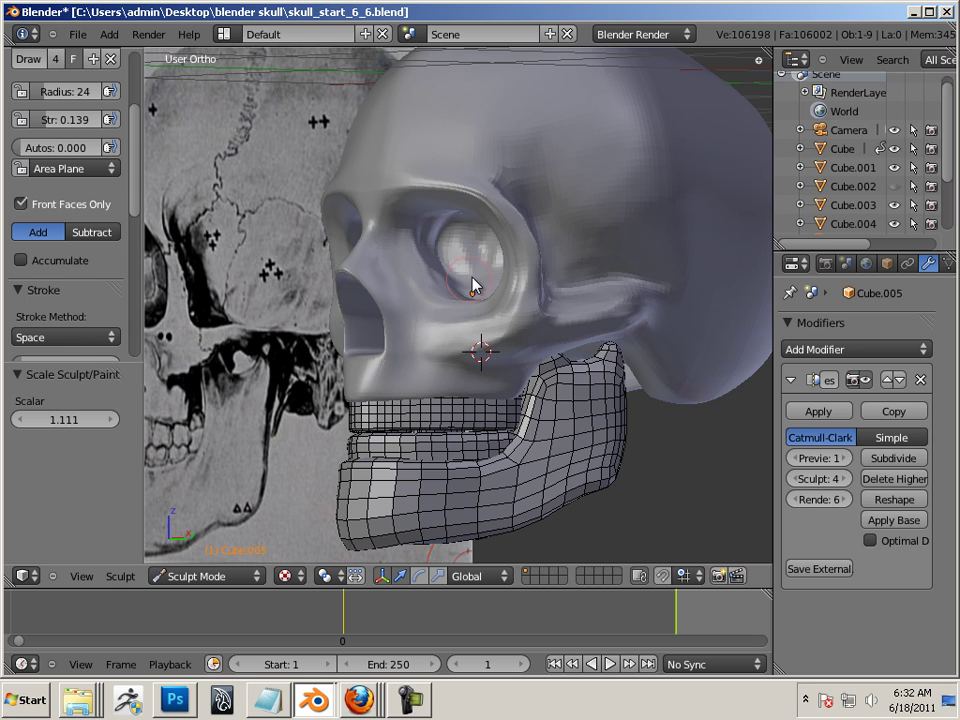
middle_drag(704, 511, 735, 525)
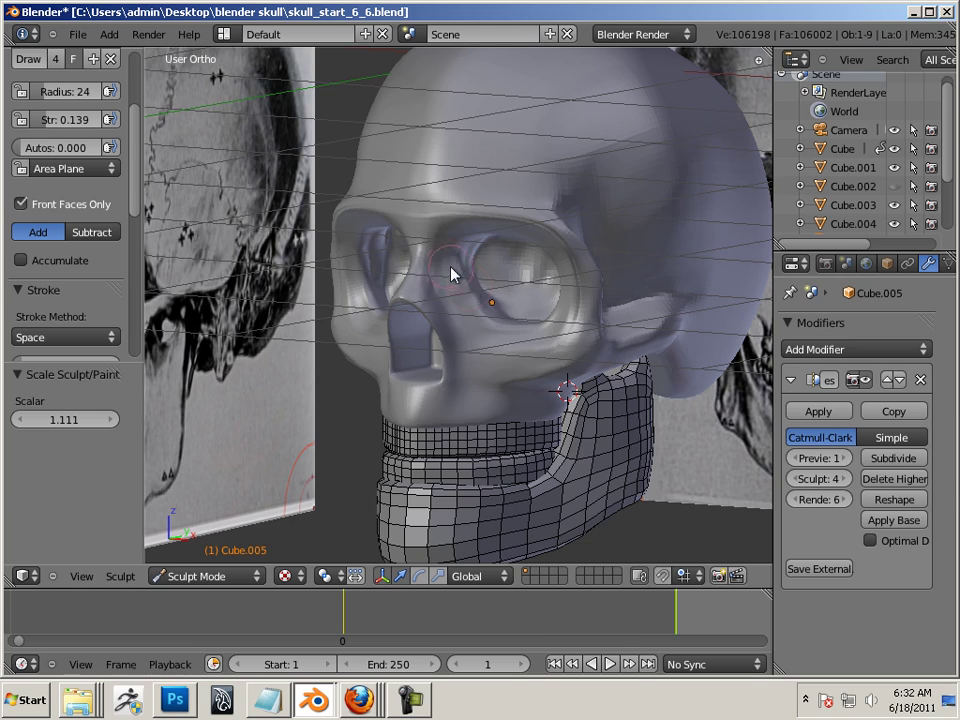
middle_drag(680, 493, 578, 407)
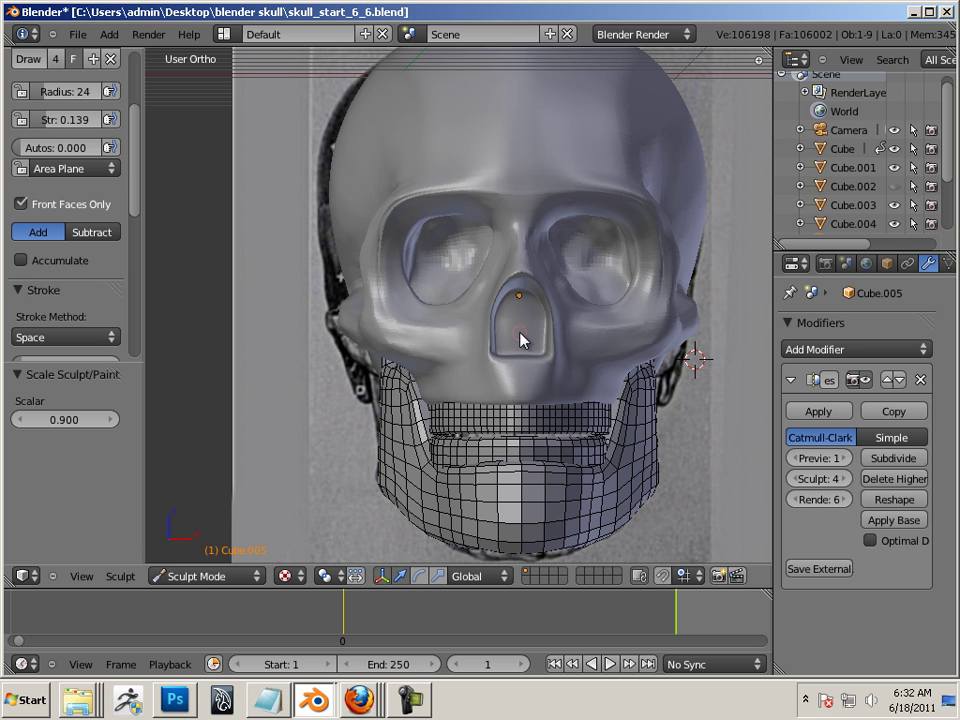
Reduce the Draw brush radius to 5 and sculpt a thin vertical ridge inside the nasal cavity
key(bracketright)
key(f)
click(527, 288)
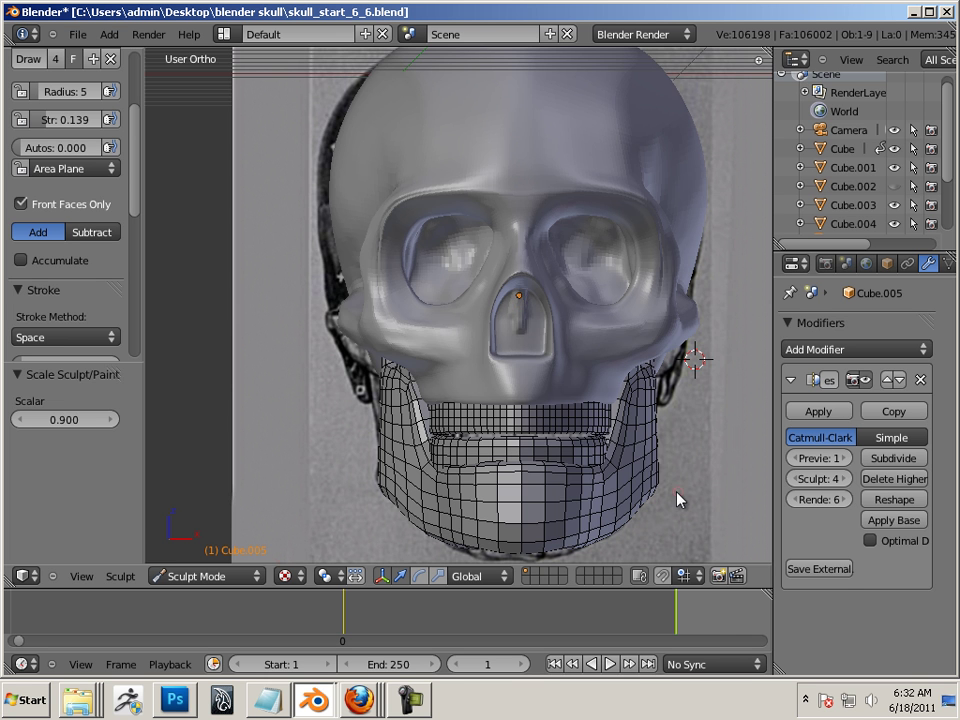
Enlarge the Draw brush to a radius of 11 and thicken the nasal septum ridge from below
middle_drag(176, 342, 459, 260)
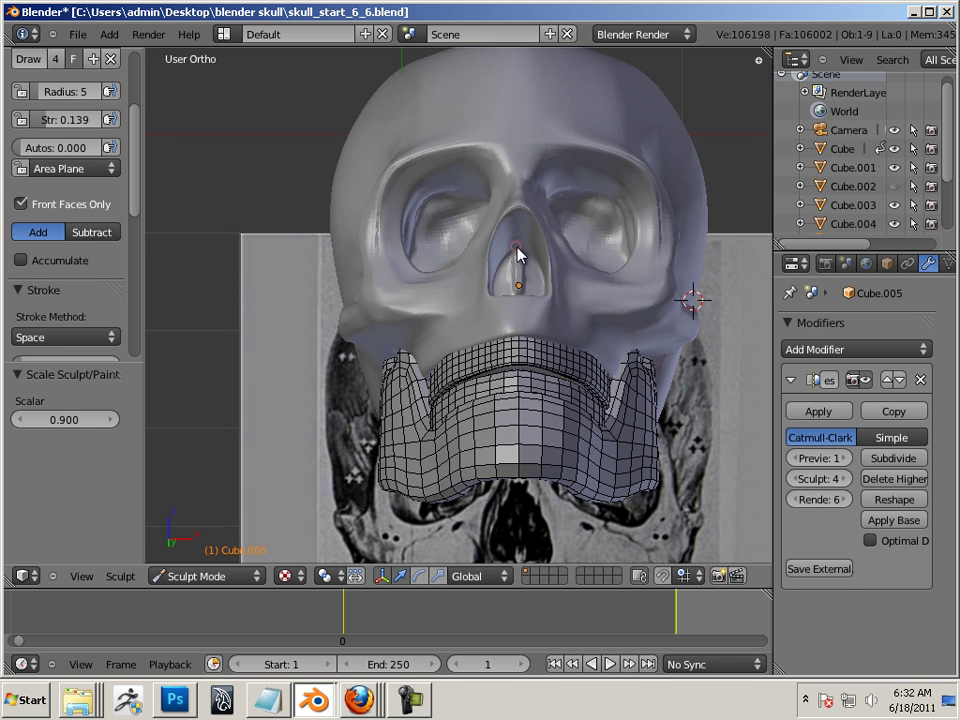
key(bracketright)
key(bracketright)
key(bracketright)
key(bracketright)
key(bracketright)
key(bracketright)
key(bracketright)
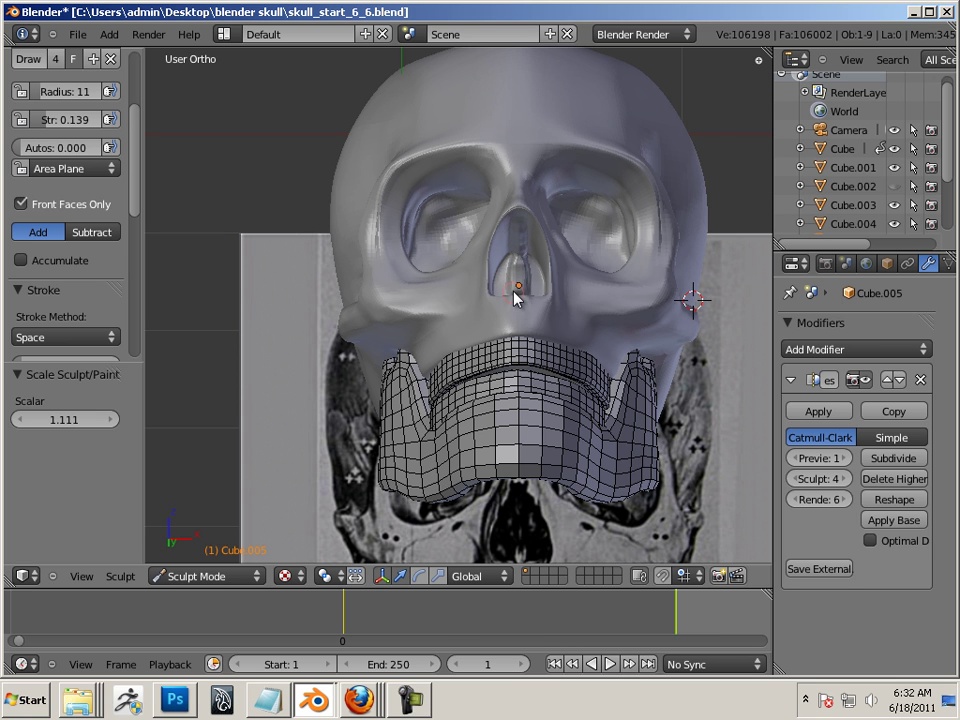
Extend the septum ridge between the floor and upper part of the nasal cavity with the adding Draw brush
middle_drag(729, 146, 529, 340)
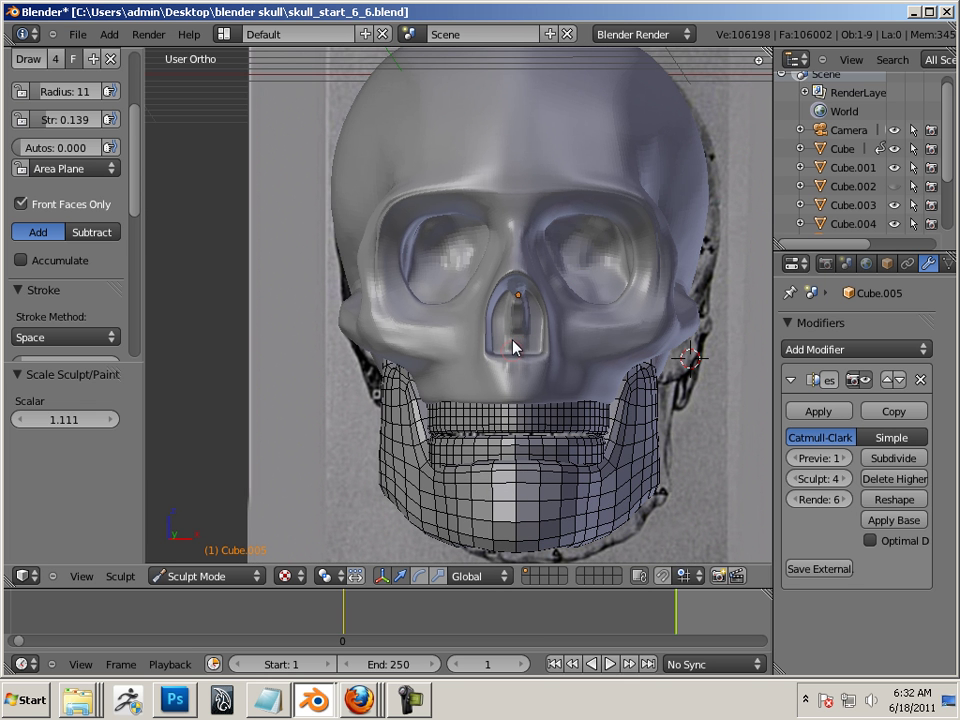
drag(518, 351, 518, 305)
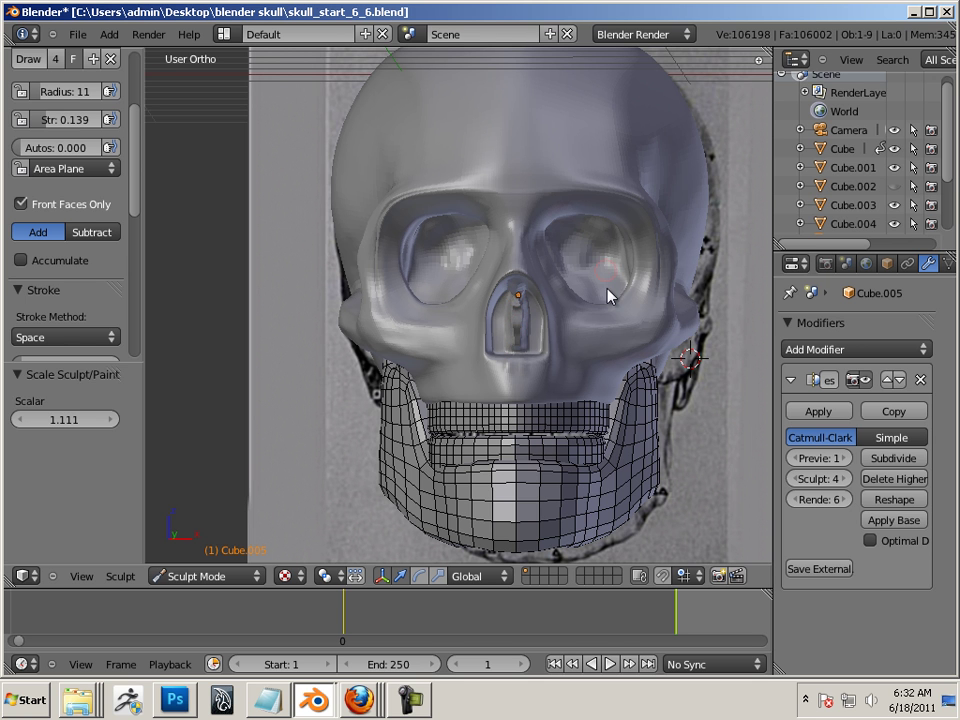
middle_drag(192, 368, 192, 275)
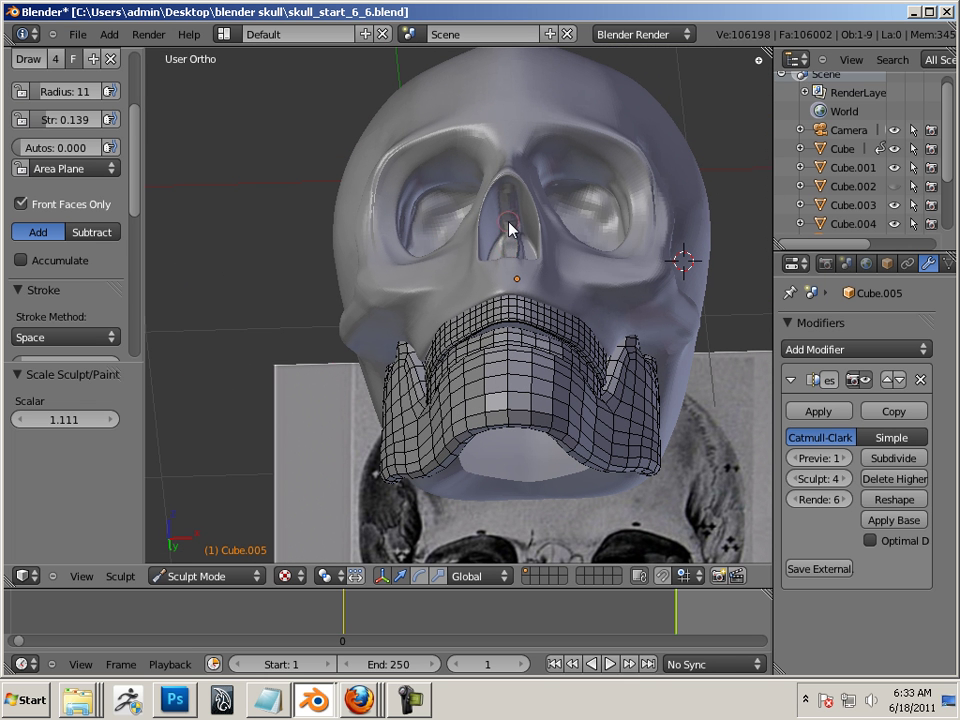
middle_drag(223, 185, 272, 265)
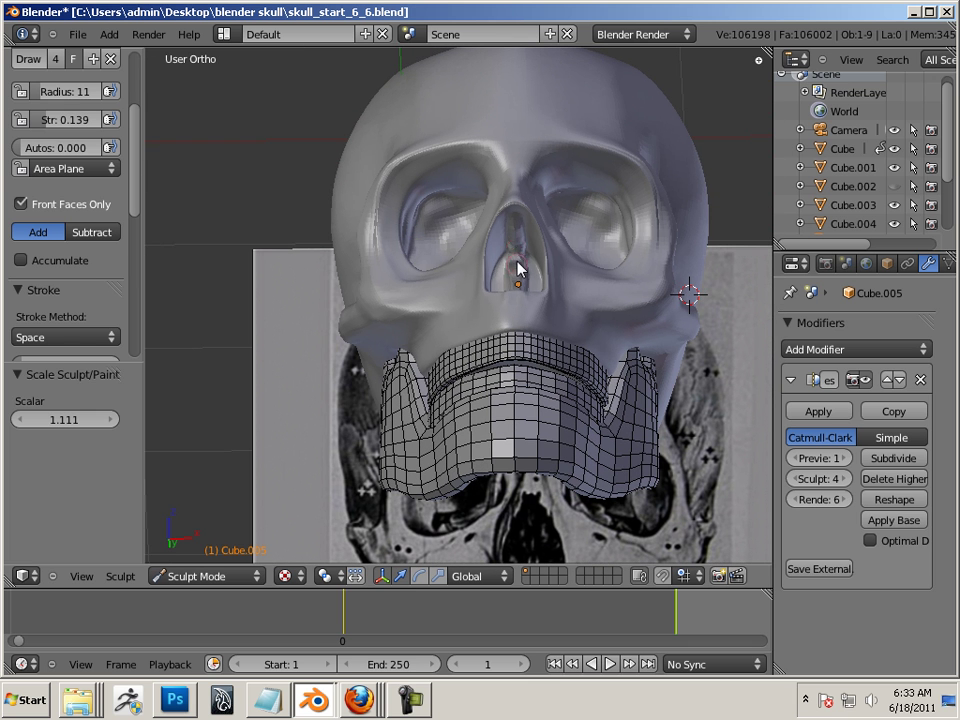
drag(517, 267, 517, 270)
Smooth the septum ridge inside the nasal cavity with the Smooth brush at a radius of 11
drag(133, 178, 137, 100)
click(66, 130)
click(692, 360)
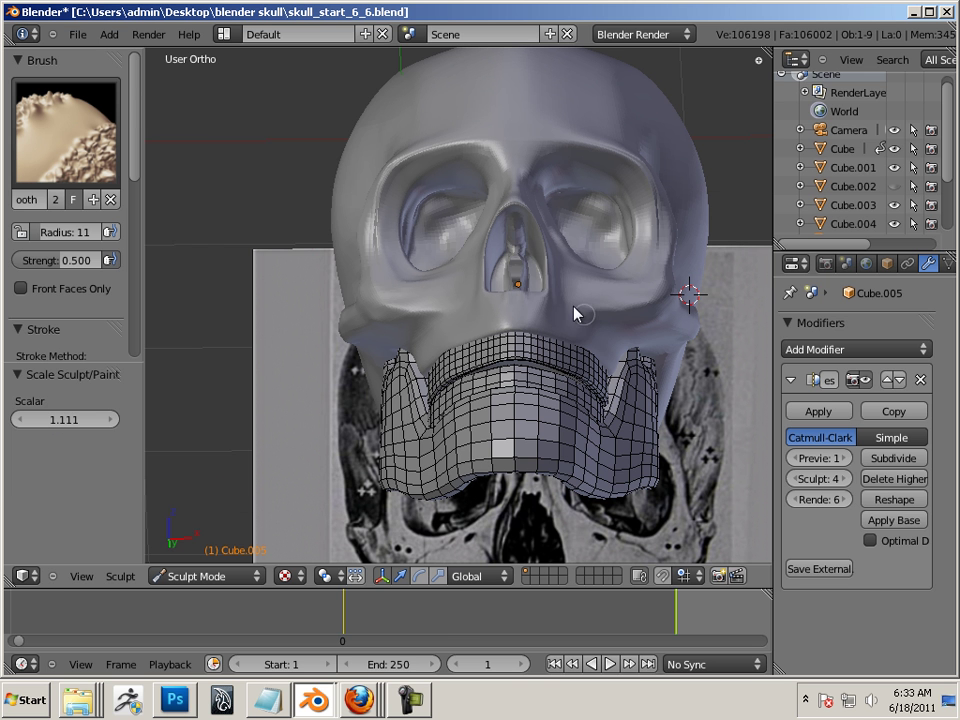
mouse_move(523, 274)
mouse_down()
mouse_move(519, 230)
mouse_move(523, 271)
mouse_move(524, 223)
mouse_move(525, 282)
mouse_up()
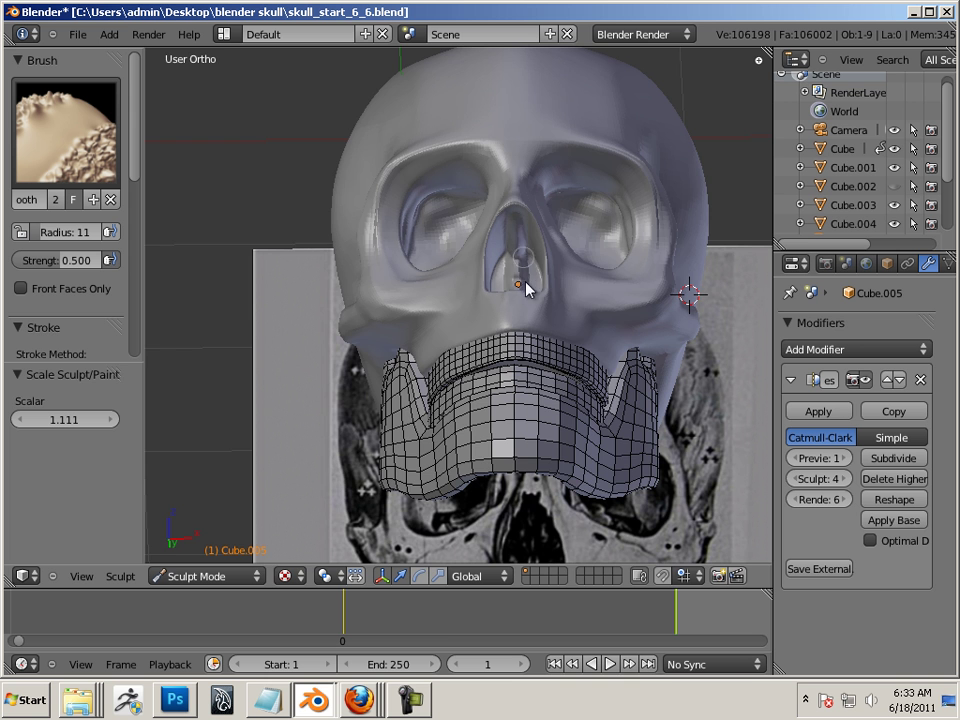
middle_drag(470, 253, 515, 316)
mouse_move(514, 310)
mouse_down()
mouse_move(521, 332)
mouse_move(516, 306)
mouse_move(521, 326)
mouse_move(506, 336)
mouse_up()
mouse_move(506, 336)
middle_down()
mouse_move(193, 279)
mouse_move(193, 220)
middle_up()
Build up the lower part of the nasal septum again with the Draw brush at a radius of 11
click(72, 118)
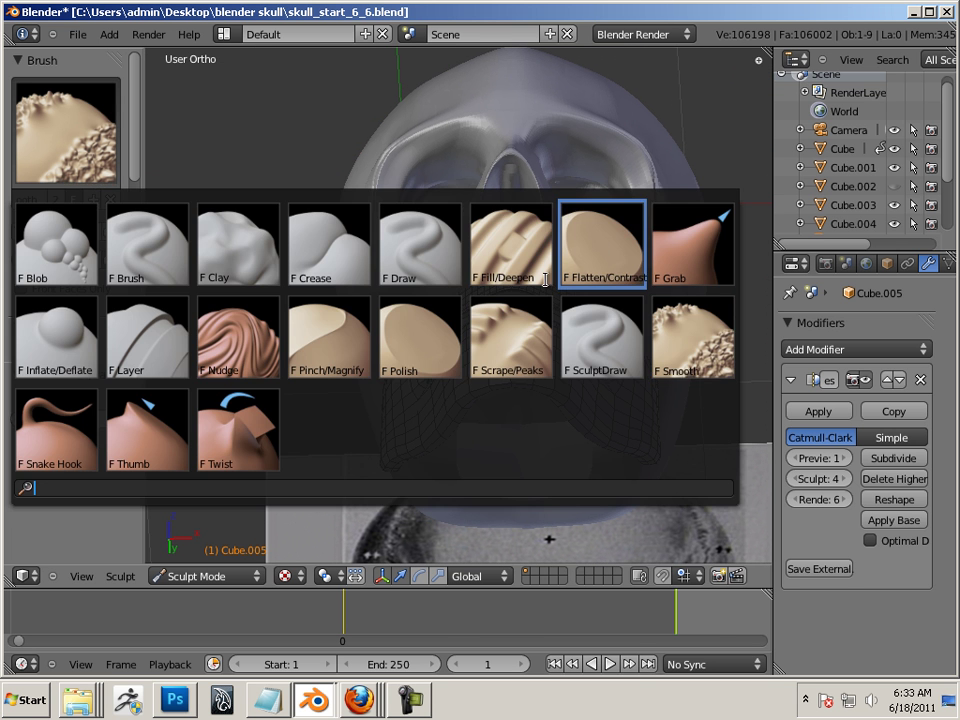
click(405, 260)
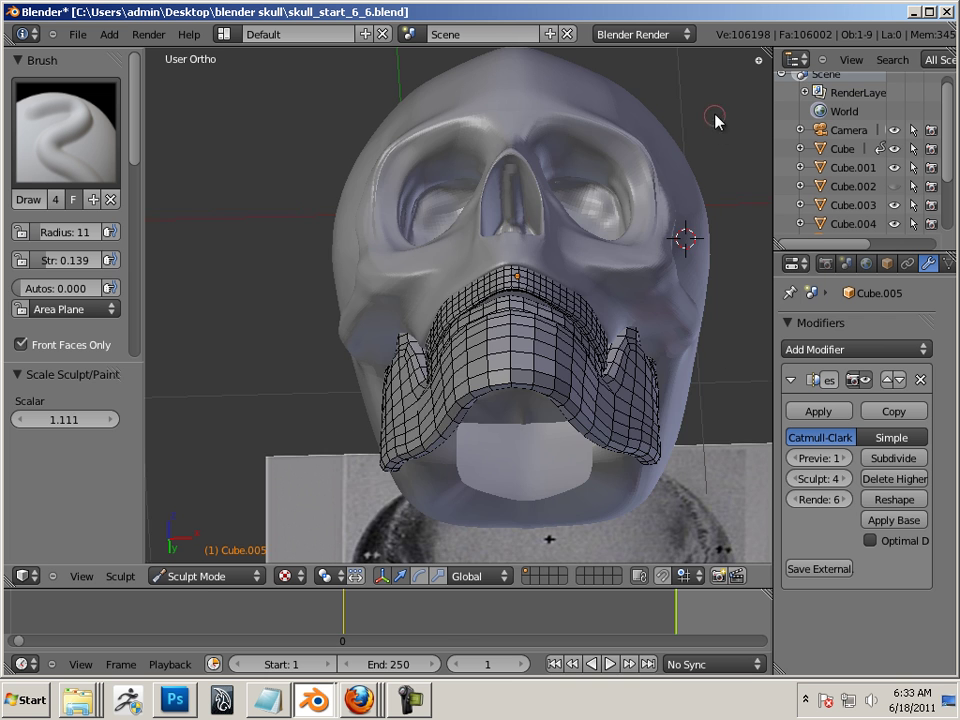
middle_drag(717, 120, 605, 217)
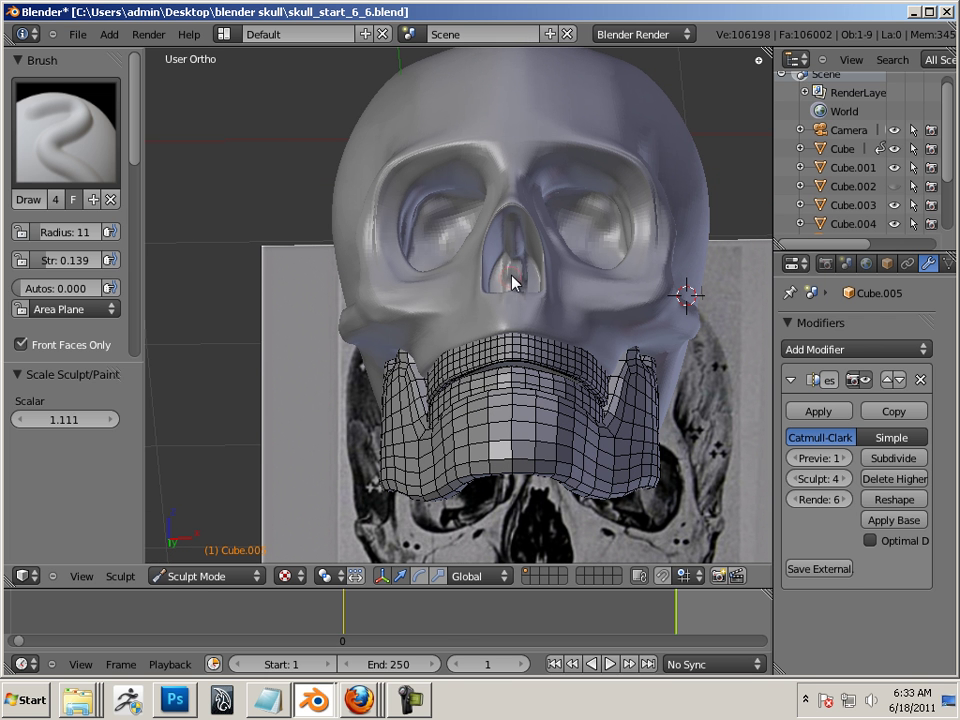
drag(514, 285, 512, 248)
middle_drag(433, 260, 380, 346)
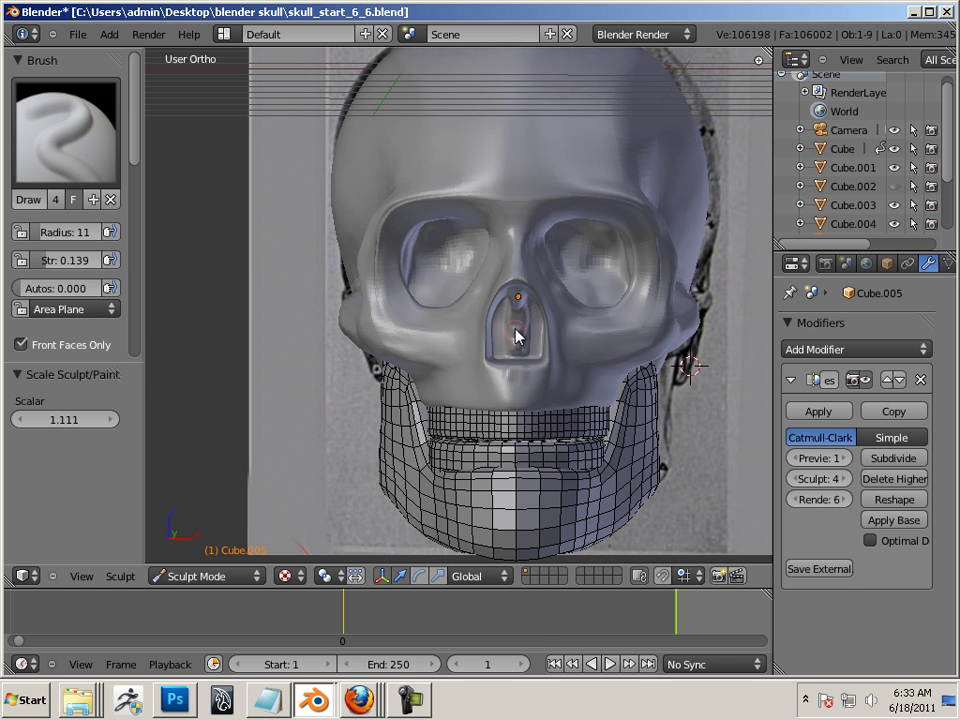
Reinforce the central septum ridge through the middle and lower nasal cavity with the Draw brush at radius 11
drag(517, 335, 519, 320)
middle_drag(240, 338, 163, 326)
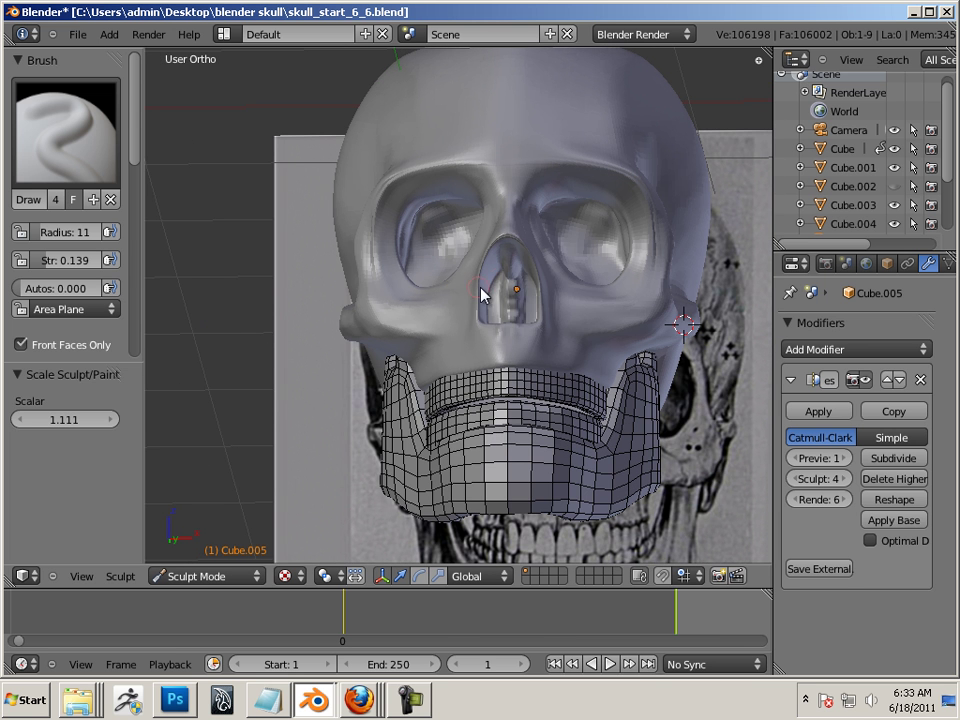
drag(515, 298, 518, 320)
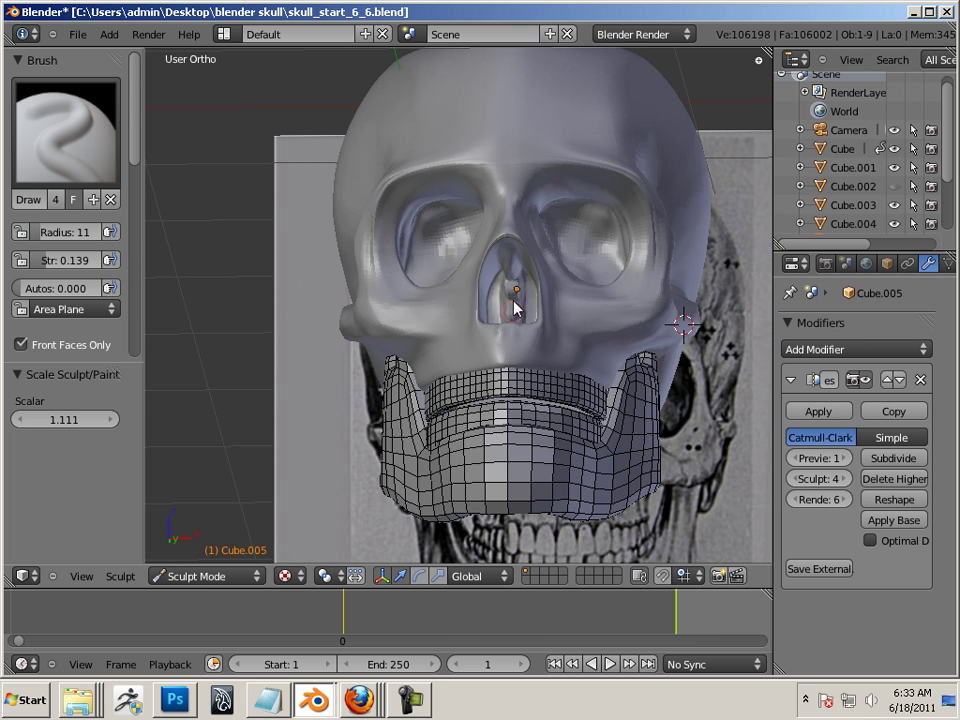
middle_drag(266, 281, 371, 204)
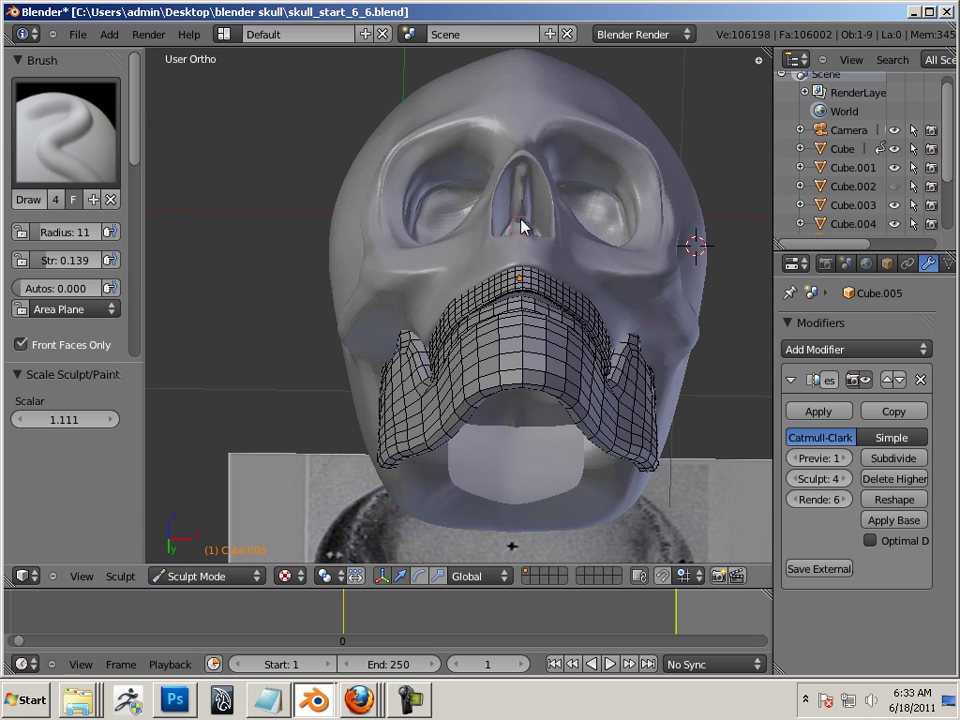
middle_drag(644, 163, 540, 307)
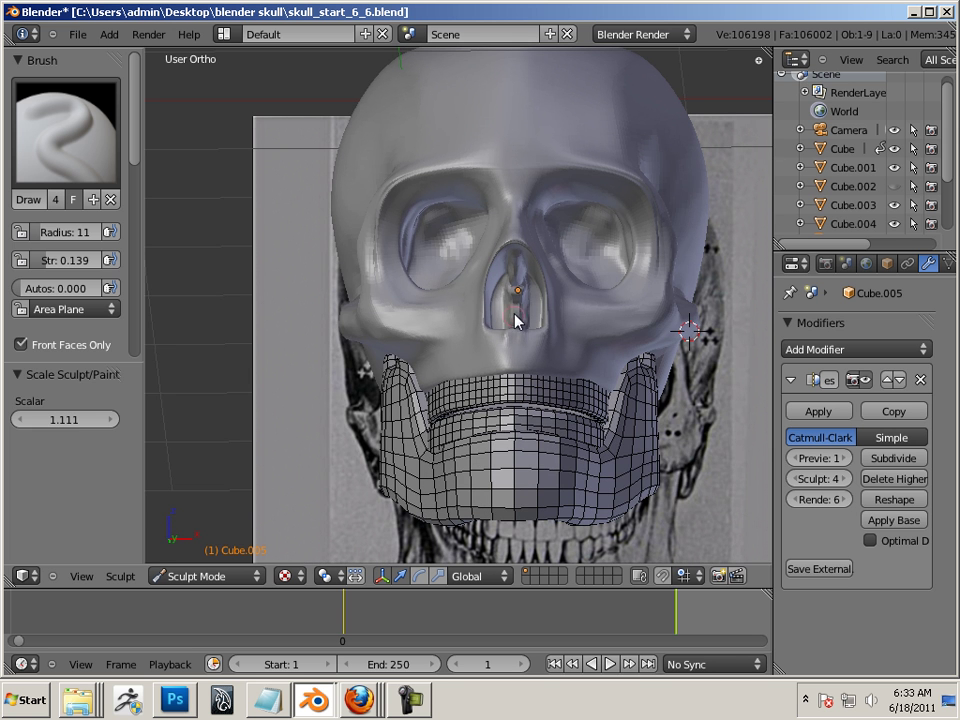
Sharpen the nasal septum ridge along its length with the Pinch/Magnify brush at radius 11 and strength 0.500, set to Pinch
click(105, 135)
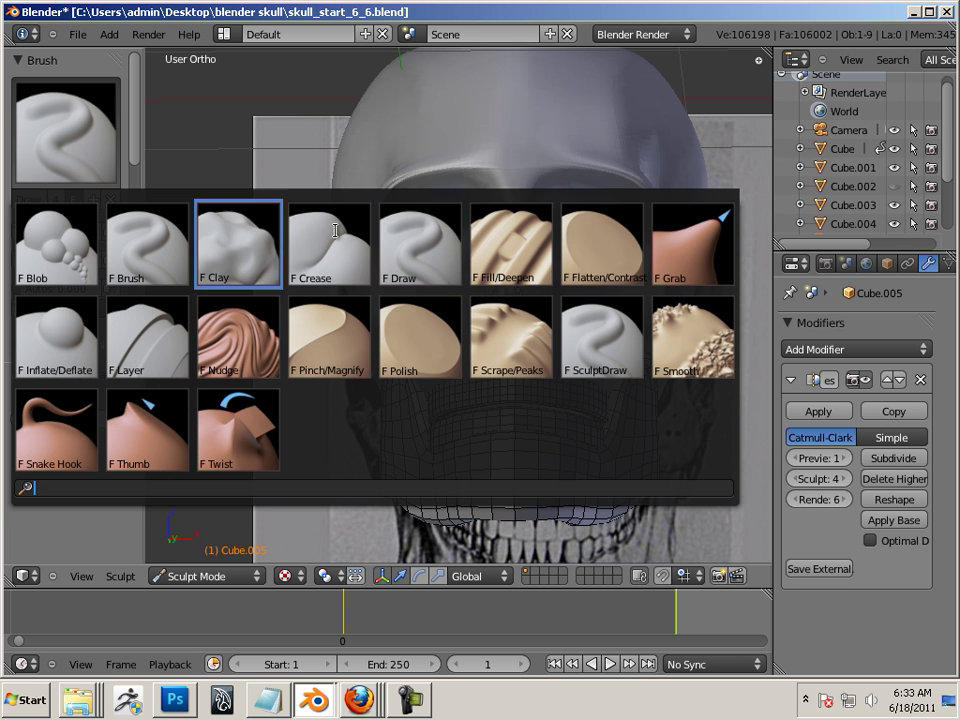
click(316, 352)
mouse_move(703, 255)
middle_down()
mouse_move(735, 94)
mouse_move(482, 296)
middle_up()
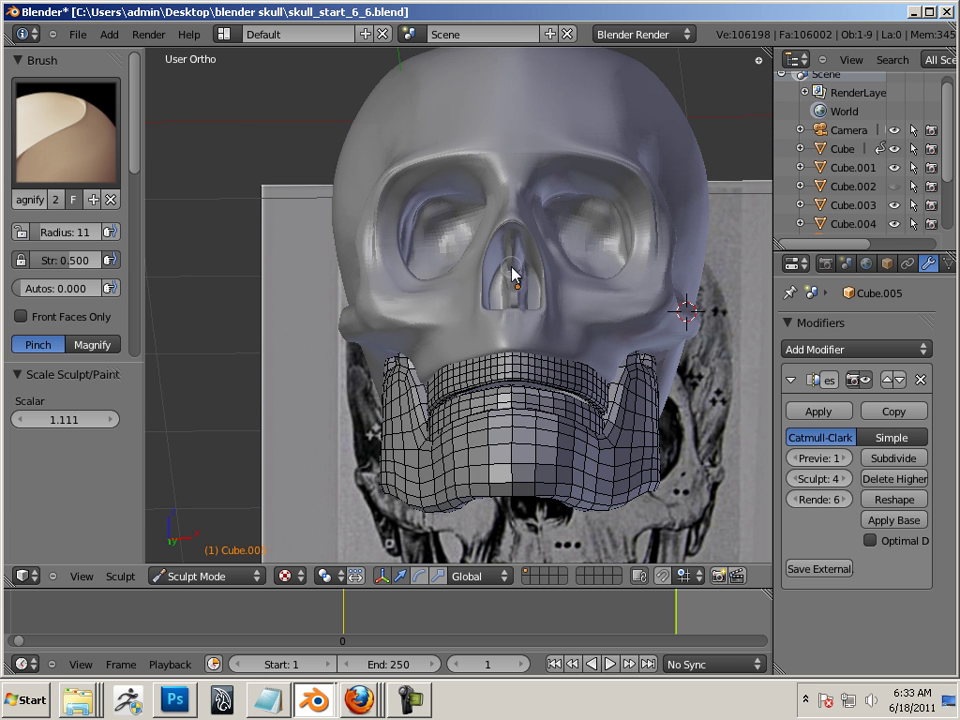
click(115, 150)
click(695, 362)
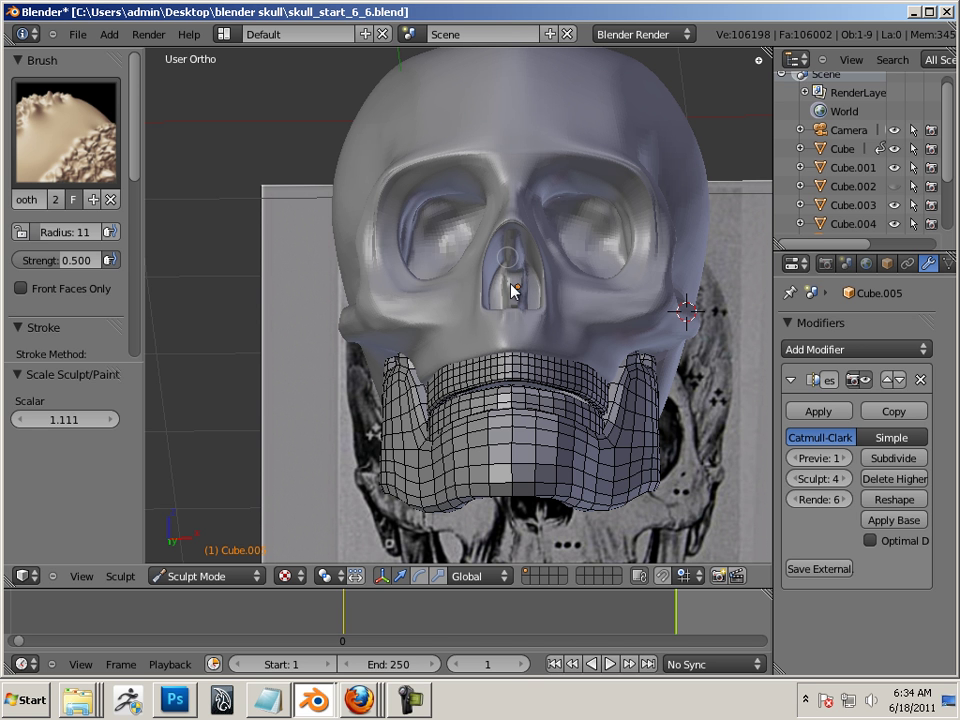
click(77, 140)
click(318, 348)
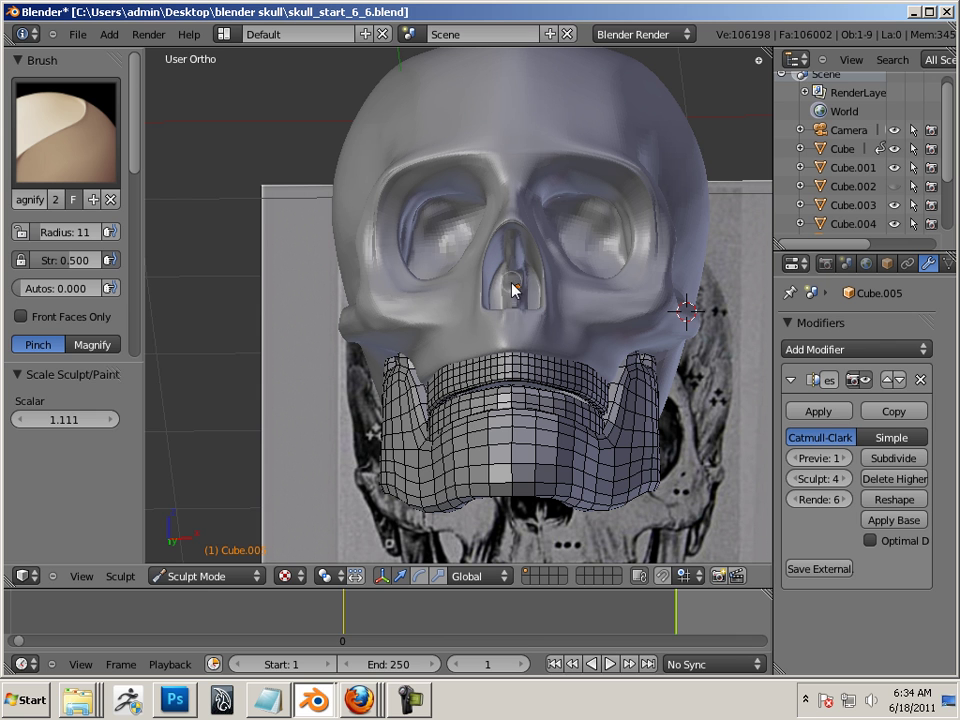
mouse_move(504, 318)
mouse_down()
mouse_move(518, 291)
mouse_move(512, 296)
mouse_move(512, 252)
mouse_up()
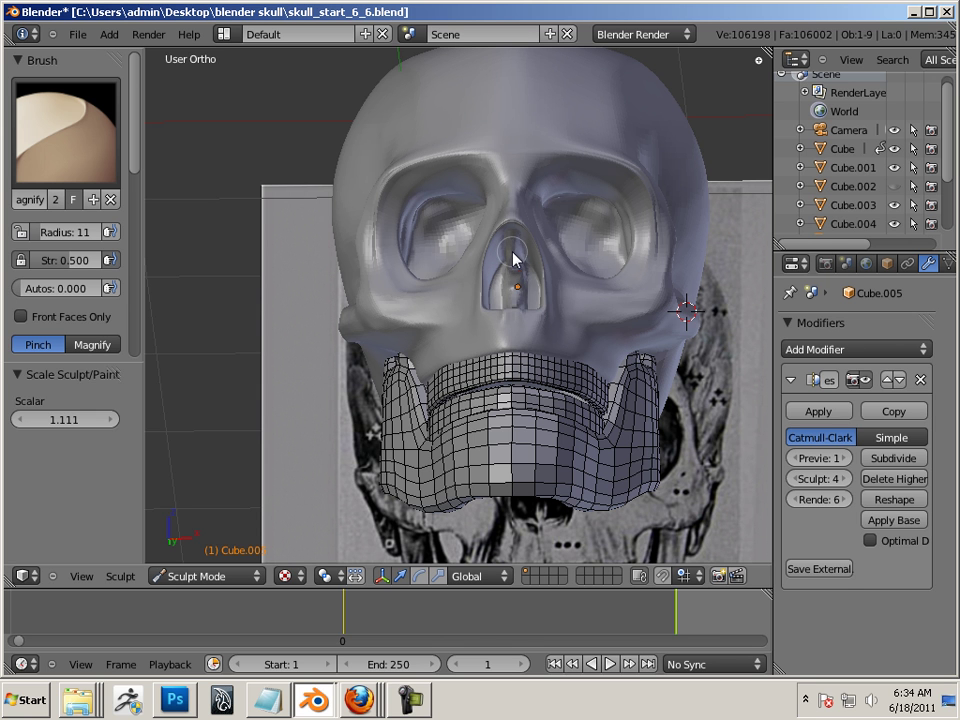
Enlarge the brush radius to 16 and smooth out the septum ridge inside the nasal cavity with the Smooth brush
key(f)
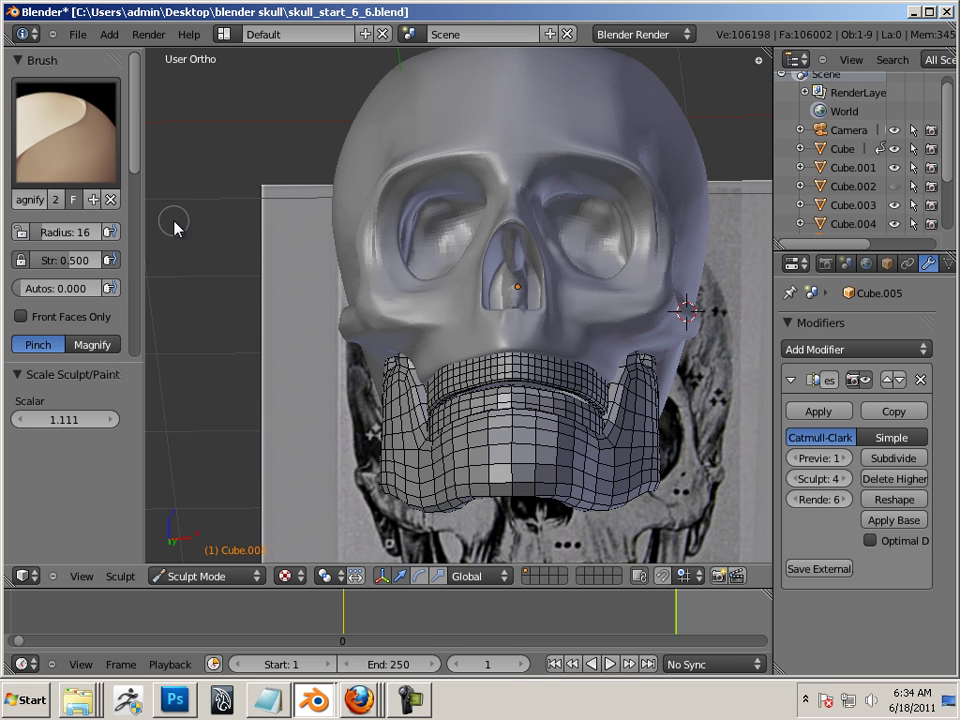
middle_drag(174, 228, 186, 251)
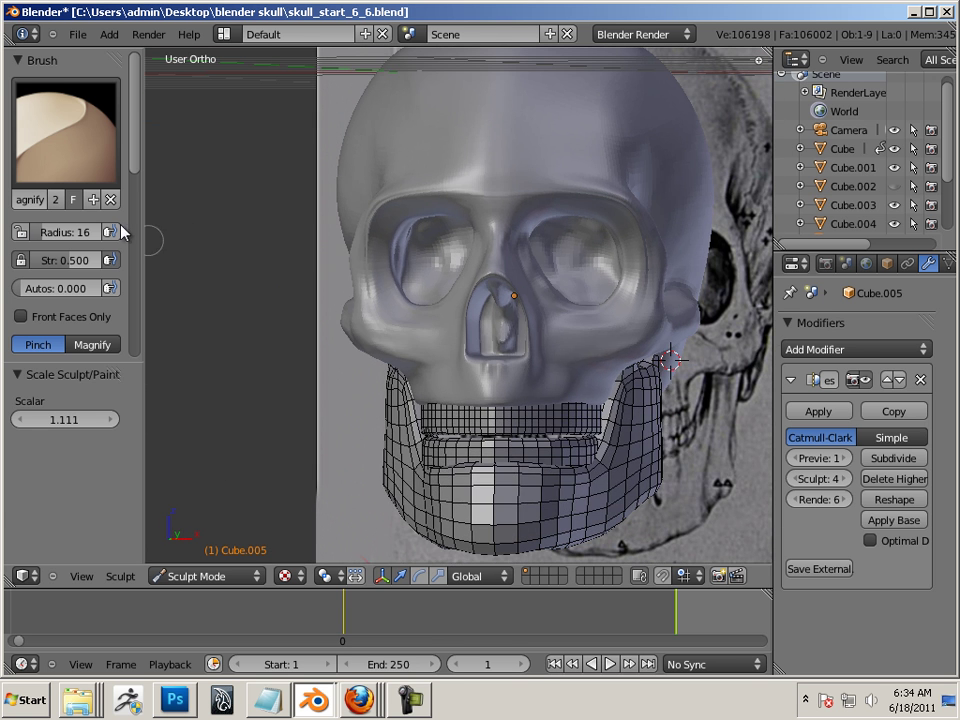
click(66, 132)
click(702, 321)
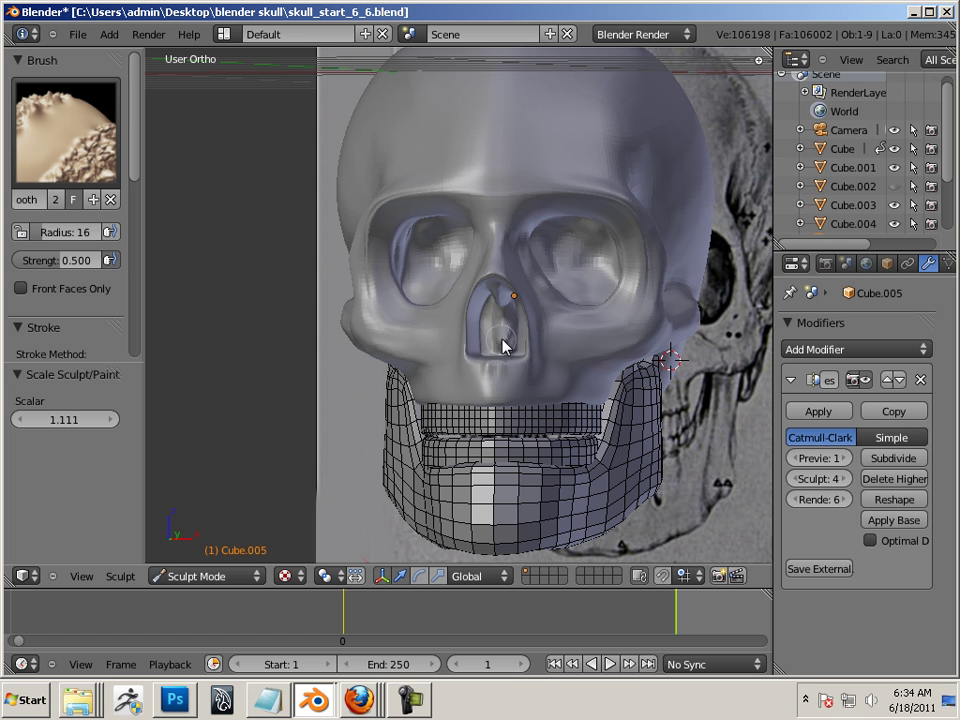
mouse_move(503, 346)
mouse_down()
mouse_move(512, 326)
mouse_move(504, 345)
mouse_move(503, 306)
mouse_move(503, 349)
mouse_move(516, 349)
mouse_up()
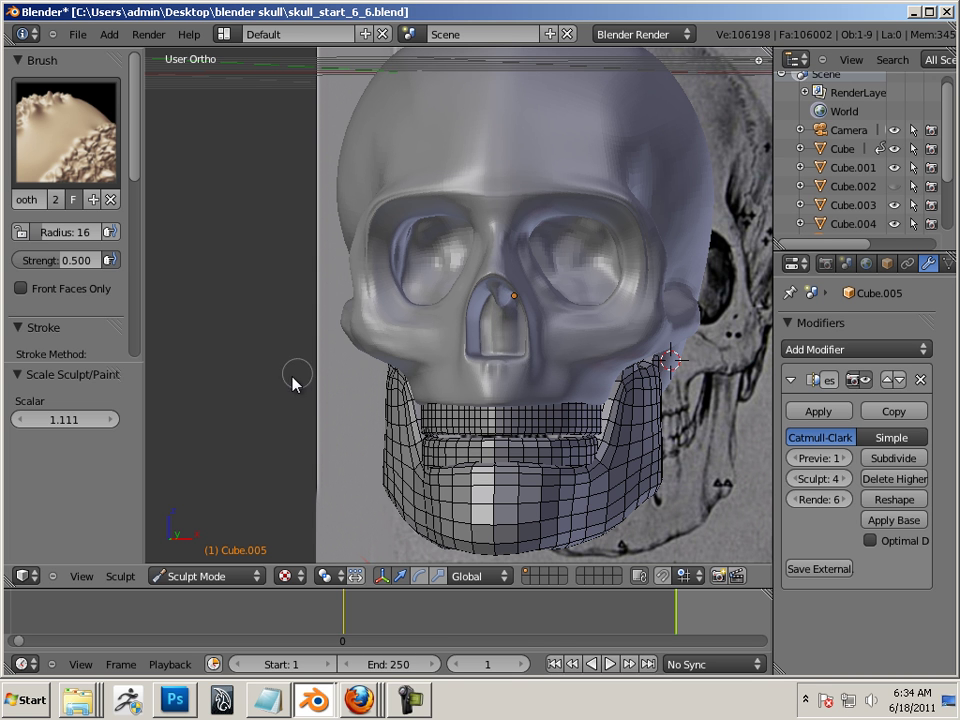
middle_drag(293, 383, 242, 394)
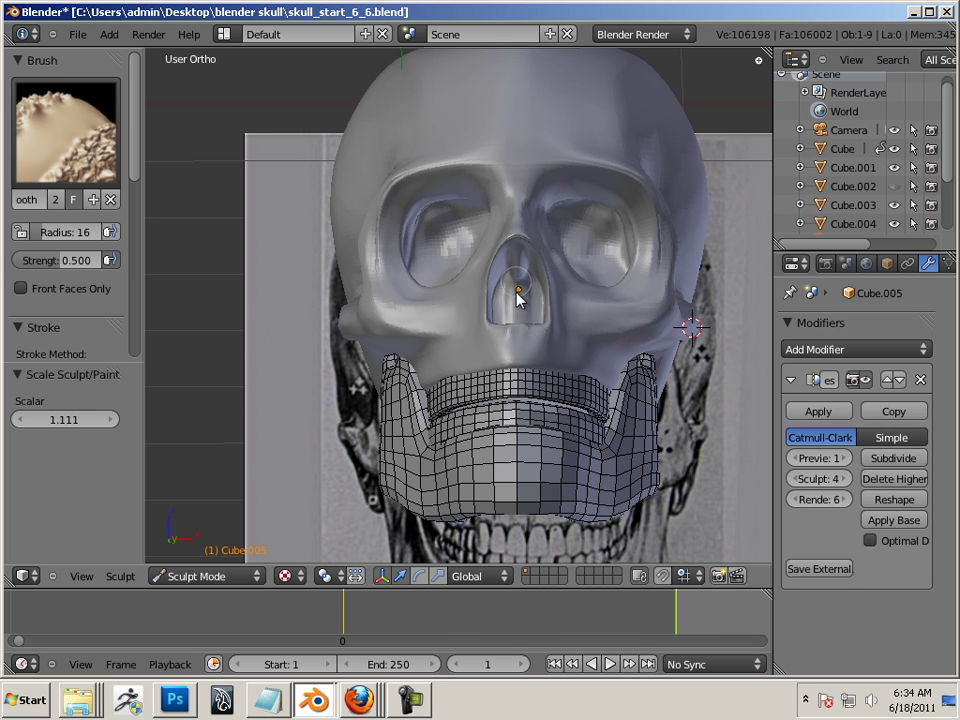
middle_drag(233, 350, 300, 339)
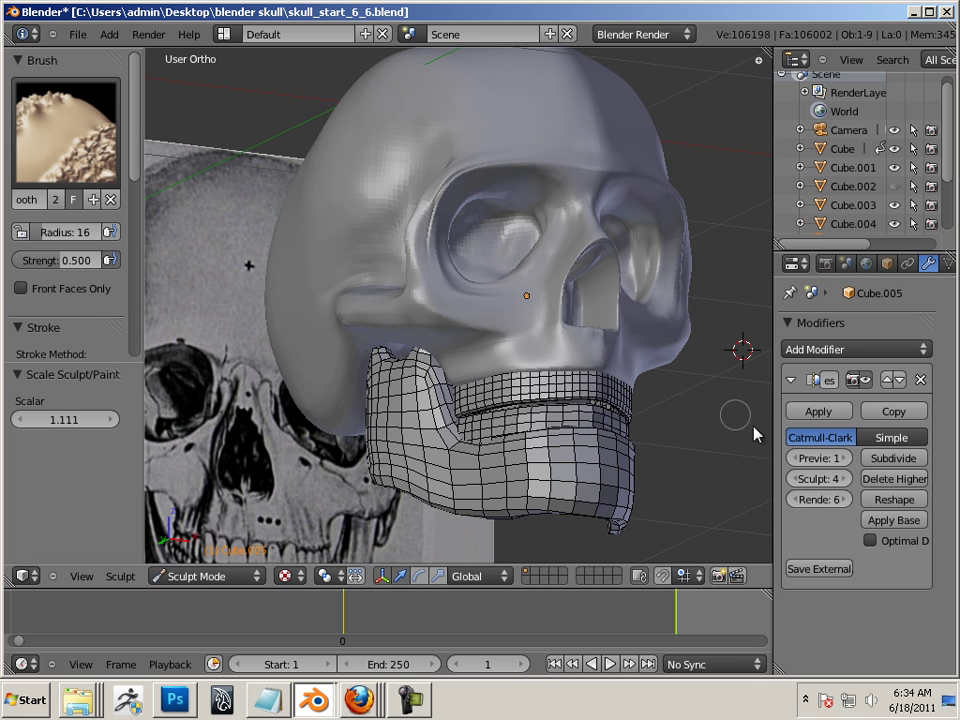
Lower the multires sculpt level to 1 and switch the skull to Edit Mode
click(793, 479)
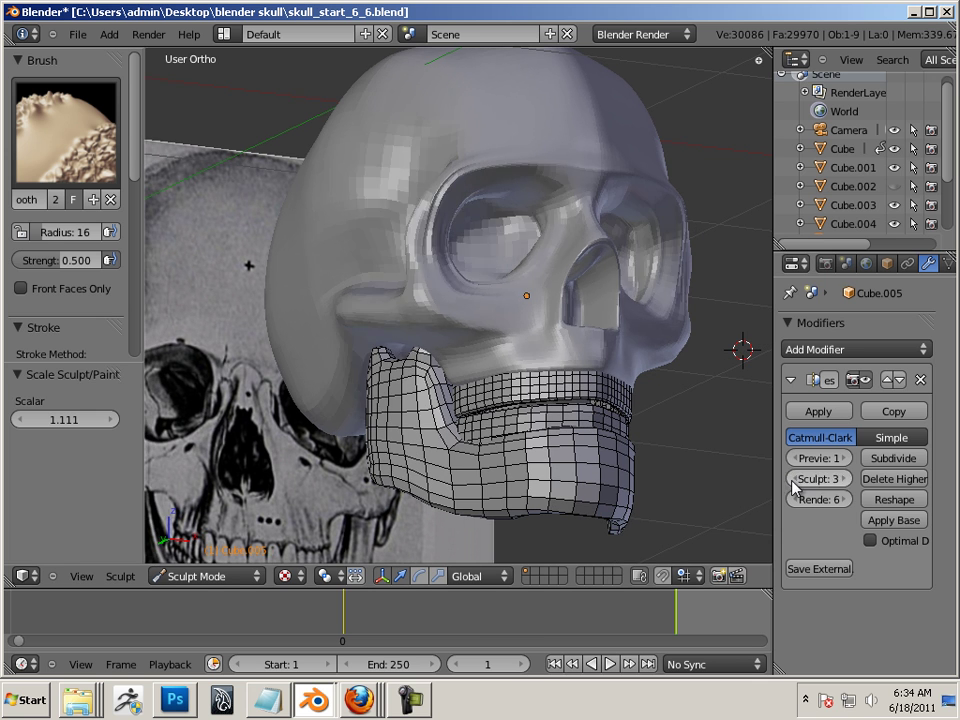
click(793, 479)
middle_drag(692, 507, 750, 482)
click(793, 479)
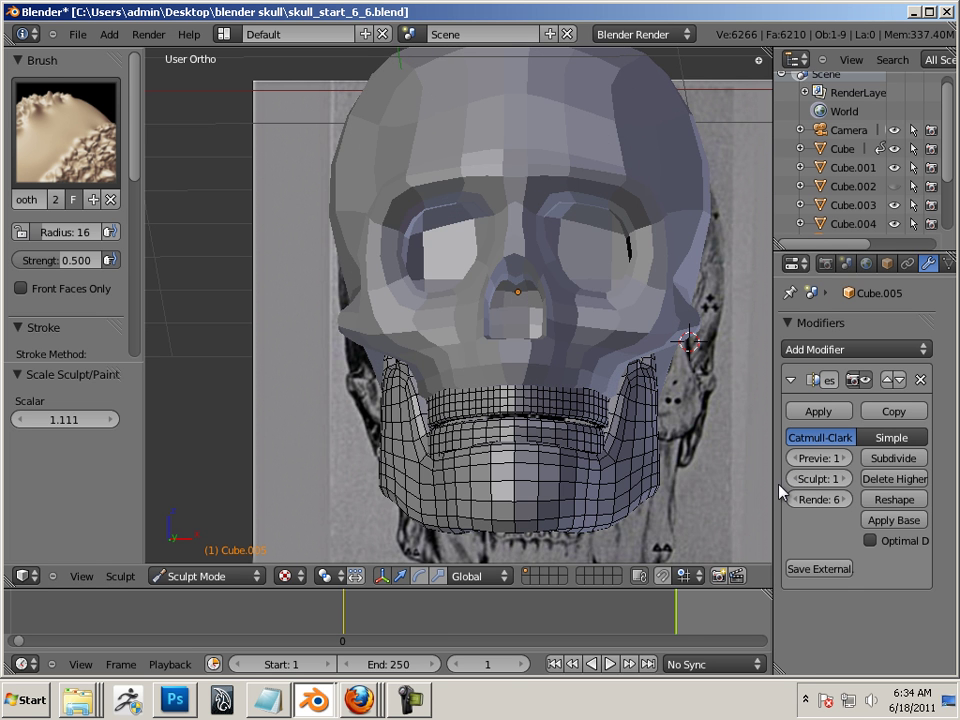
mouse_move(724, 523)
middle_down()
mouse_move(727, 495)
mouse_move(718, 510)
middle_up()
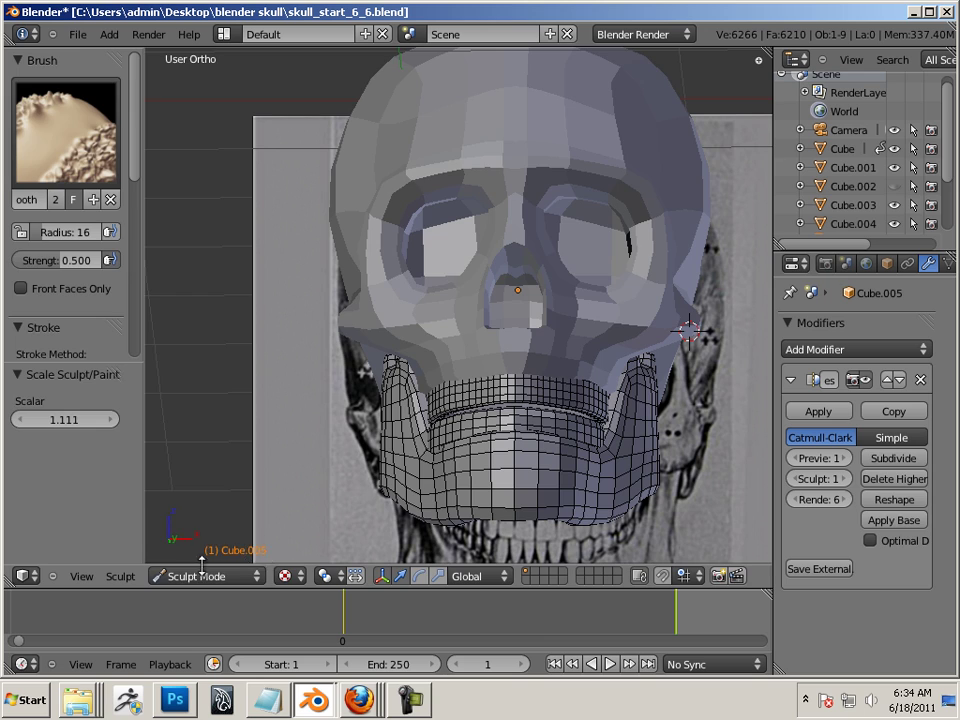
click(205, 576)
click(190, 538)
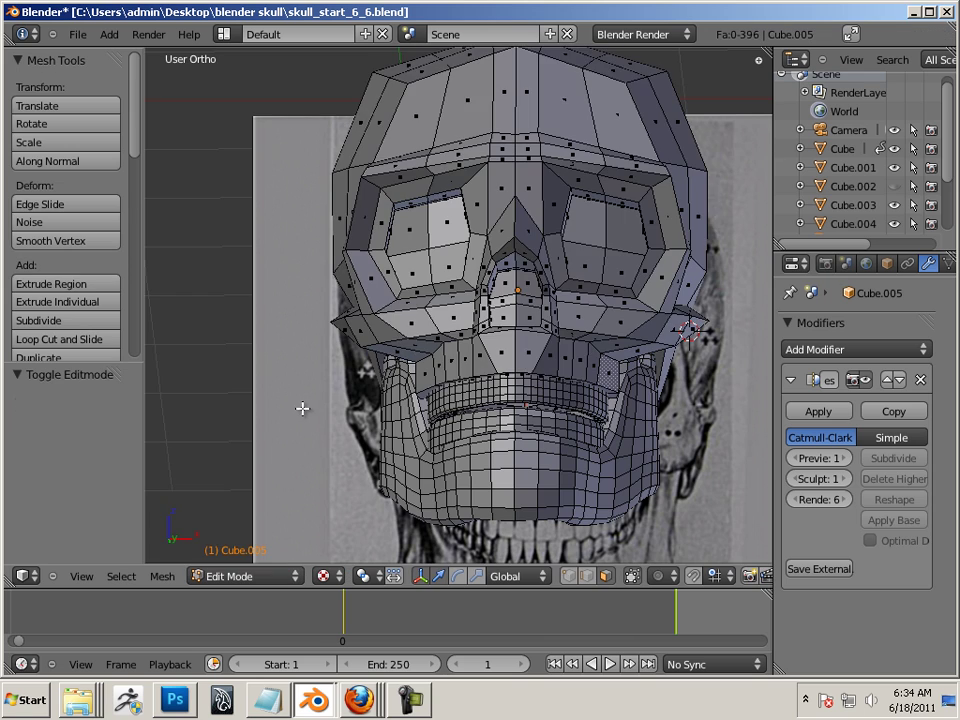
Switch to edge selection and select the four connected vertical centre edges on the back wall of the nasal cavity
scroll(334, 414, up, 2)
scroll(334, 414, up, 3)
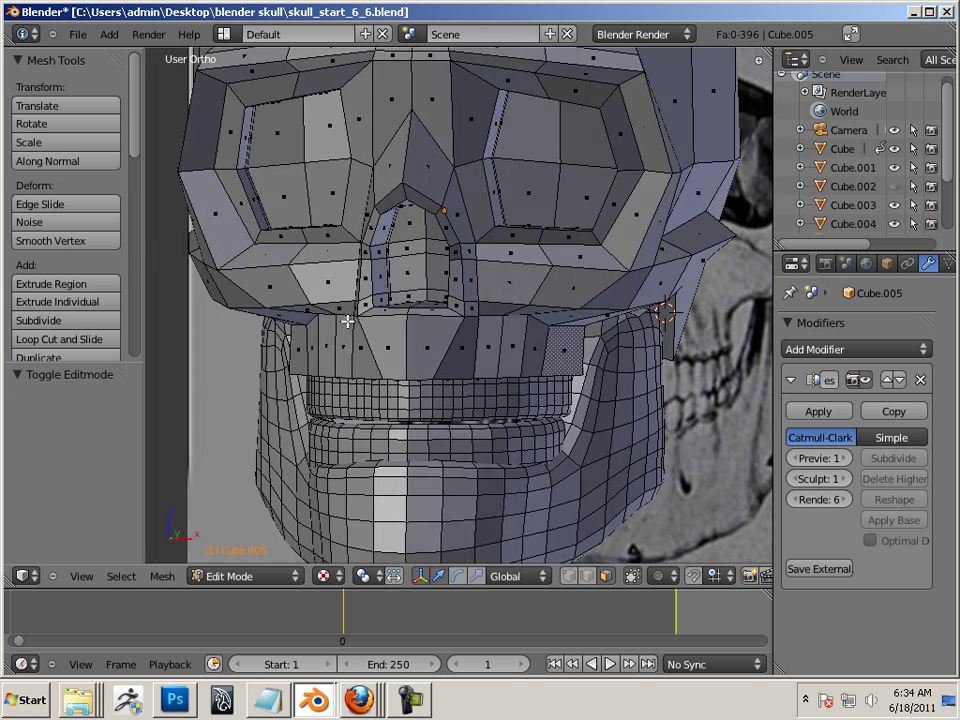
click(587, 577)
right_click(427, 271)
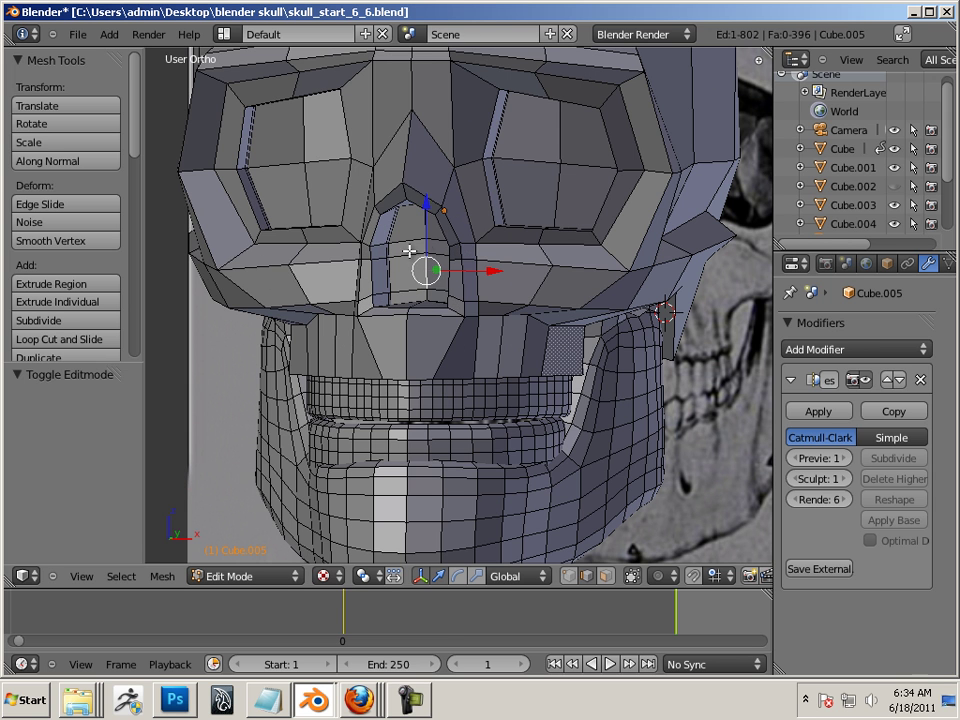
scroll(409, 251, up, 5)
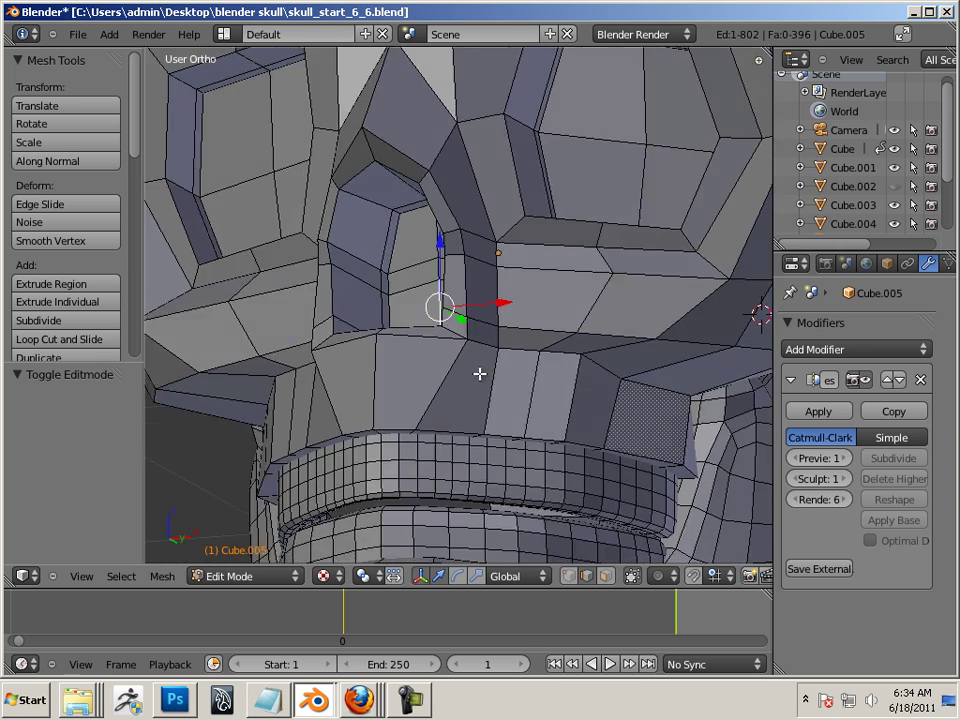
middle_drag(479, 373, 440, 371)
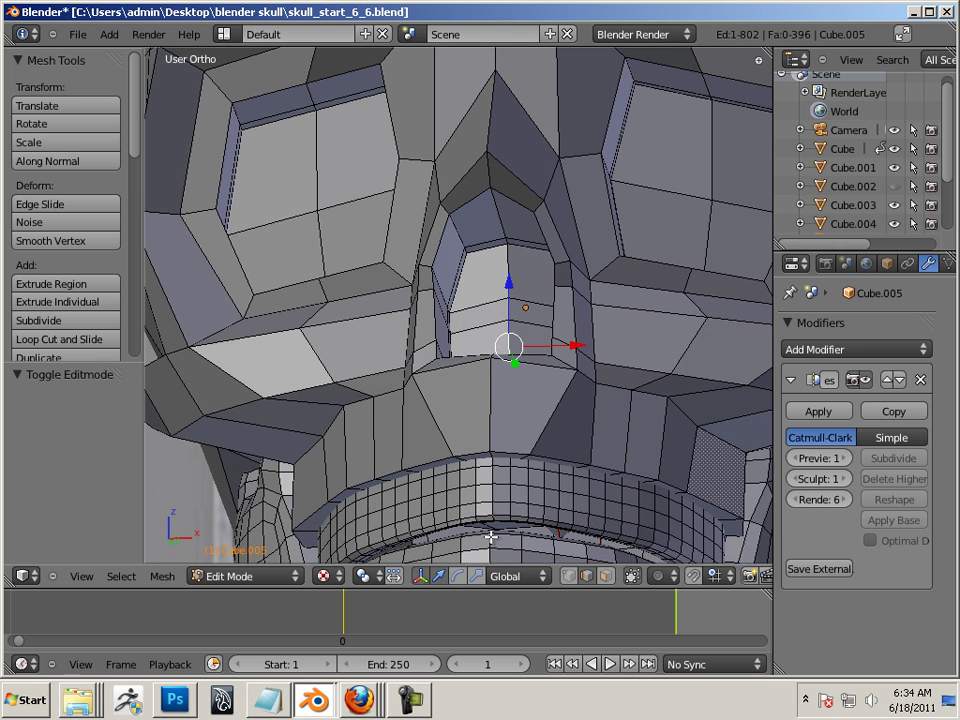
click(422, 576)
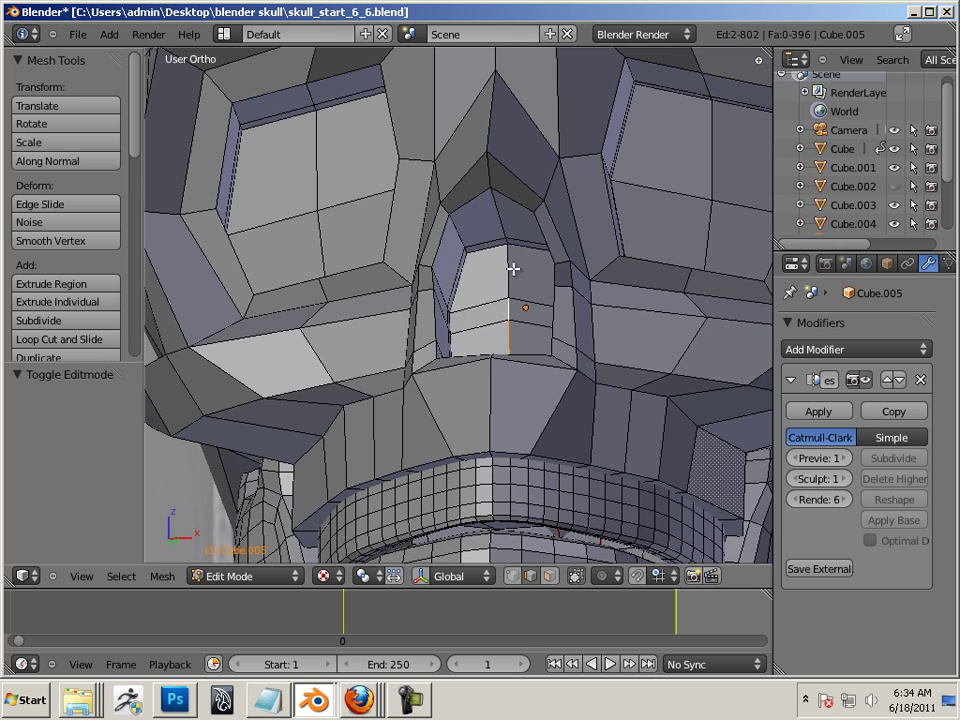
scroll(510, 268, down, 3)
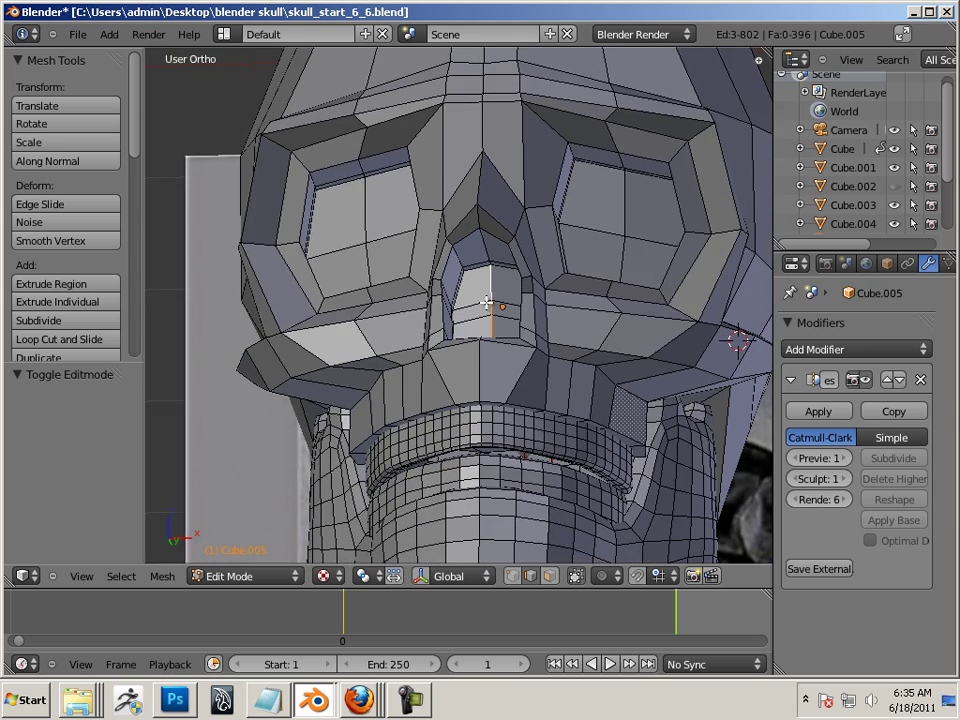
scroll(490, 310, up, 5)
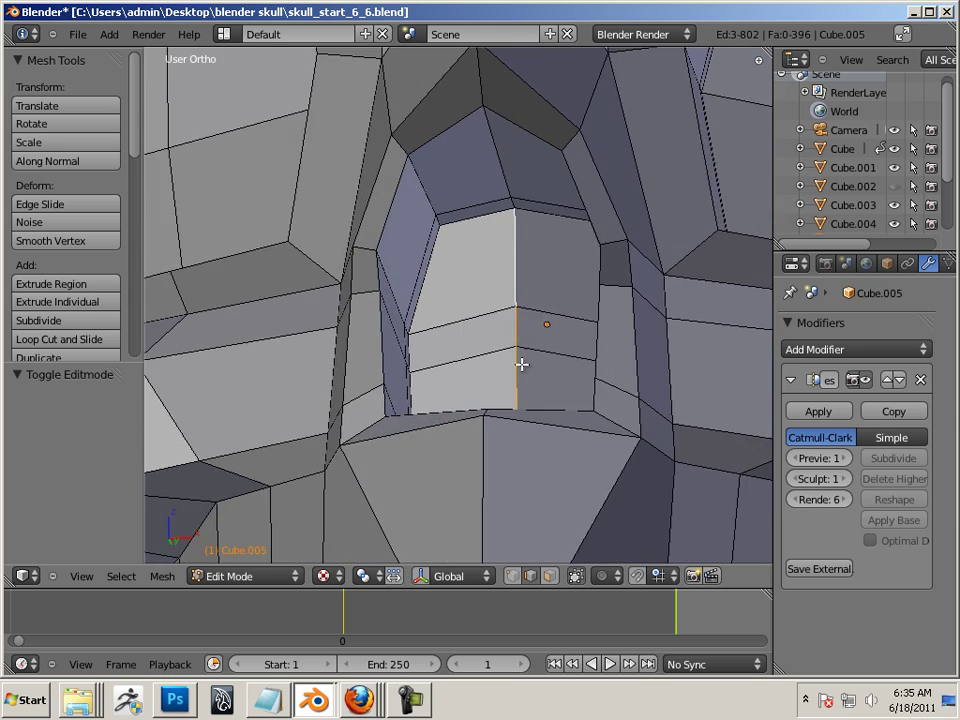
shift+middle_drag(522, 364, 547, 247)
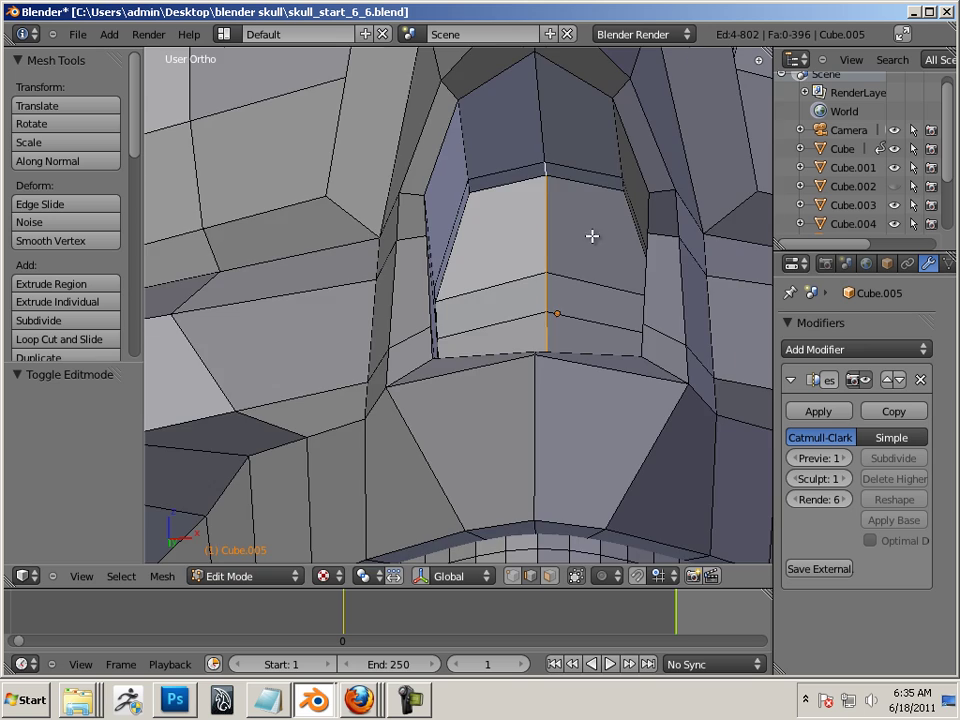
scroll(592, 236, down, 4)
middle_drag(452, 210, 549, 392)
Move the selected nasal centre edges about 0.08 forward along Y and about 0.002 down along Z
click(422, 577)
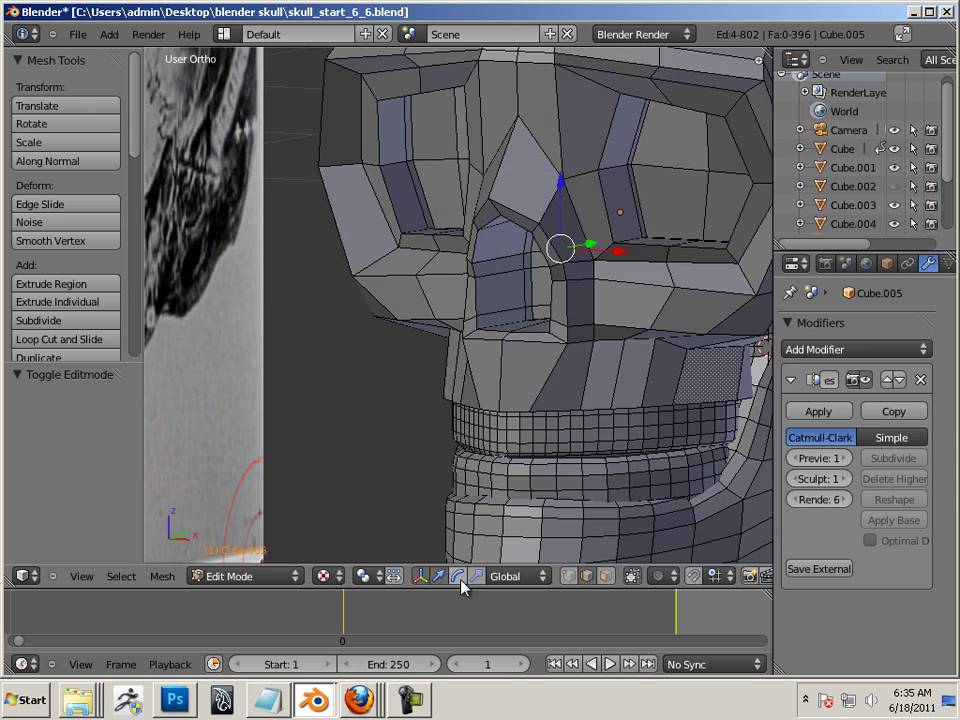
middle_drag(621, 266, 572, 254)
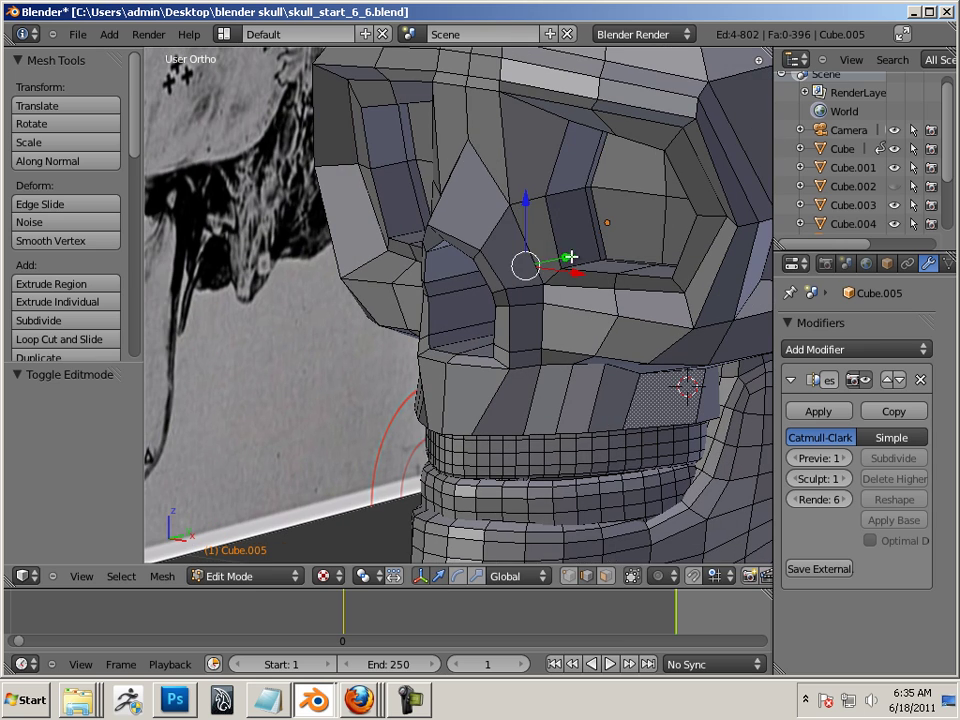
drag(572, 254, 540, 268)
middle_drag(439, 358, 532, 316)
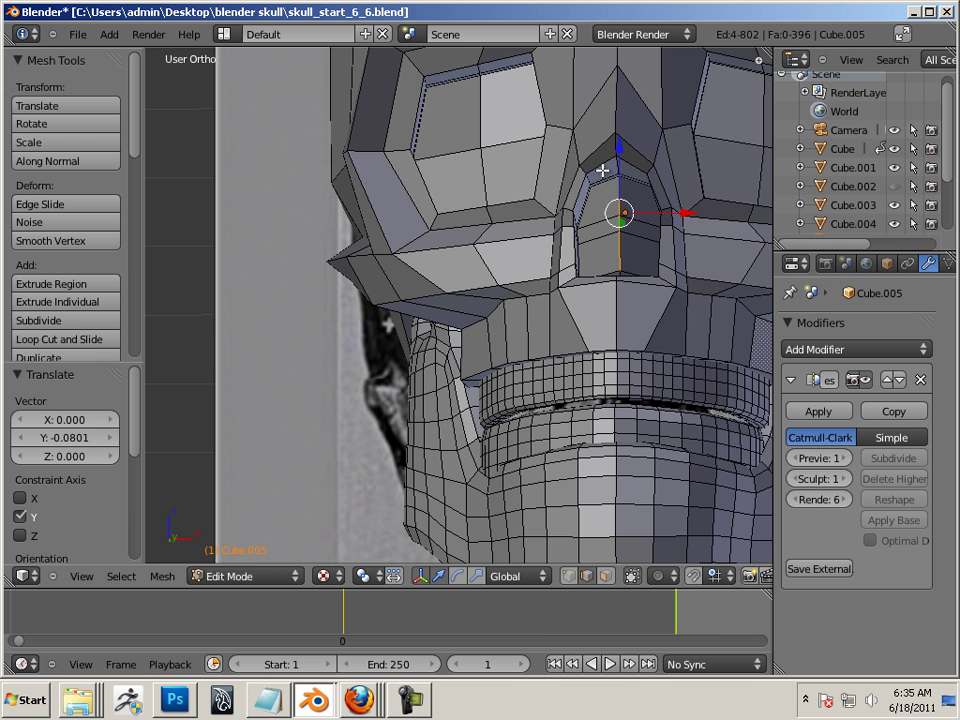
drag(621, 152, 621, 156)
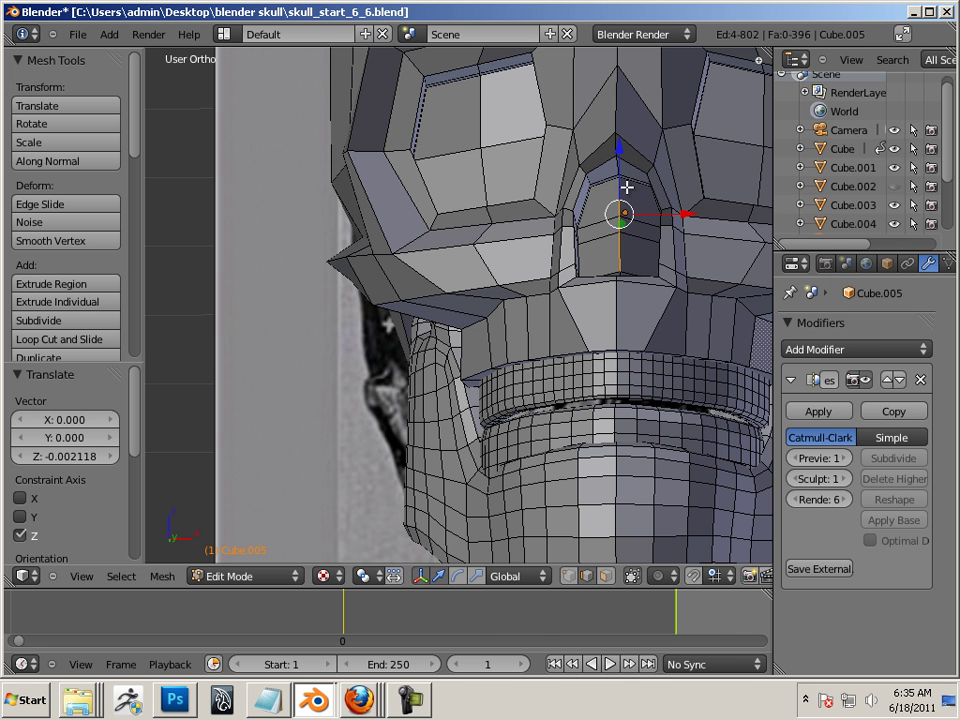
mouse_move(621, 156)
middle_down()
mouse_move(578, 226)
mouse_move(544, 229)
mouse_move(692, 360)
middle_up()
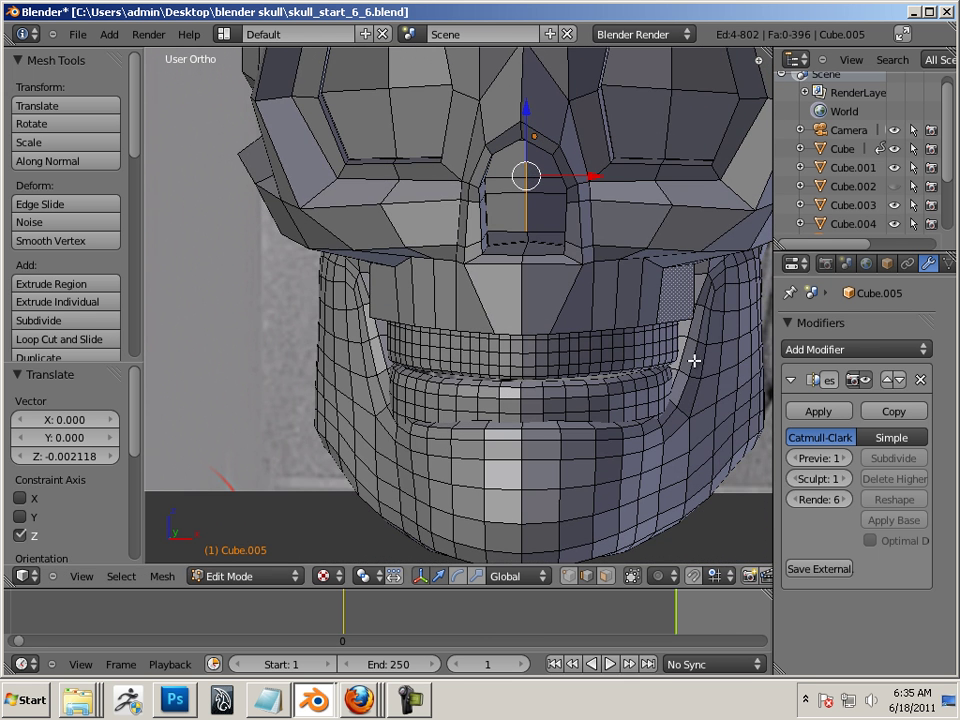
Set the multires preview level to 2 and compare the reshaped nasal cavity between Object Mode and Edit Mode
click(846, 458)
scroll(549, 420, up, 3)
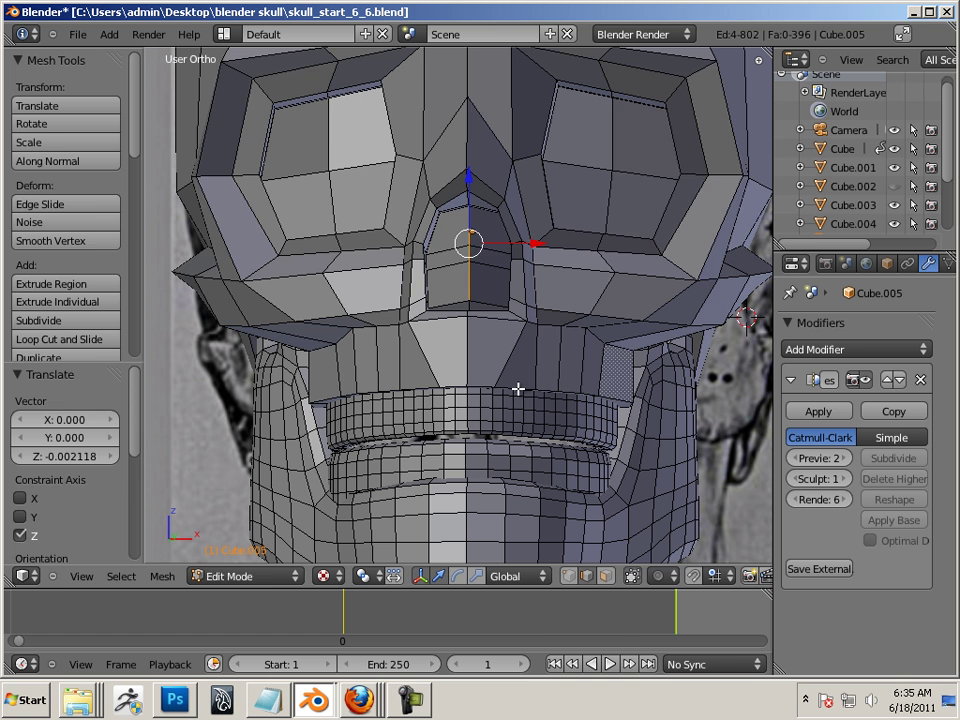
key(Tab)
key(Tab)
key(Tab)
key(Tab)
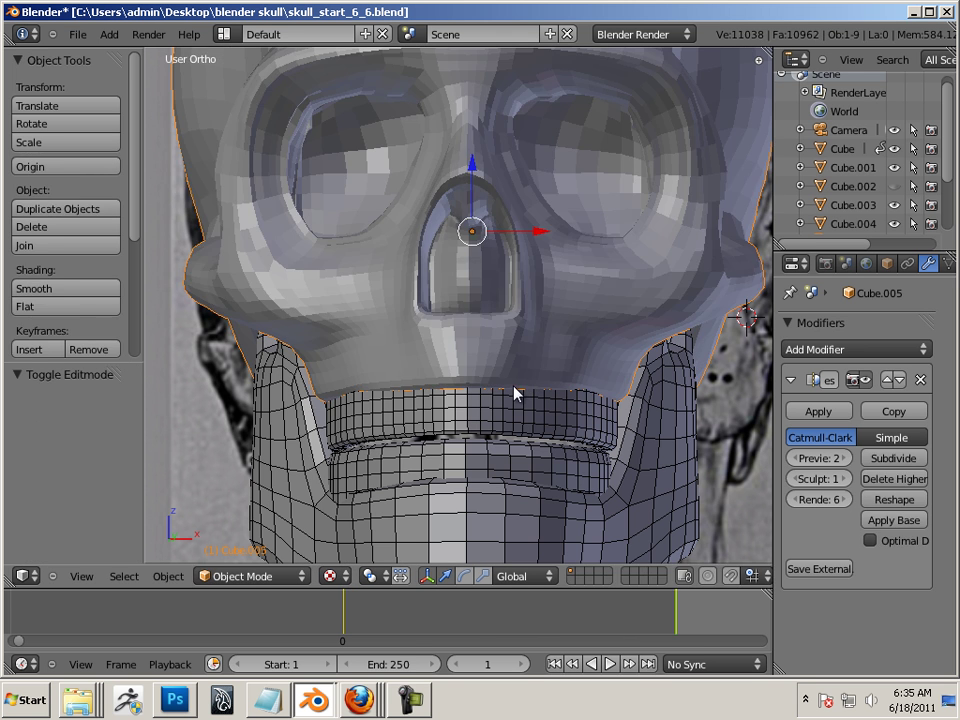
key(Tab)
key(Tab)
key(Tab)
key(Tab)
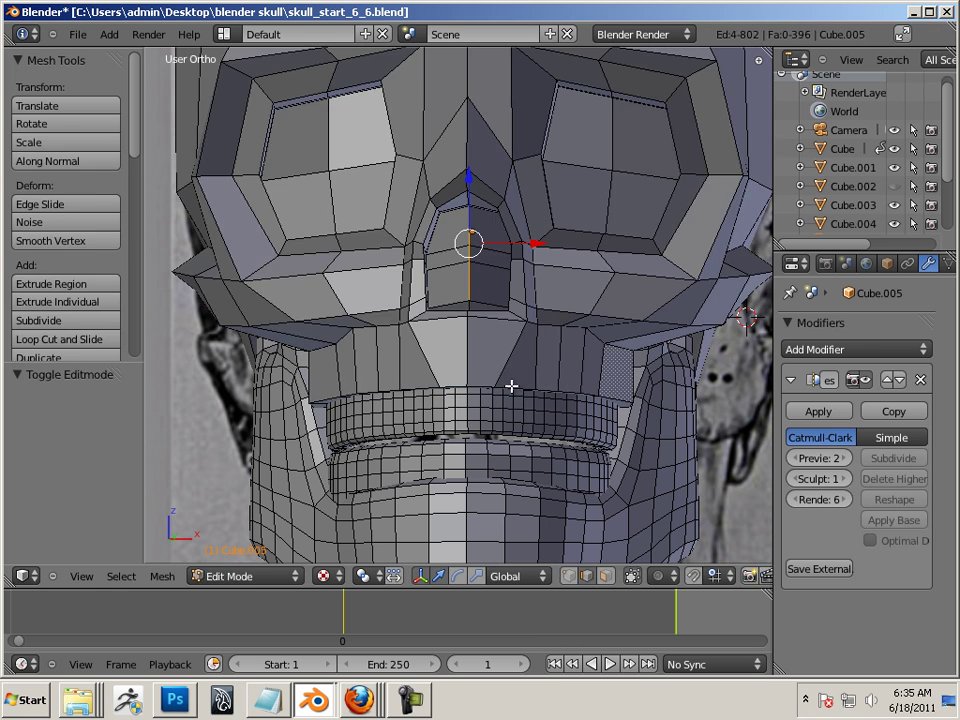
Compare the nasal cavity between Object Mode and Edit Mode, and move the selected nasal centre edges slightly down along Z
key(Tab)
key(Tab)
key(Tab)
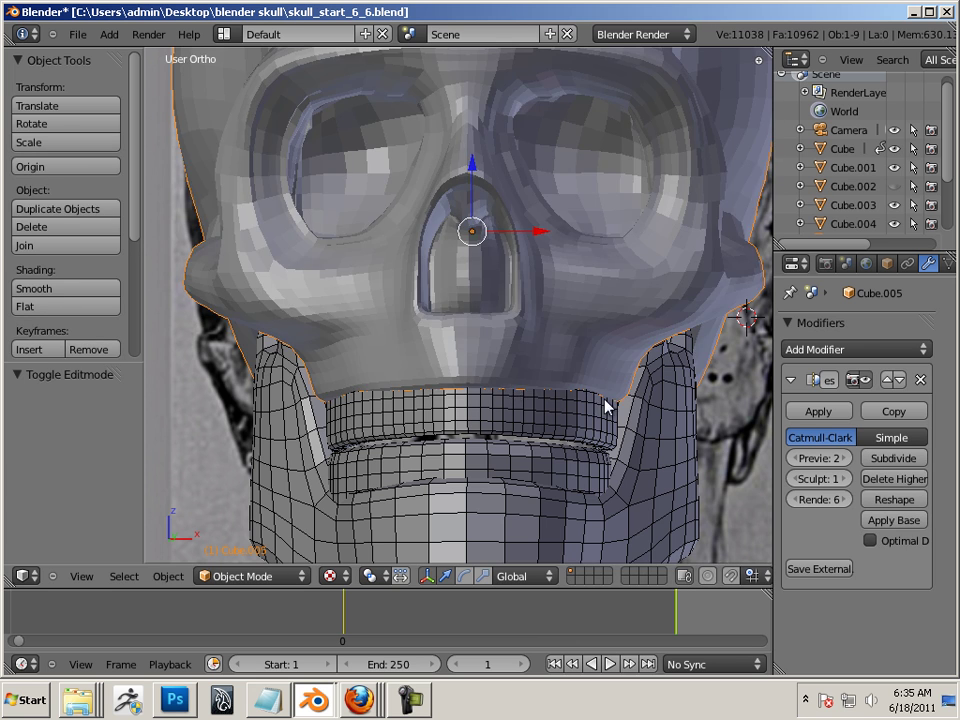
middle_drag(605, 401, 538, 394)
key(Tab)
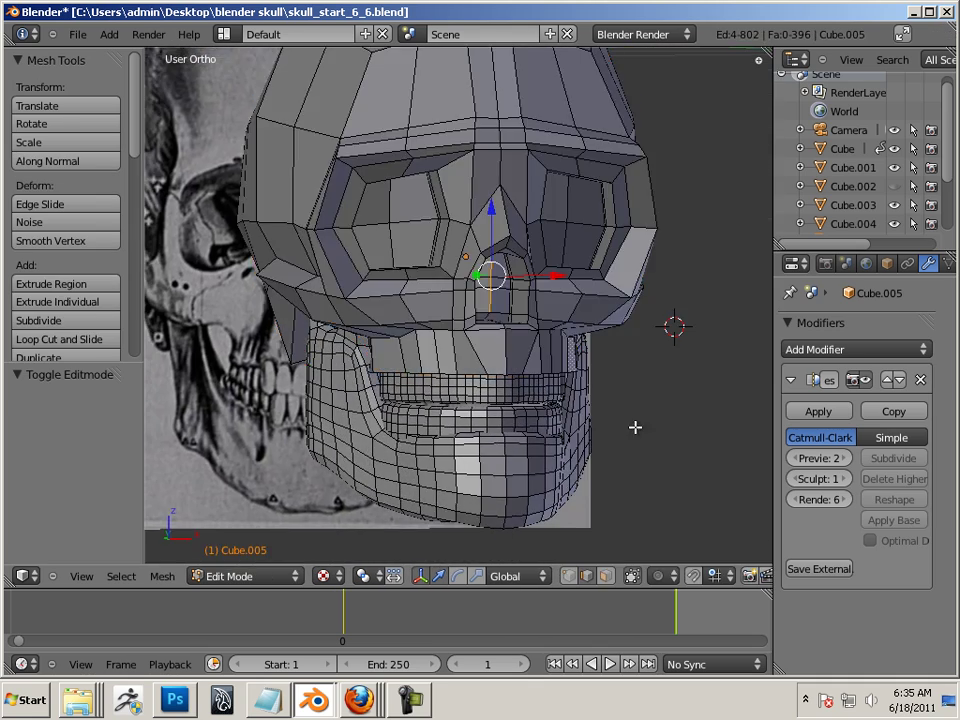
middle_drag(635, 427, 561, 418)
scroll(624, 454, up, 5)
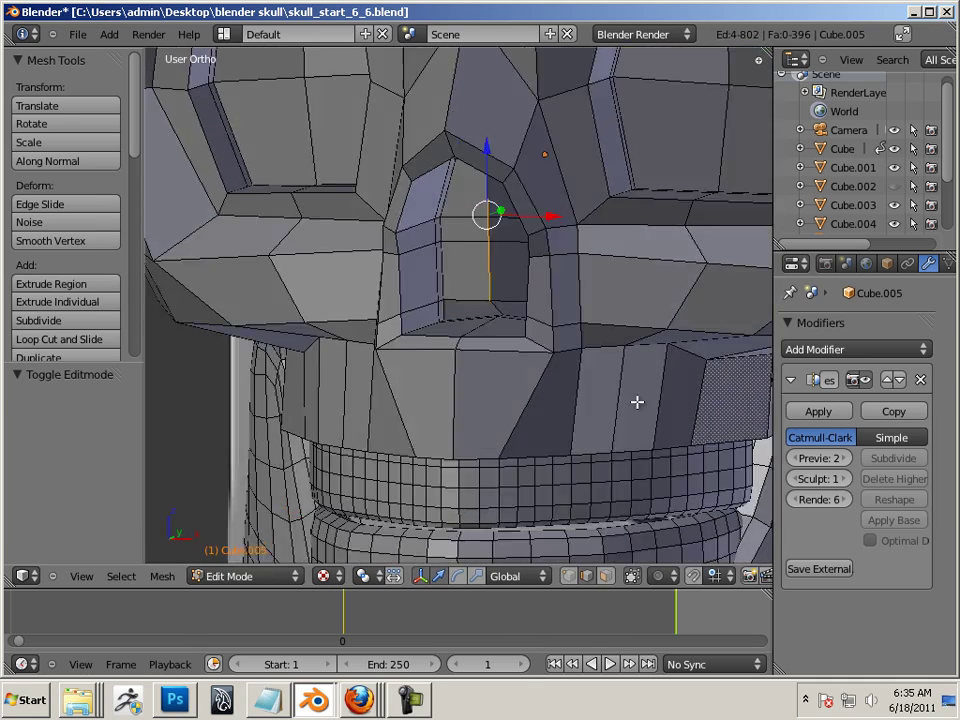
middle_drag(637, 402, 642, 393)
key(g)
key(z)
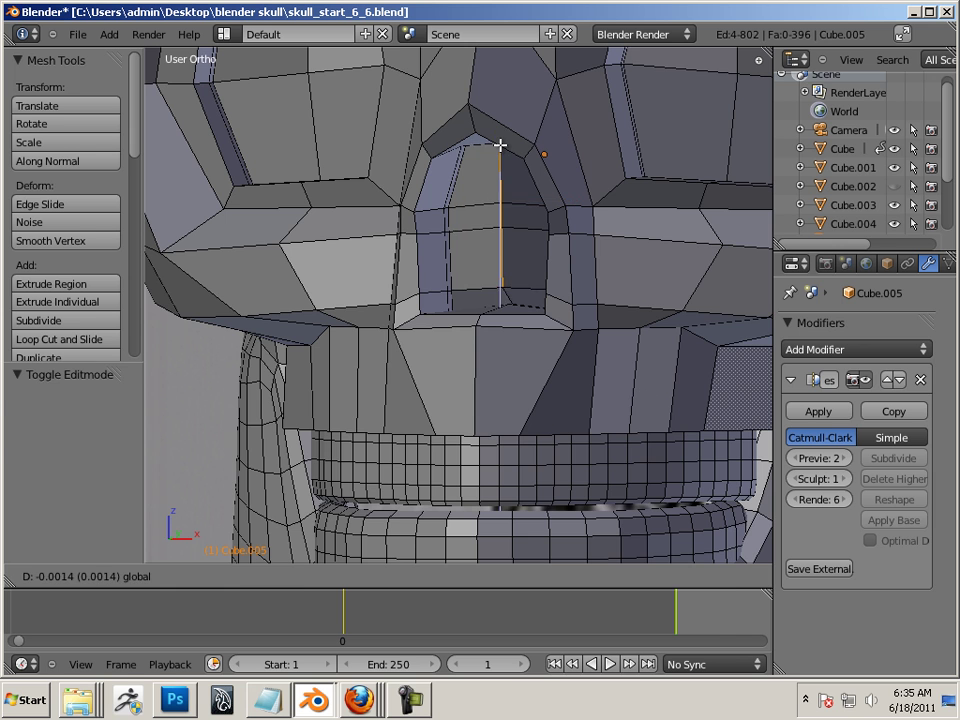
click(497, 152)
Move the selected nasal centre edges along the Y axis and return the skull to Object Mode to inspect the cavity
middle_drag(531, 210, 521, 322)
key(g)
key(y)
click(350, 258)
key(Tab)
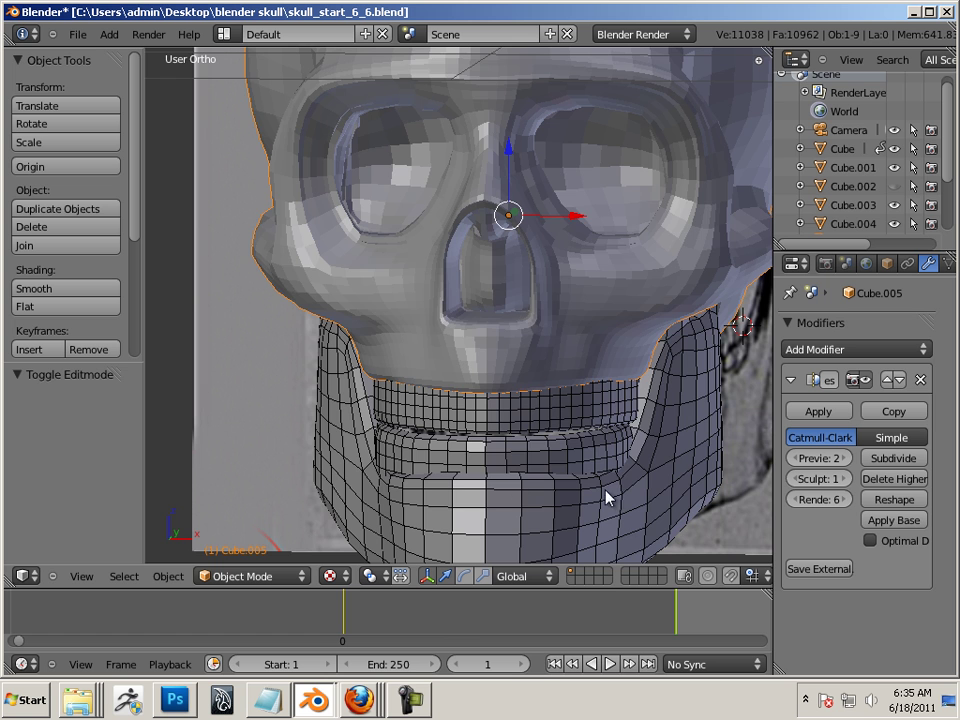
middle_drag(190, 410, 162, 302)
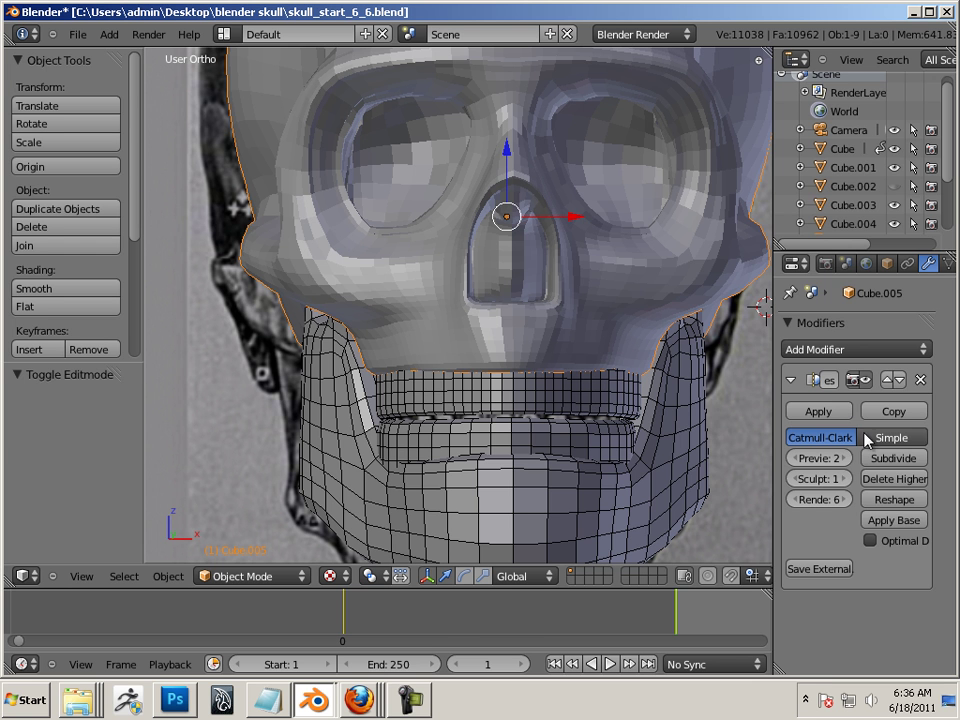
Raise the multires sculpt level to 3 and switch the skull to Sculpt Mode
click(847, 479)
click(847, 479)
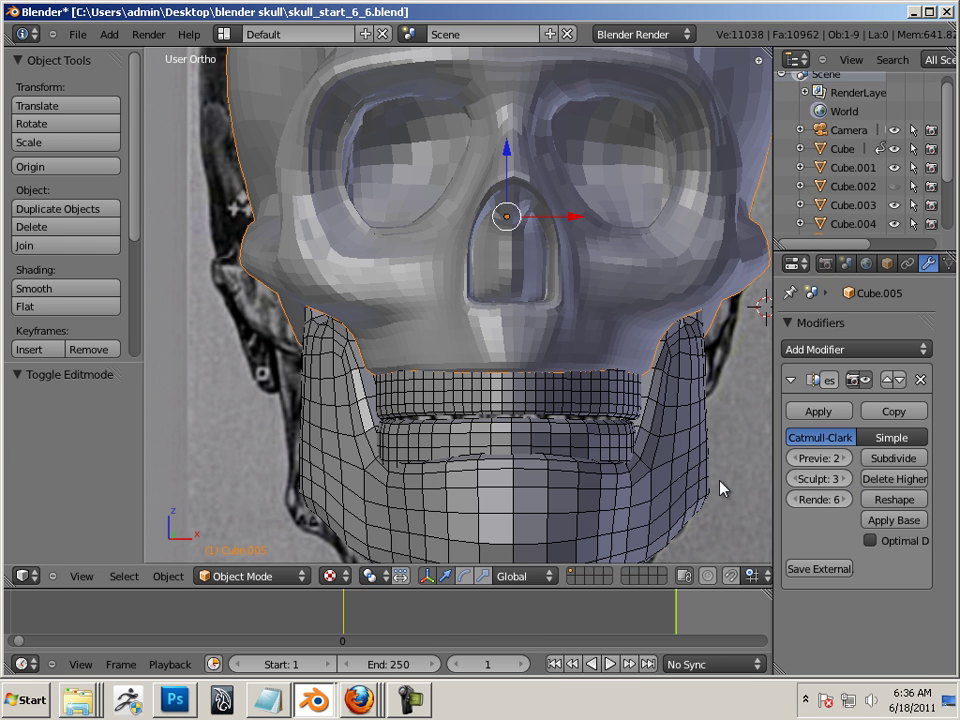
click(255, 576)
click(266, 517)
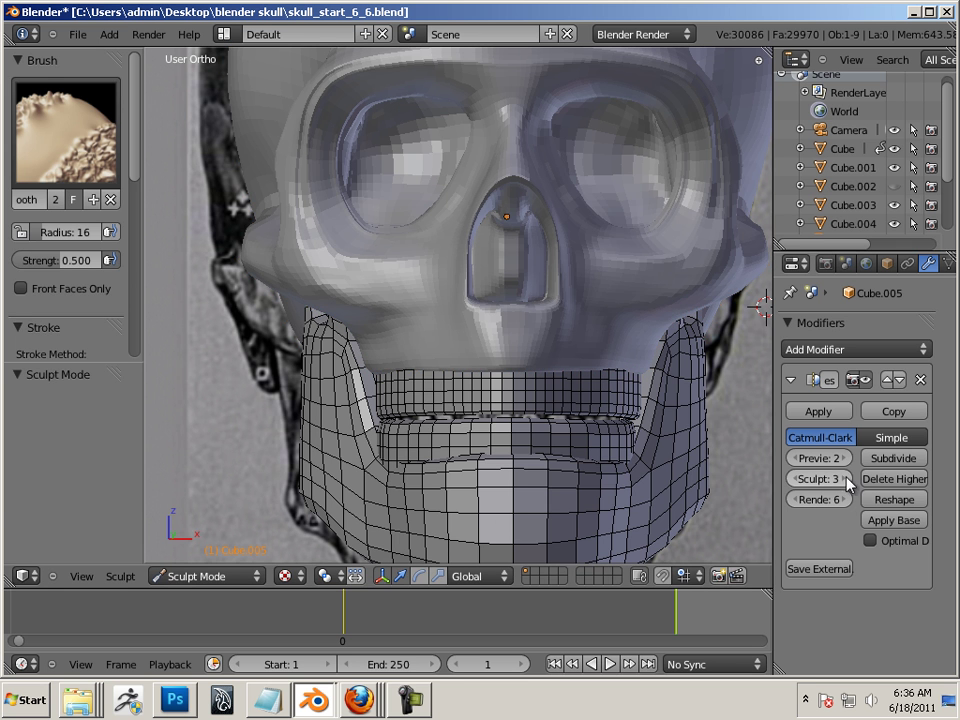
Choose the Draw brush in Subtract mode and carve the nasal cavity deeper on both sides of the septum
click(84, 116)
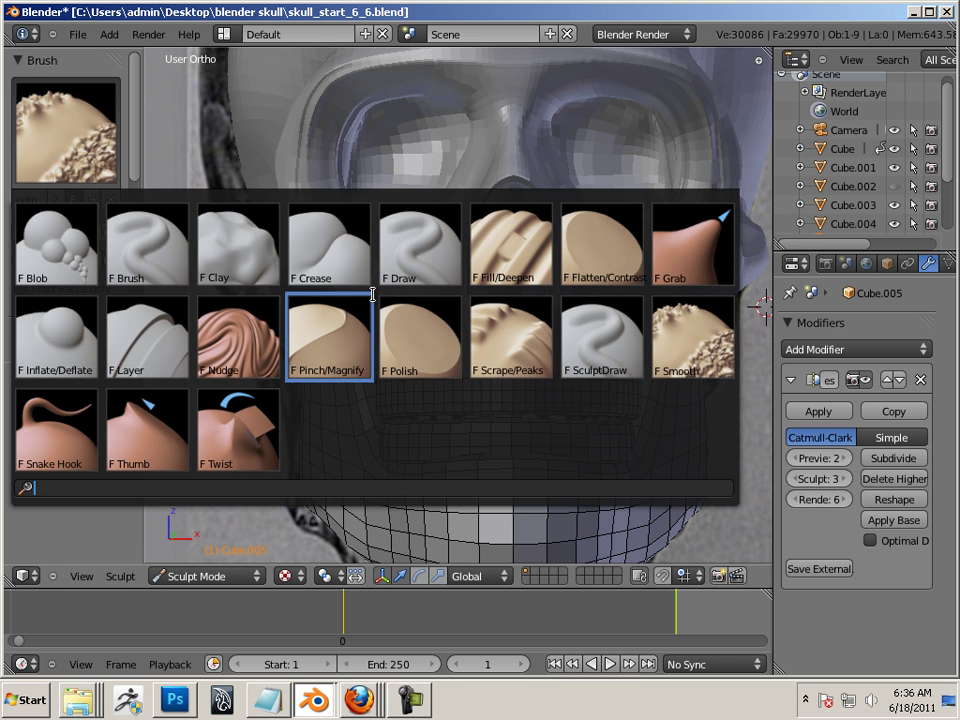
click(426, 272)
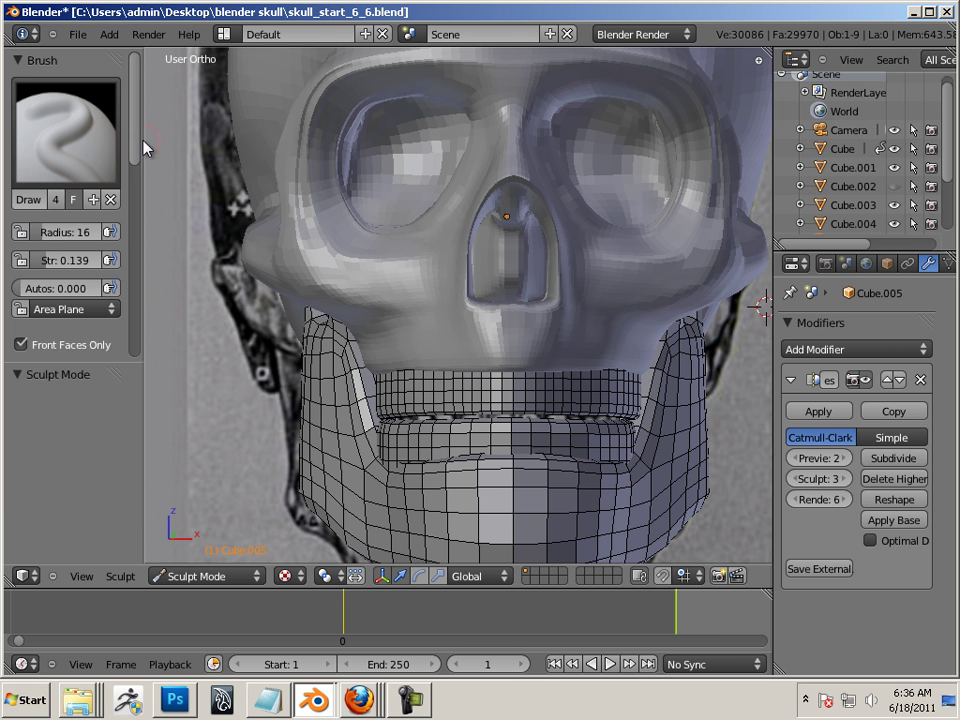
scroll(134, 165, down, 5)
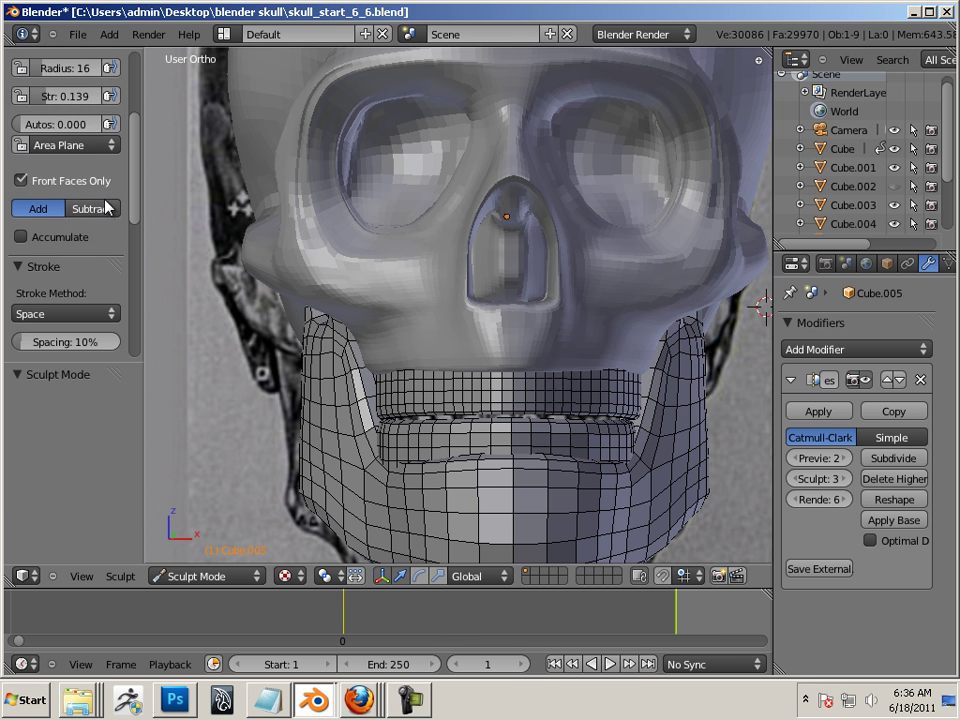
click(107, 207)
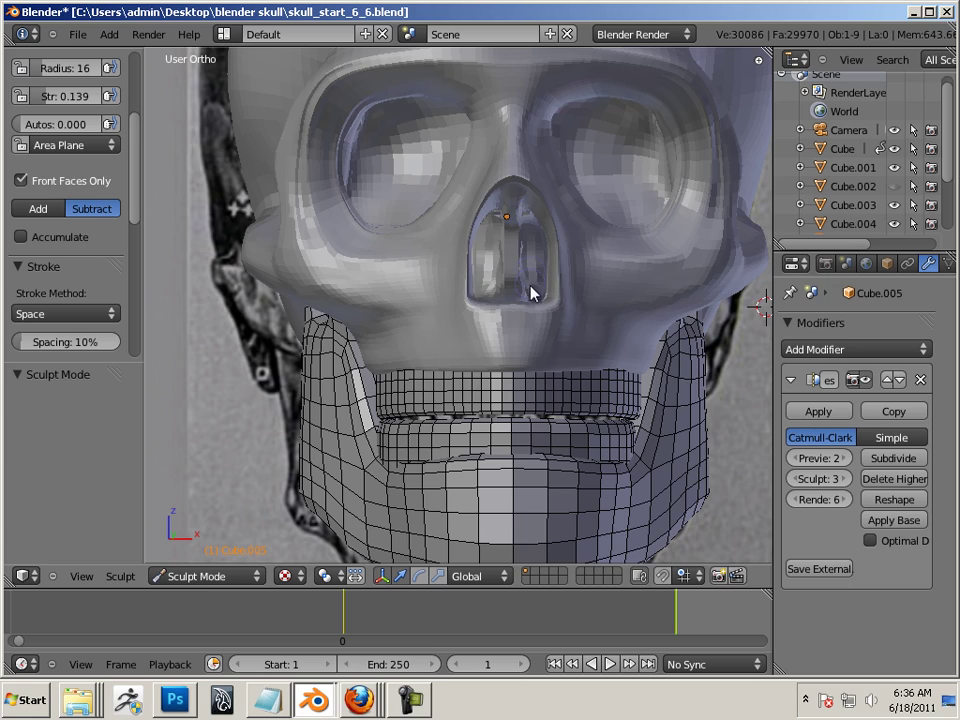
Set the Draw brush to Add and build up the septum from the cavity's back wall, floor and roof
middle_drag(180, 441, 241, 478)
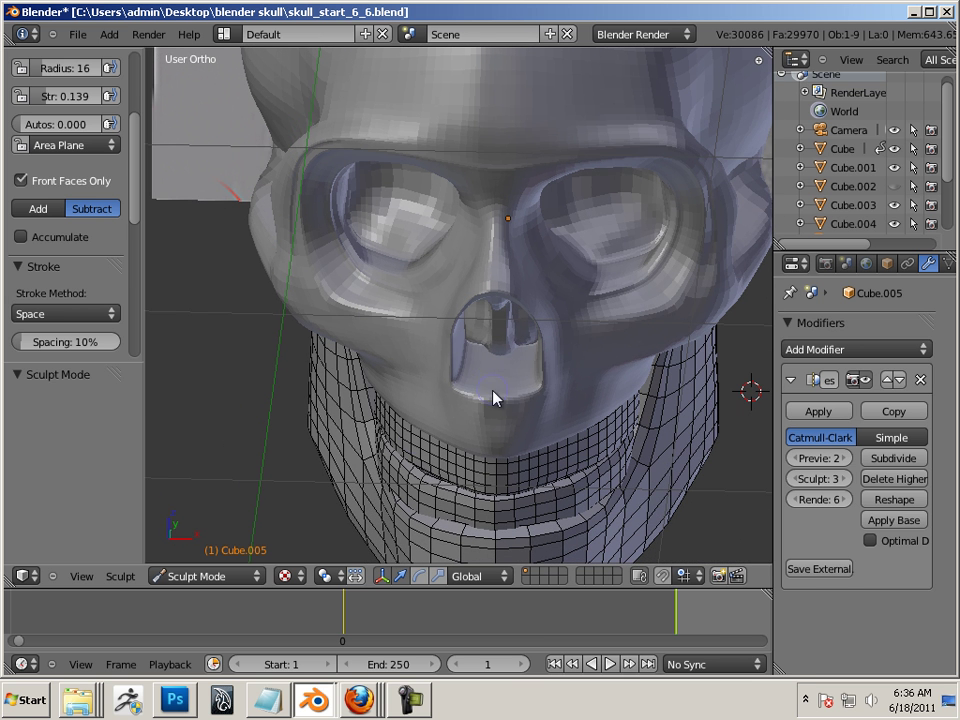
click(38, 210)
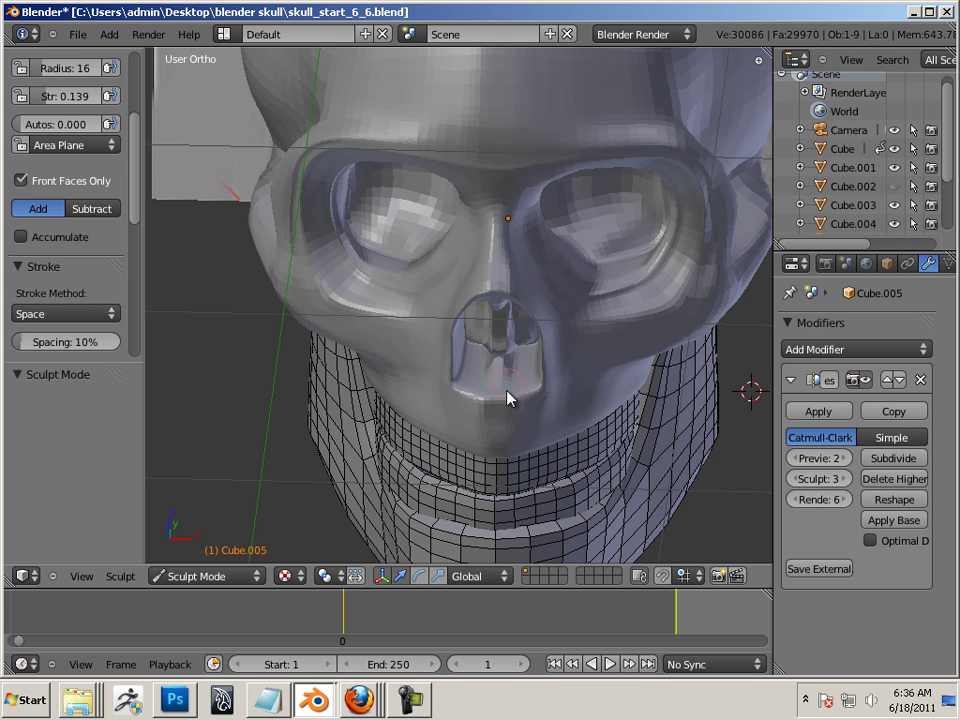
key(KP_1)
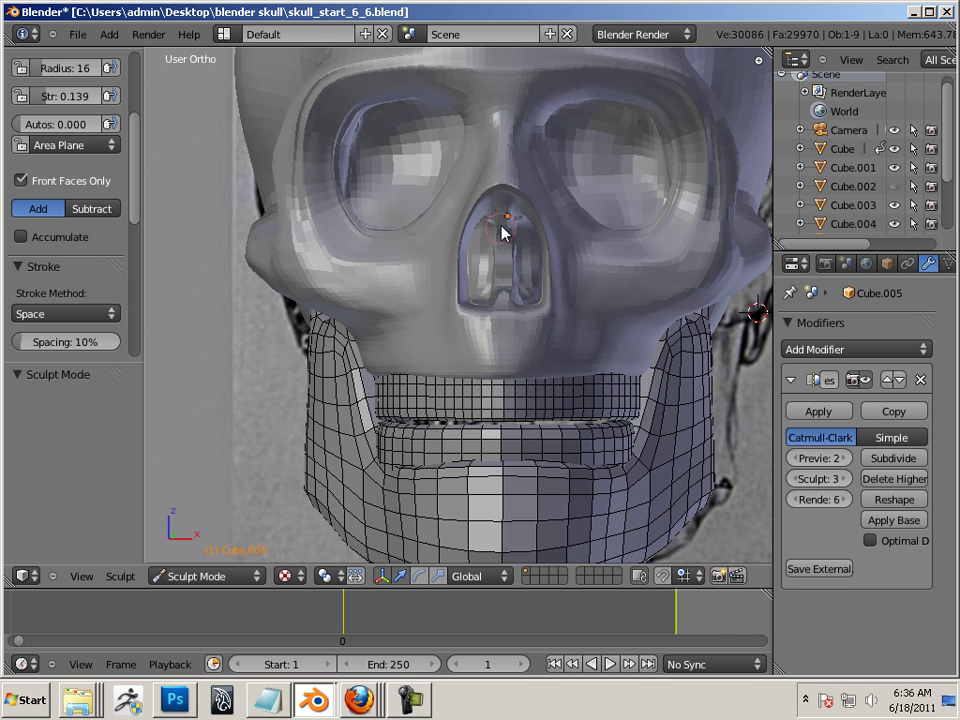
middle_drag(175, 473, 184, 523)
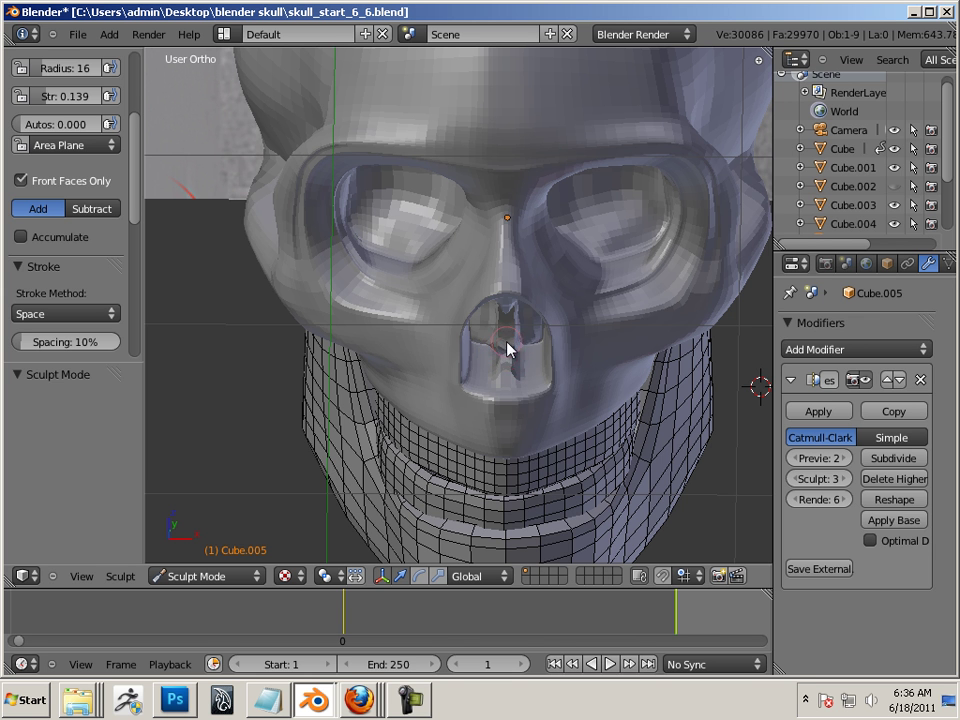
middle_drag(371, 389, 590, 284)
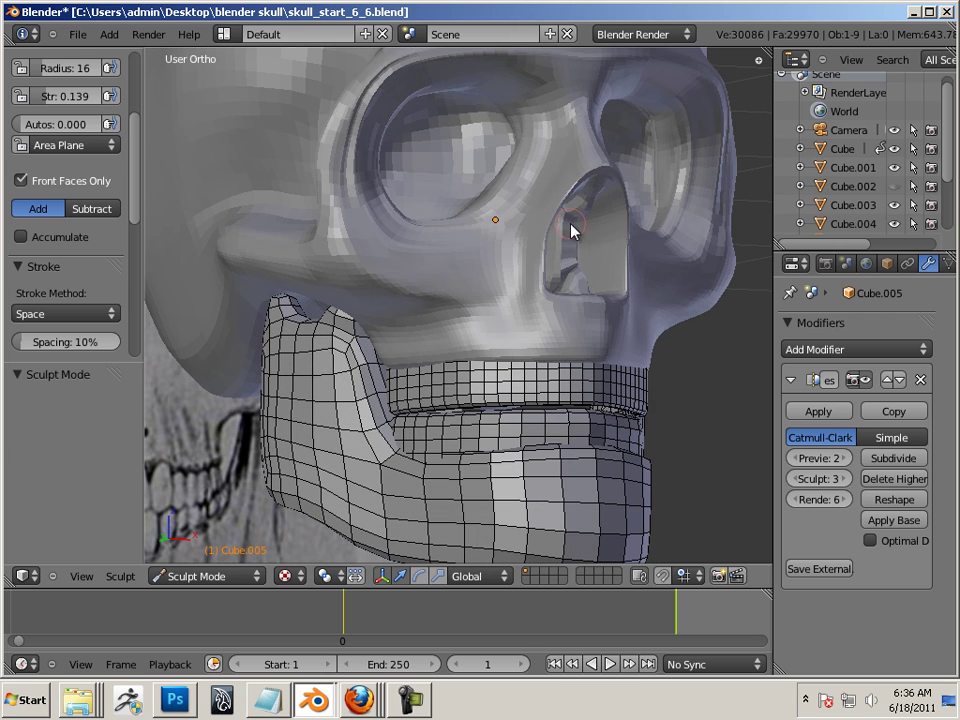
mouse_move(677, 364)
middle_down()
mouse_move(699, 467)
mouse_move(675, 467)
mouse_move(640, 430)
middle_up()
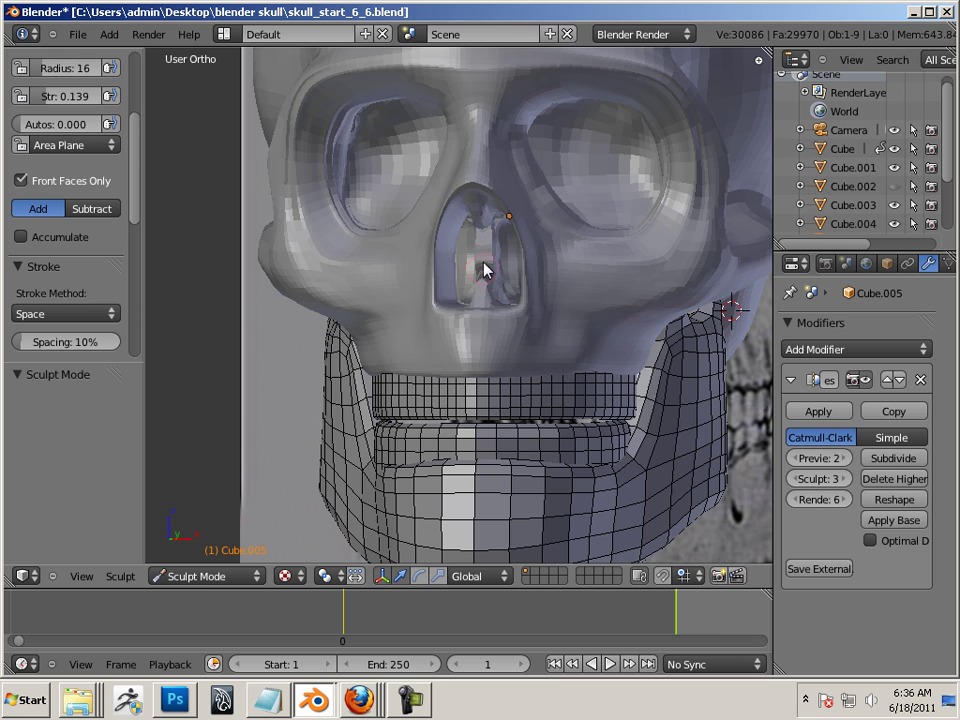
middle_drag(568, 386, 630, 462)
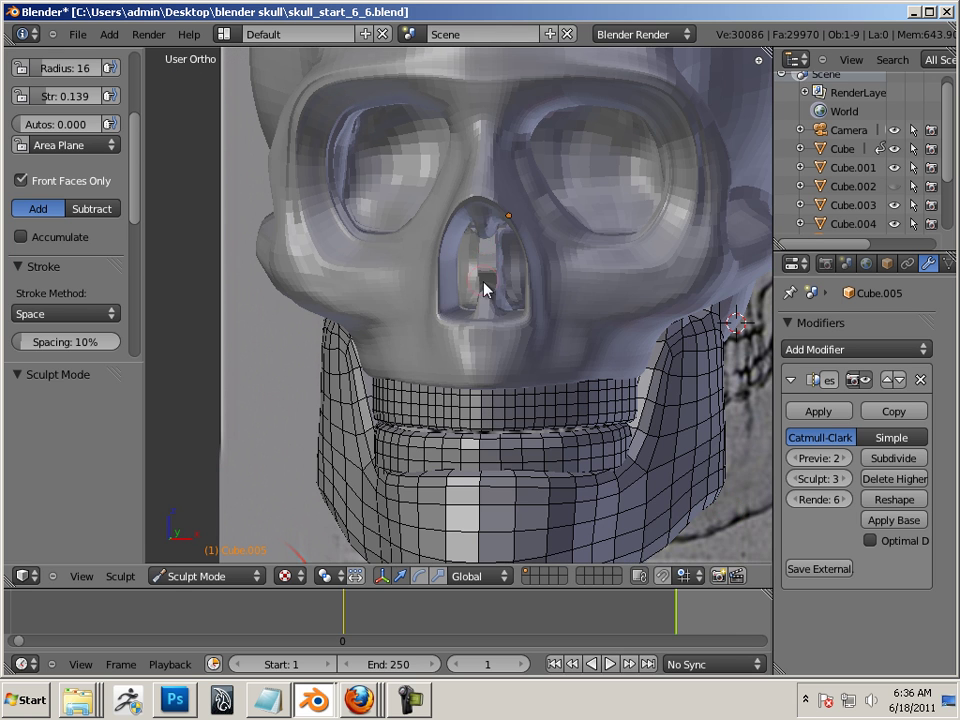
drag(482, 296, 443, 276)
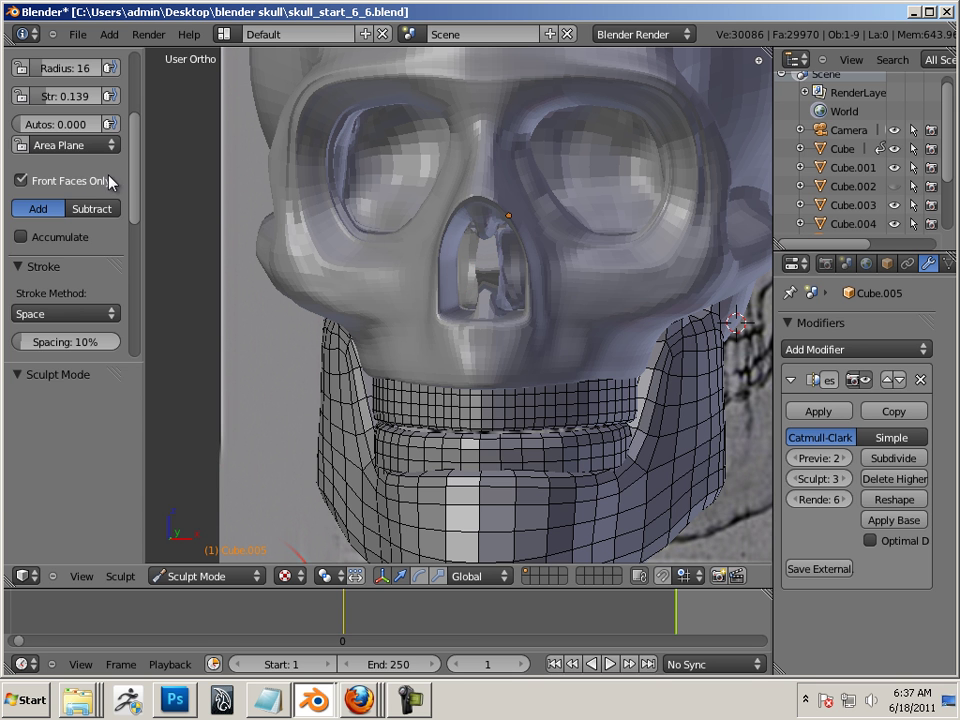
Switch to the Smooth brush and even out the septum and the rough surfaces beside it
scroll(90, 110, up, 5)
click(79, 124)
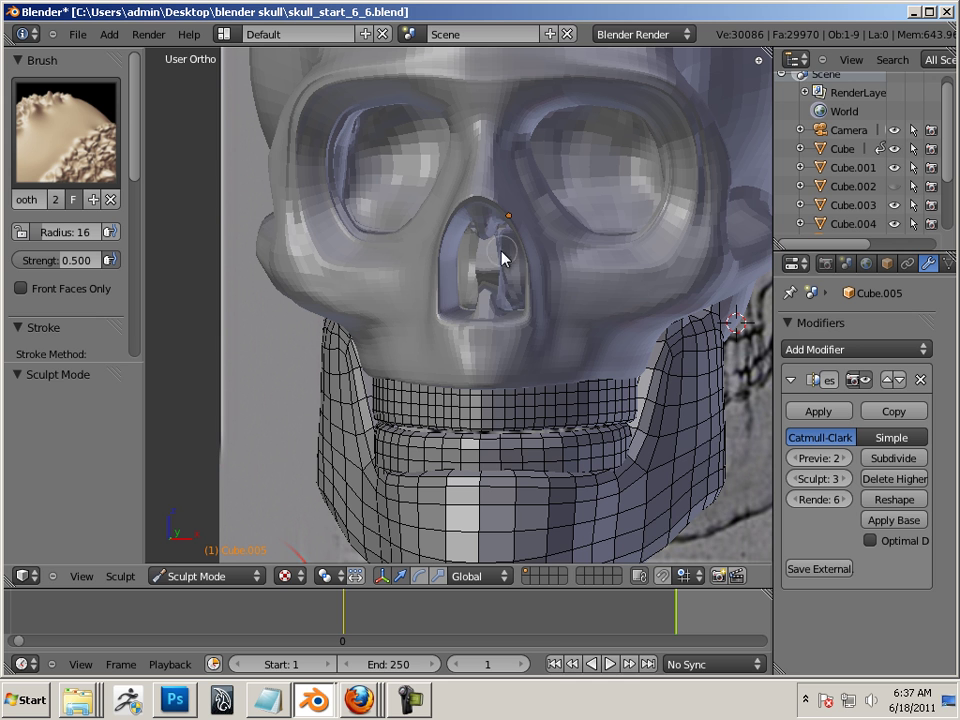
mouse_move(502, 258)
mouse_down()
mouse_move(492, 229)
mouse_move(483, 300)
mouse_move(497, 293)
mouse_move(486, 277)
mouse_move(491, 241)
mouse_move(473, 300)
mouse_up()
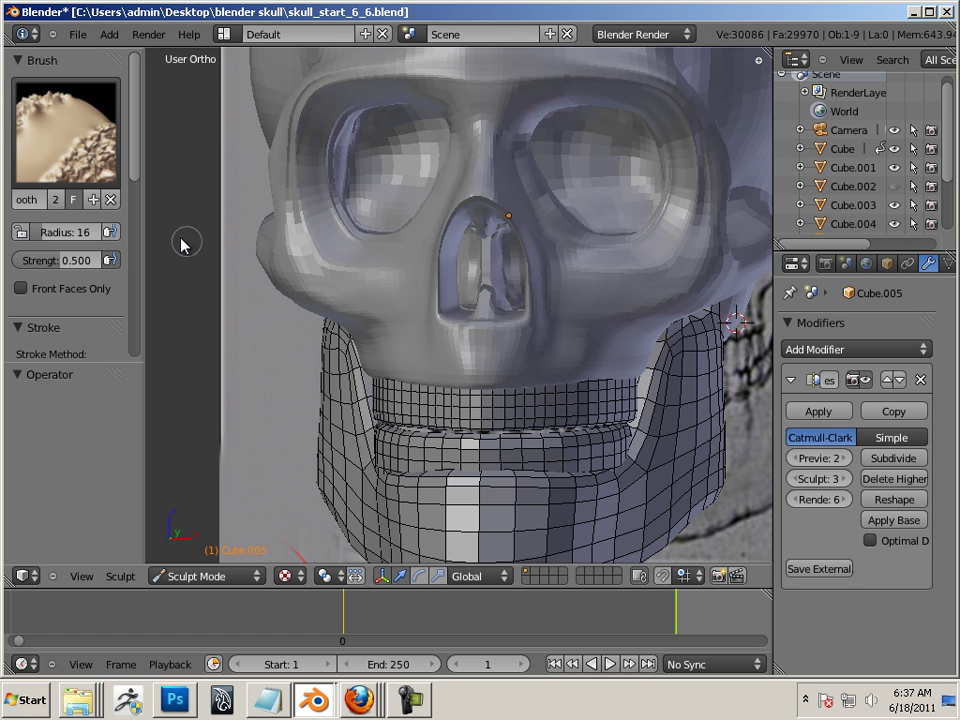
Set the Smooth brush strength to 0.283 and smooth the lower part of the septum
mouse_move(21, 264)
mouse_down()
mouse_move(14, 260)
mouse_move(24, 262)
mouse_up()
click(14, 260)
key(Return)
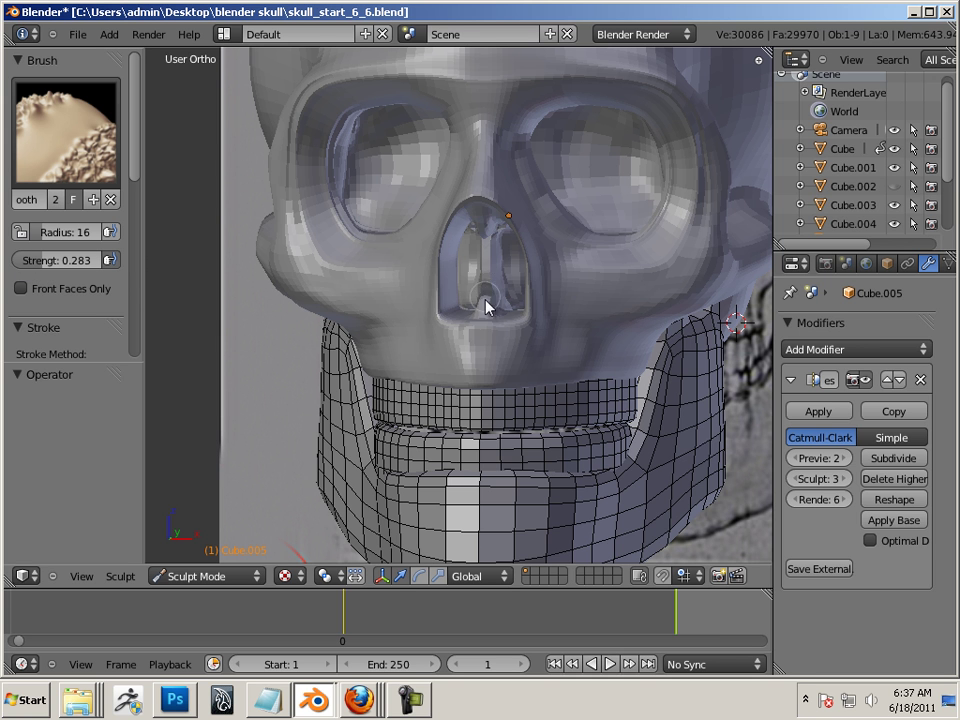
drag(485, 314, 493, 290)
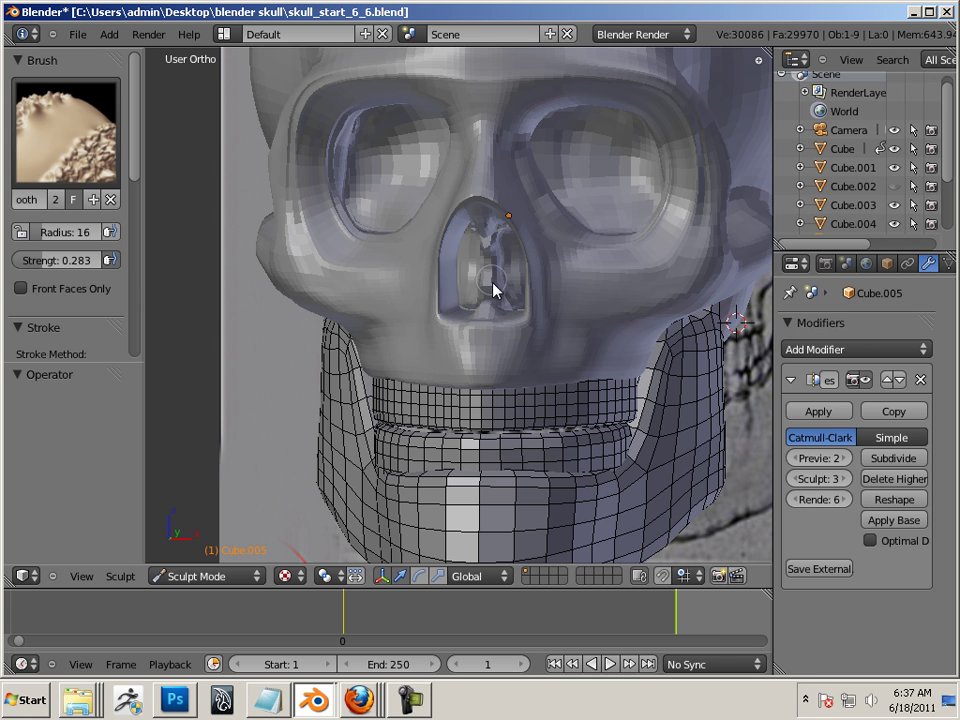
Smooth the septum, inner walls and floor of the nasal cavity from several side and upper angles
middle_drag(521, 358, 418, 268)
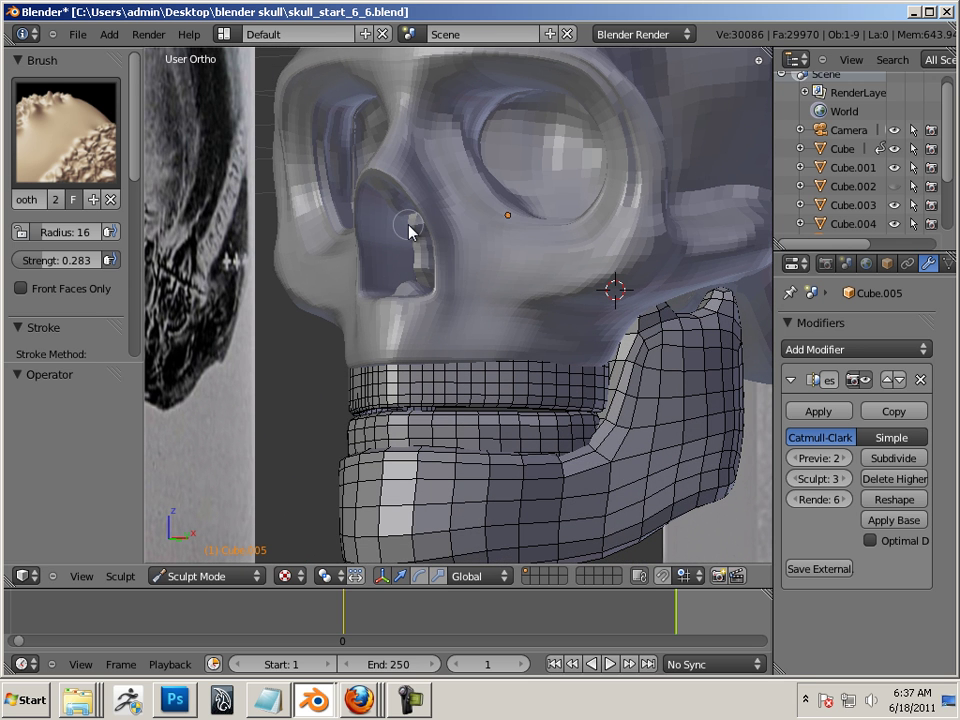
drag(410, 230, 405, 287)
middle_drag(312, 372, 412, 403)
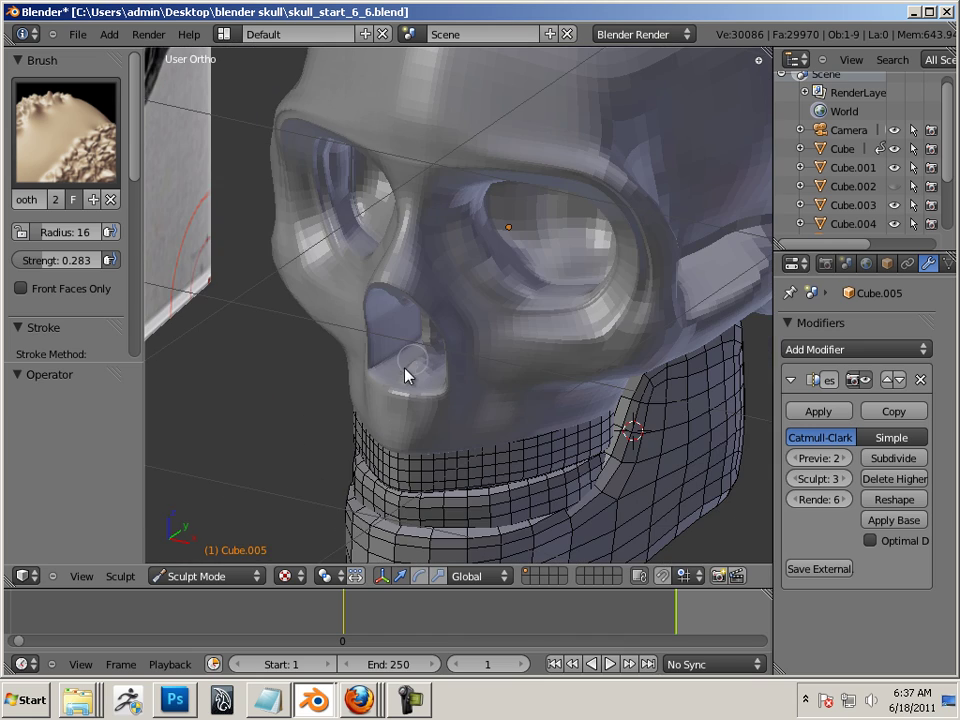
middle_drag(420, 358, 545, 365)
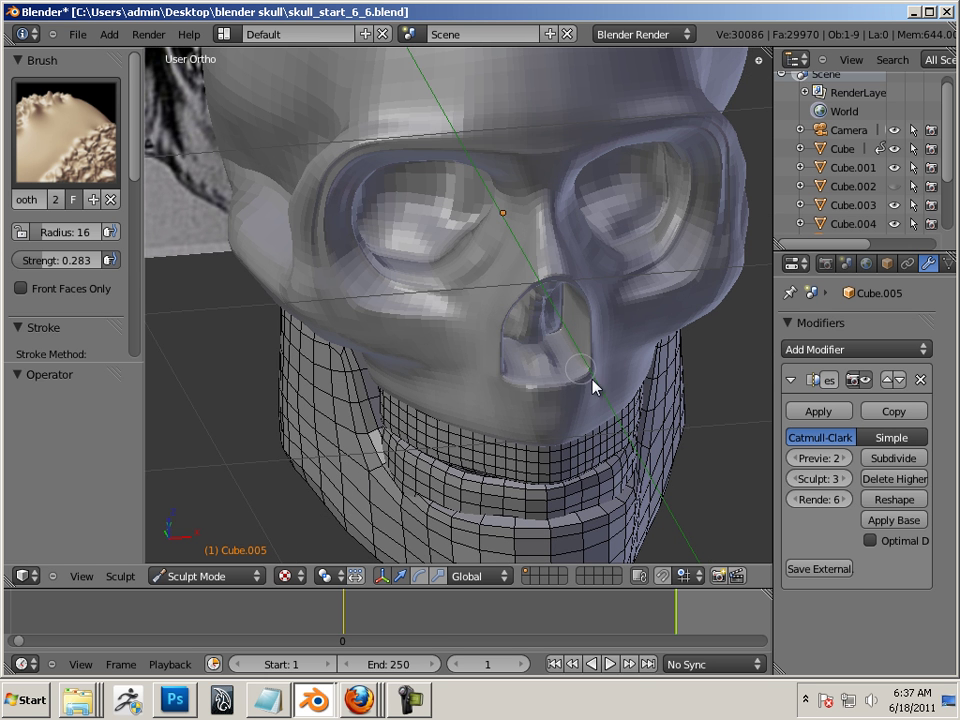
middle_drag(592, 380, 603, 285)
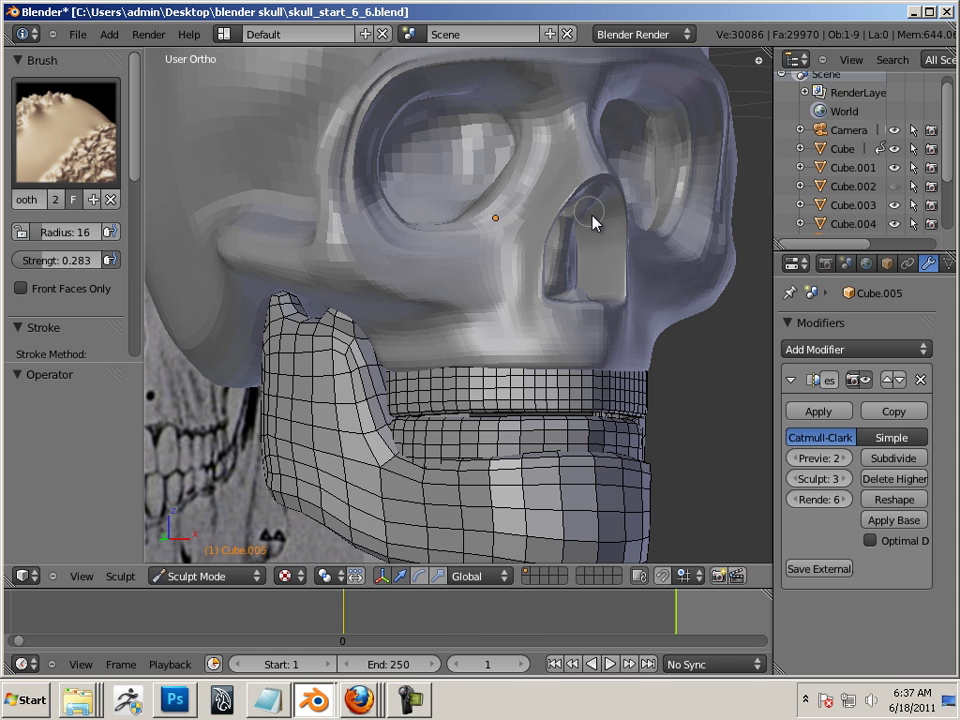
middle_drag(592, 218, 492, 425)
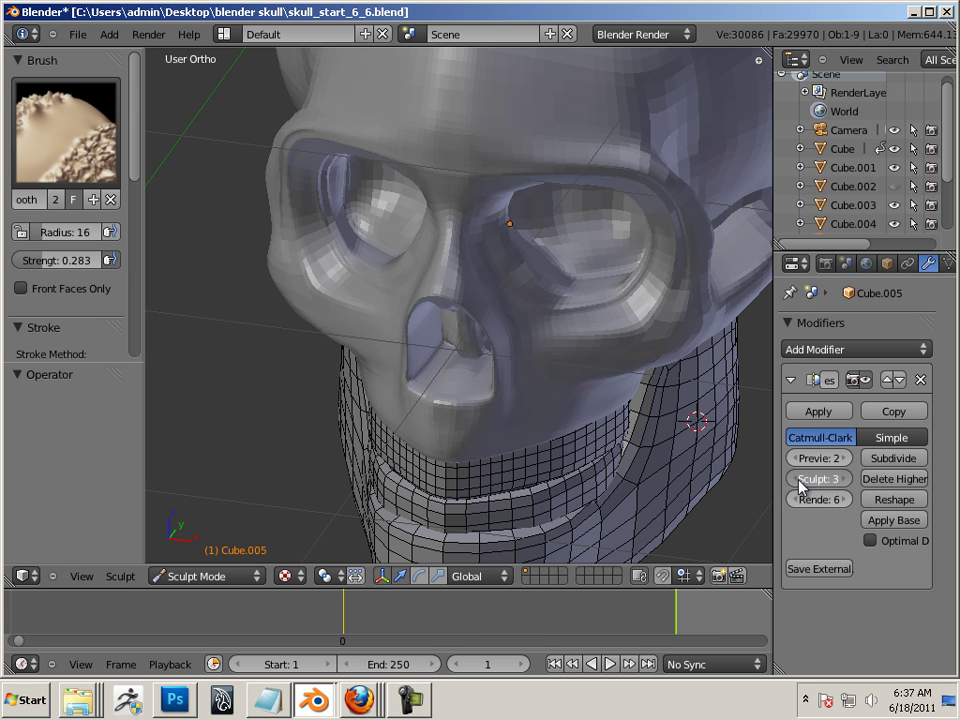
Choose the Draw brush, enlarge its radius to 20, and build up the cheekbone area below the eye socket in side view
key(Return)
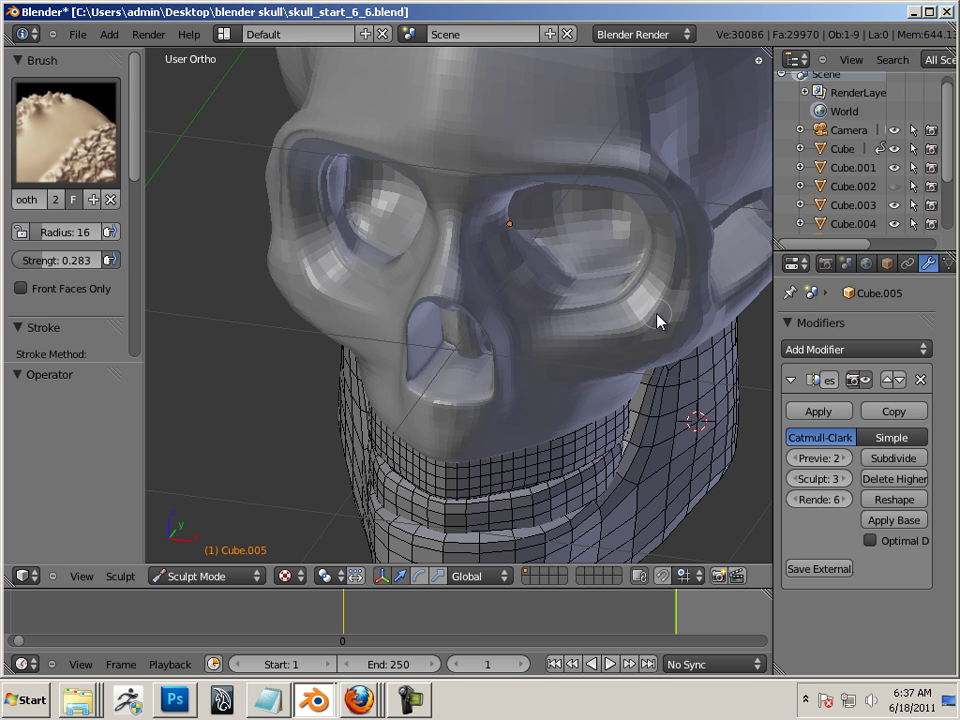
mouse_move(511, 370)
middle_down()
mouse_move(555, 317)
mouse_move(506, 345)
mouse_move(529, 294)
mouse_move(543, 289)
mouse_move(484, 268)
mouse_move(557, 264)
mouse_move(514, 274)
mouse_move(546, 292)
mouse_move(571, 354)
mouse_move(512, 343)
mouse_move(495, 350)
mouse_move(520, 352)
middle_up()
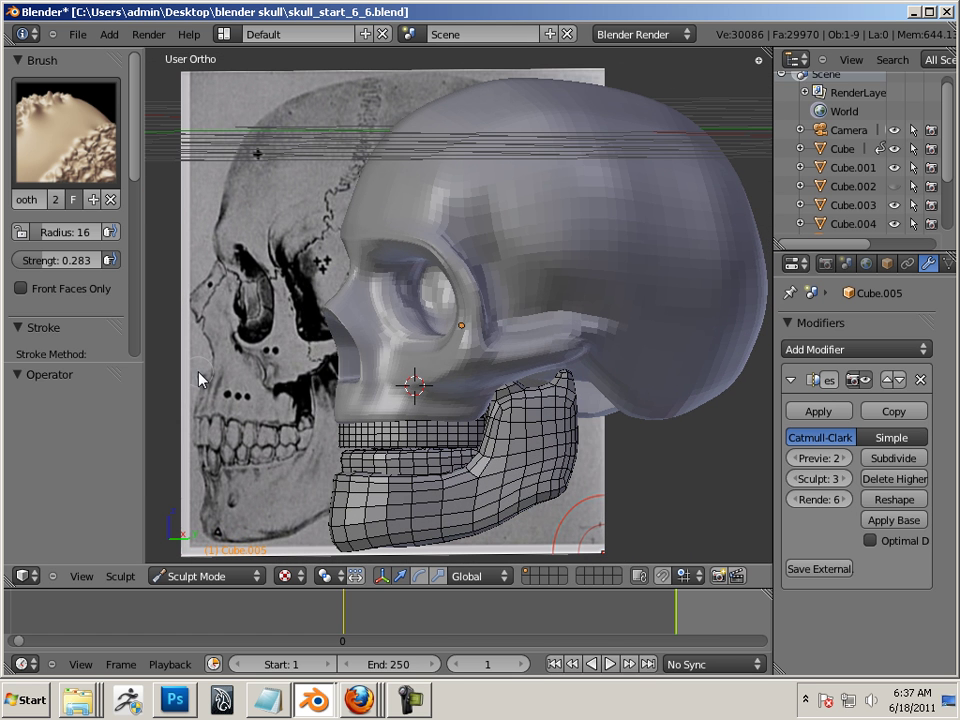
click(70, 130)
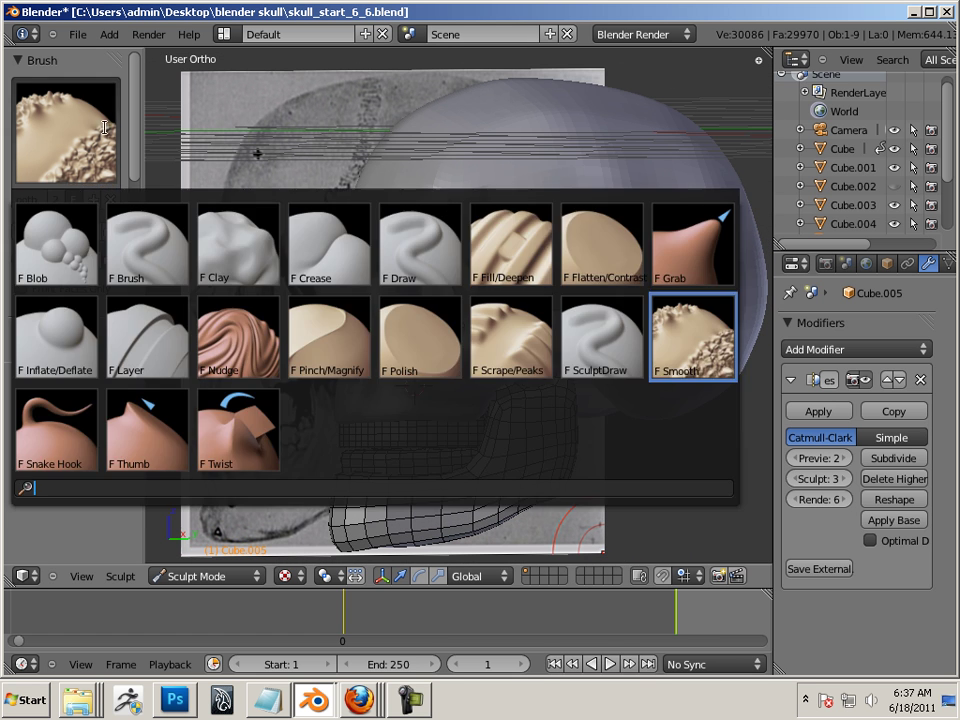
click(447, 283)
middle_drag(630, 396, 505, 400)
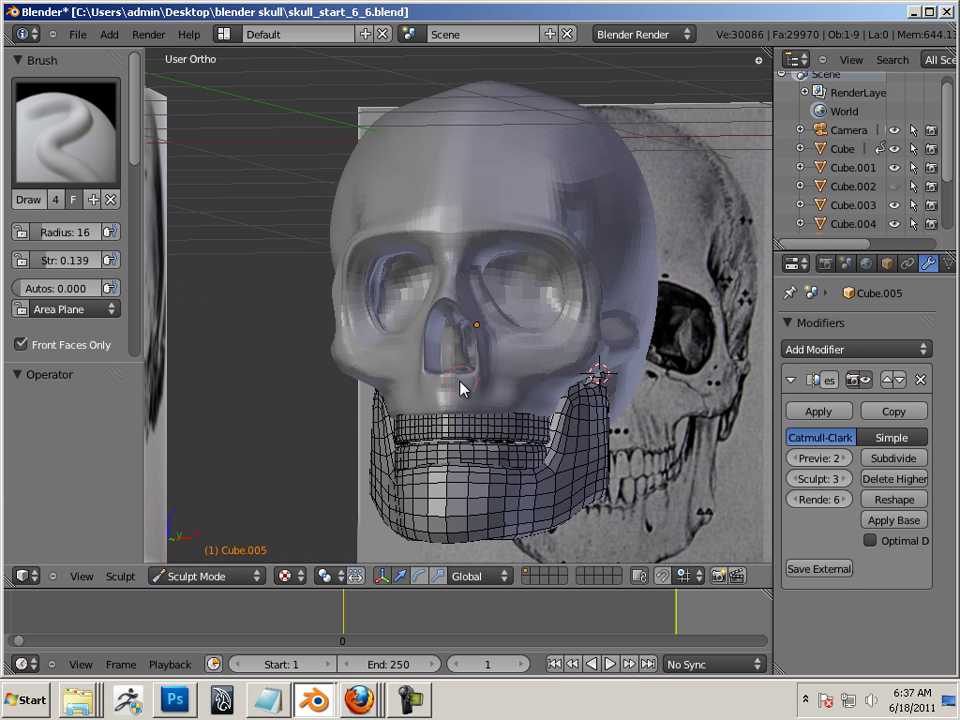
middle_drag(228, 492, 137, 497)
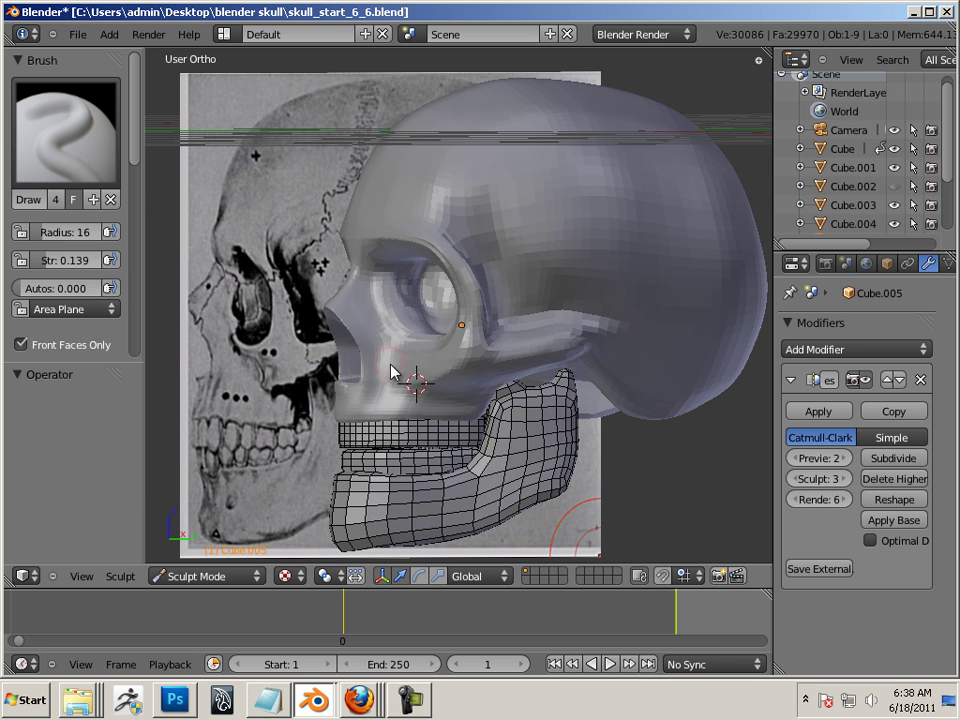
key(s)
click(388, 324)
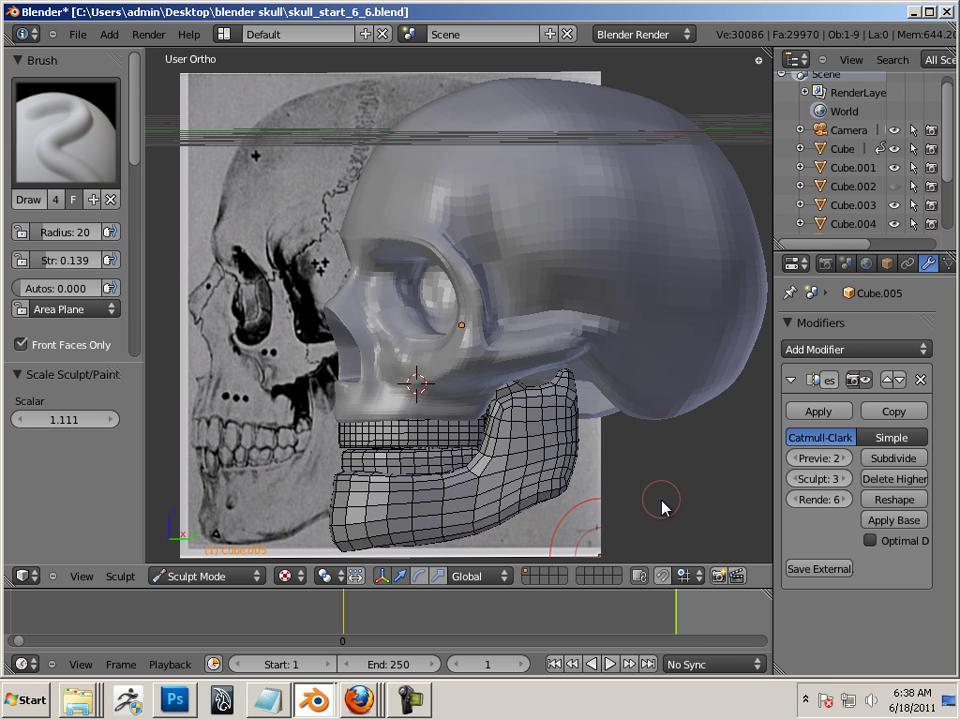
Switch to the Flatten/Contrast sculpt brush and turn the skull to a front three-quarter view
middle_drag(661, 507, 810, 500)
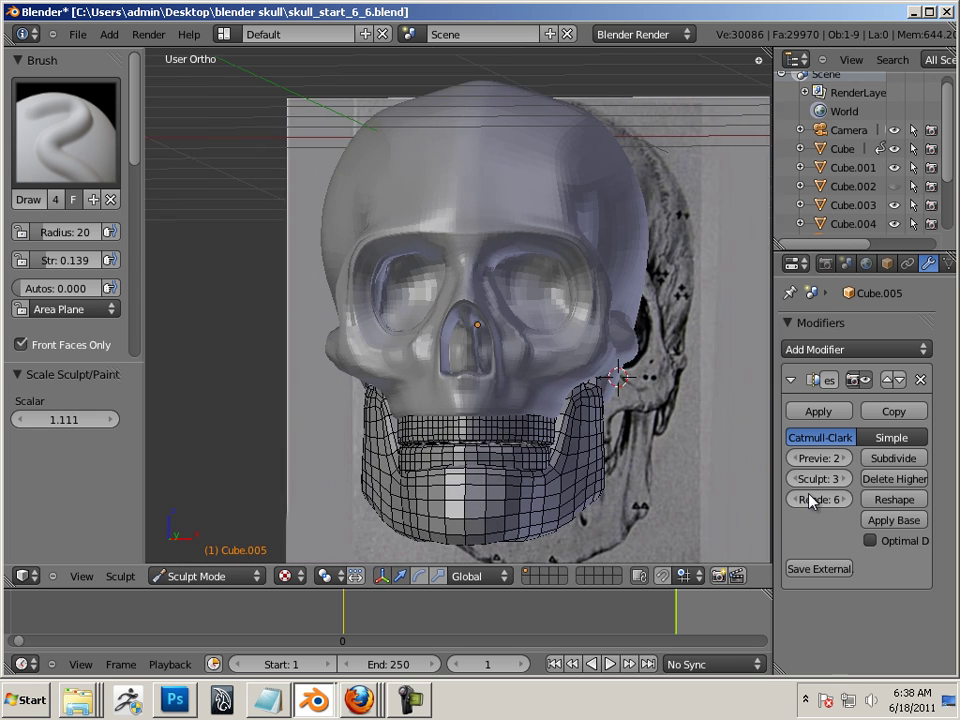
click(62, 125)
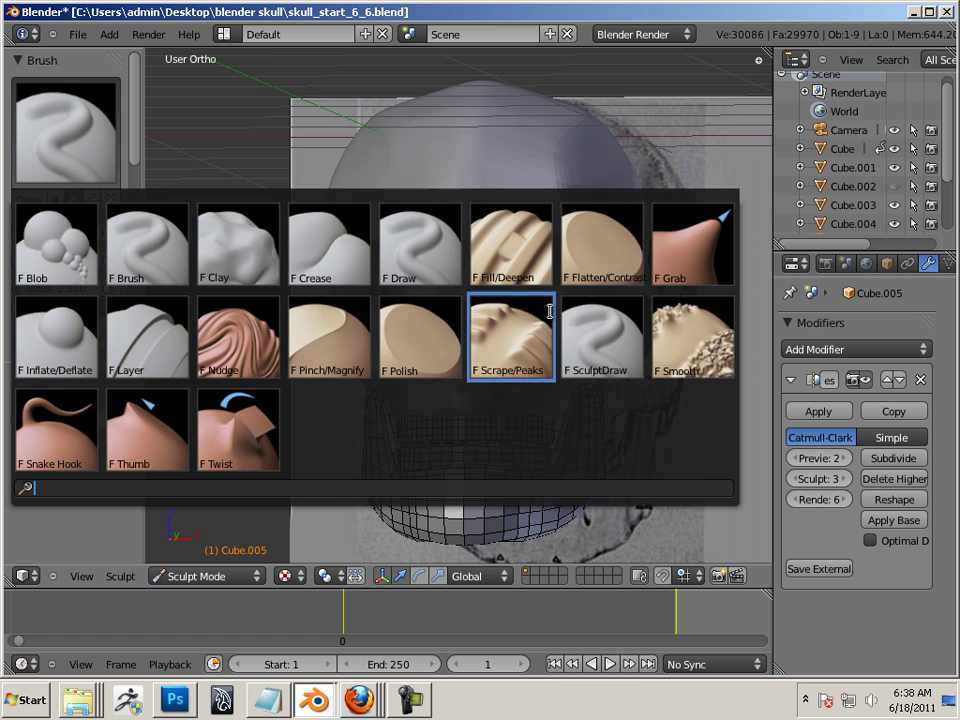
click(604, 270)
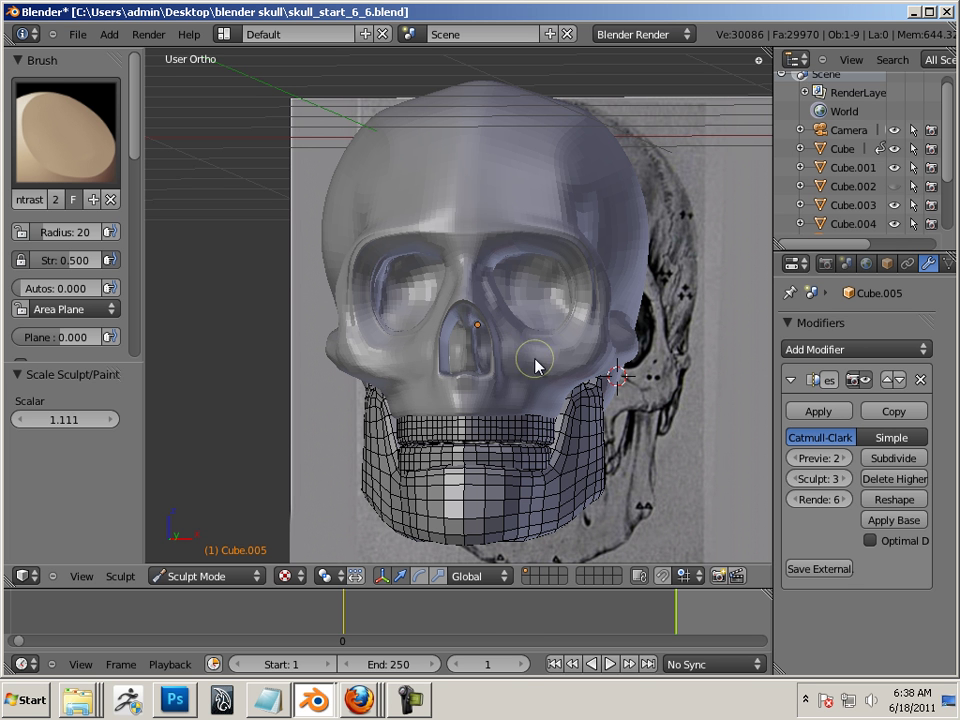
middle_drag(731, 420, 668, 438)
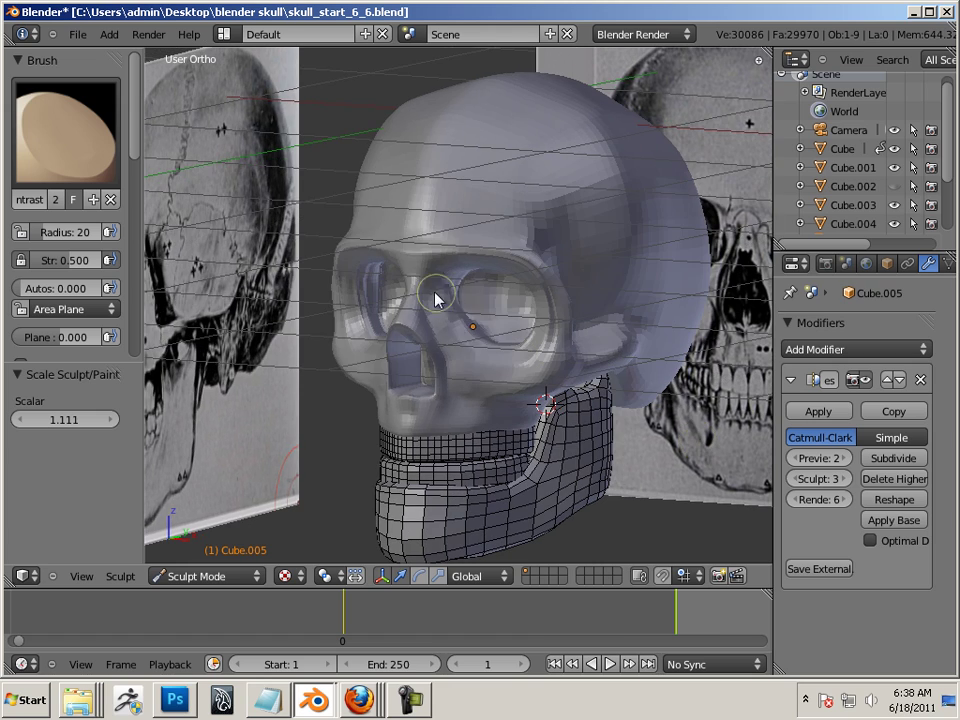
mouse_move(431, 444)
middle_down()
mouse_move(386, 460)
mouse_move(551, 469)
mouse_move(377, 480)
mouse_move(437, 462)
mouse_move(454, 478)
mouse_move(414, 474)
mouse_move(432, 468)
middle_up()
Reduce the Flatten/Contrast brush radius to 9 for the outer edge of the eye socket
key(bracketleft)
key(bracketleft)
key(bracketleft)
key(bracketleft)
key(bracketleft)
key(bracketleft)
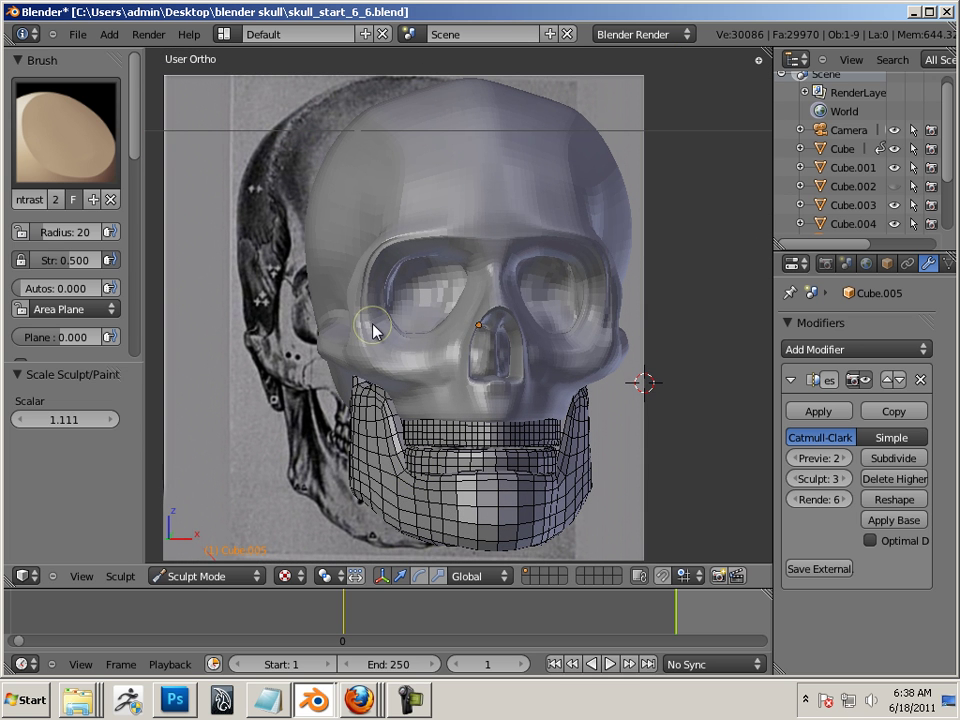
key(bracketleft)
key(bracketleft)
key(bracketleft)
key(bracketleft)
key(bracketleft)
key(bracketleft)
key(bracketleft)
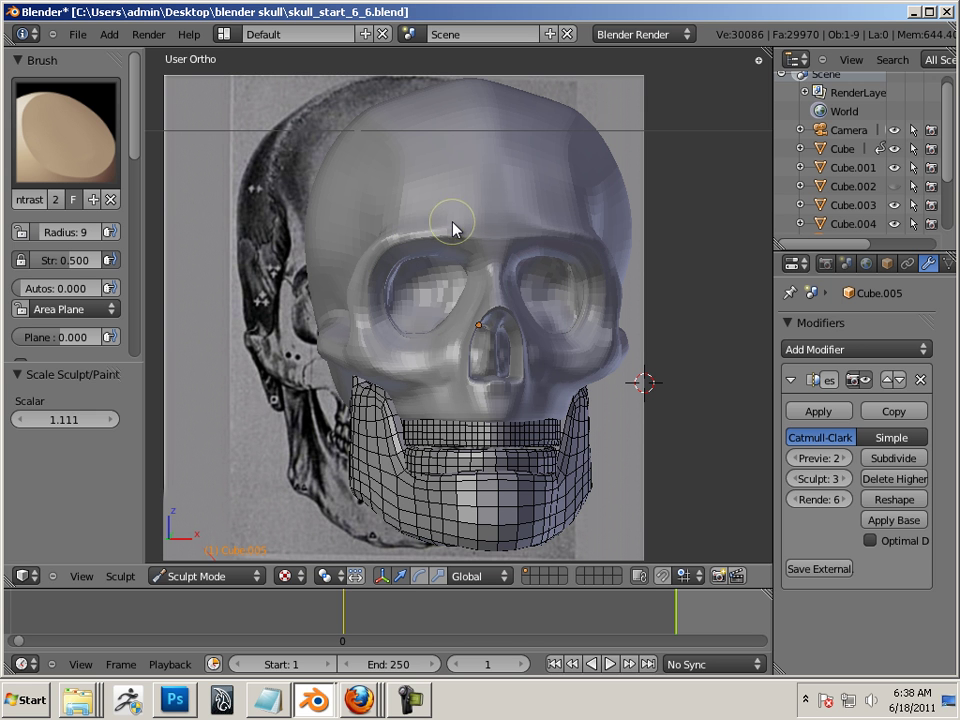
Enlarge the Flatten/Contrast brush radius to 24 and flatten the brow ridge above and beside the eye socket
key(bracketright)
key(bracketright)
key(bracketright)
key(bracketright)
key(bracketright)
key(bracketright)
key(bracketright)
key(bracketright)
key(bracketright)
key(bracketright)
mouse_move(450, 238)
mouse_down()
mouse_move(399, 246)
mouse_move(472, 230)
mouse_move(400, 253)
mouse_move(468, 229)
mouse_move(393, 243)
mouse_move(434, 213)
mouse_move(388, 247)
mouse_up()
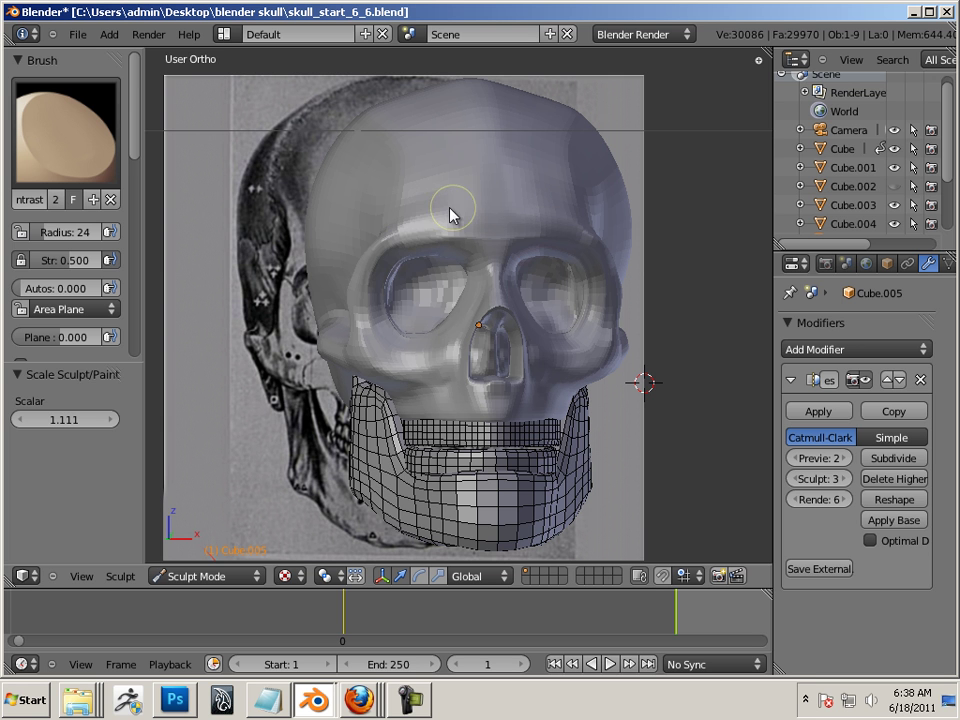
drag(450, 215, 372, 274)
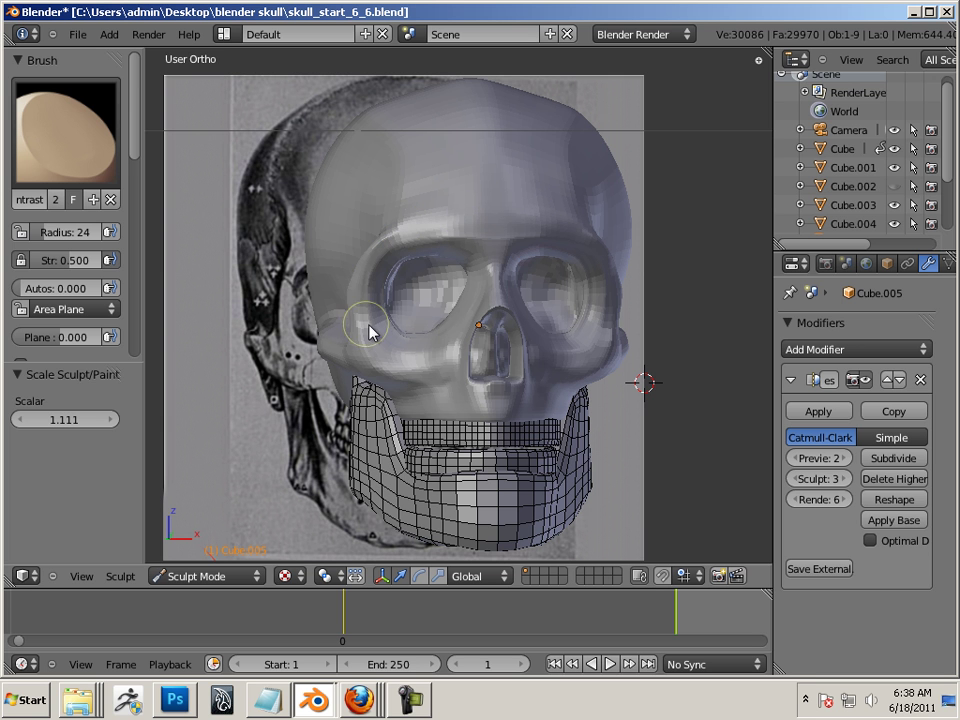
Set the Flatten/Contrast brush radius to 16
key(bracketleft)
key(bracketleft)
key(bracketleft)
key(bracketleft)
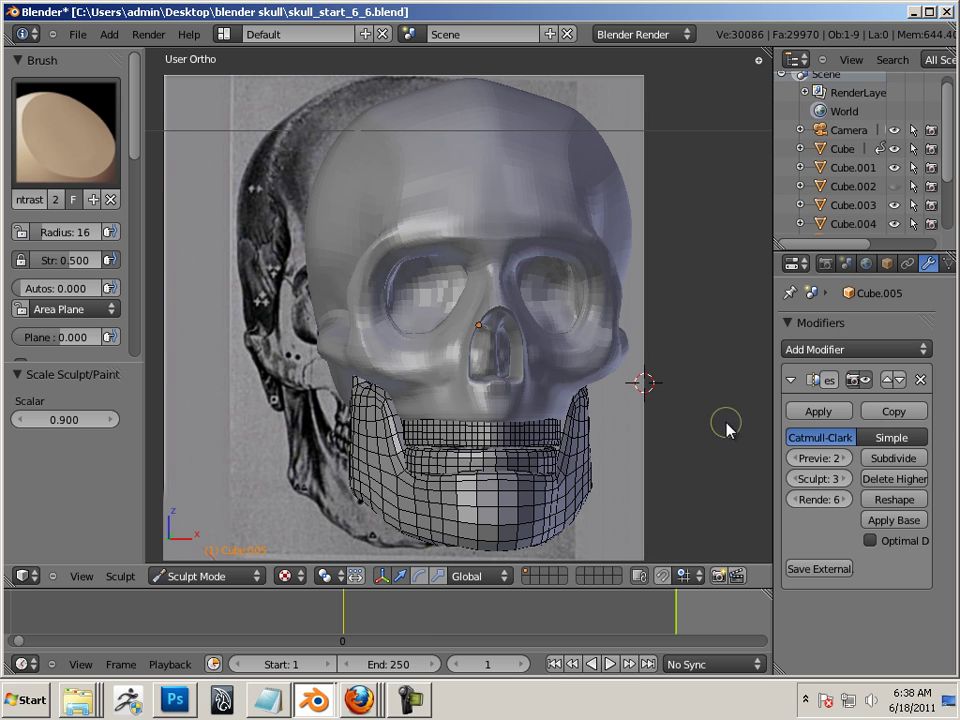
Examine the brow, eye socket rims, temple and cheekbone from the front, both sides and three-quarter angles
mouse_move(727, 428)
middle_down()
mouse_move(598, 426)
mouse_move(456, 454)
mouse_move(432, 434)
middle_up()
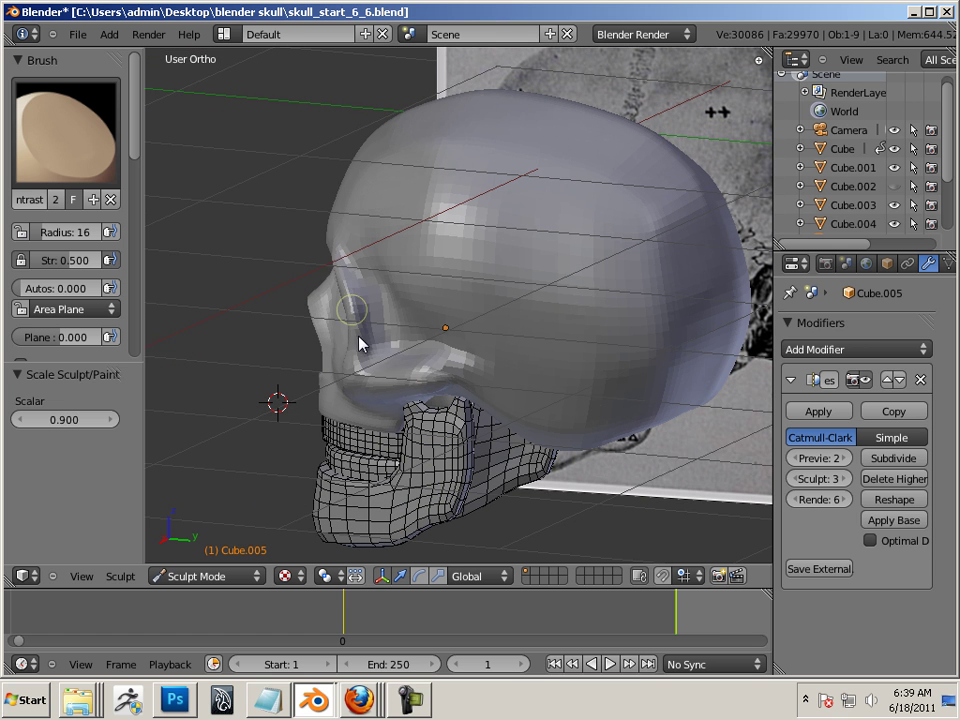
key(KP_3)
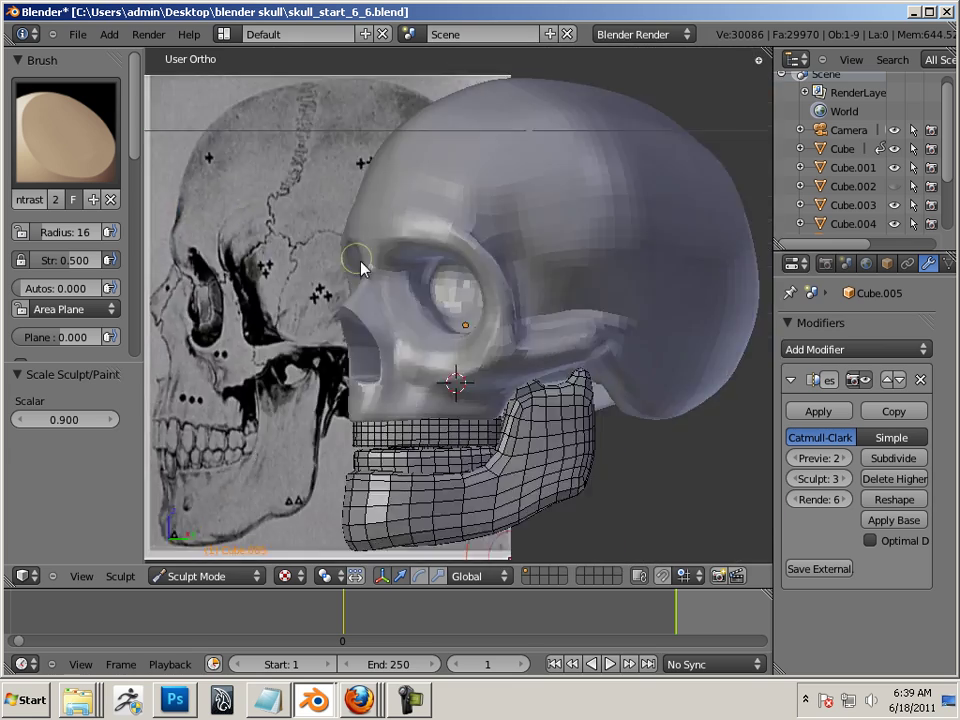
middle_drag(362, 268, 492, 262)
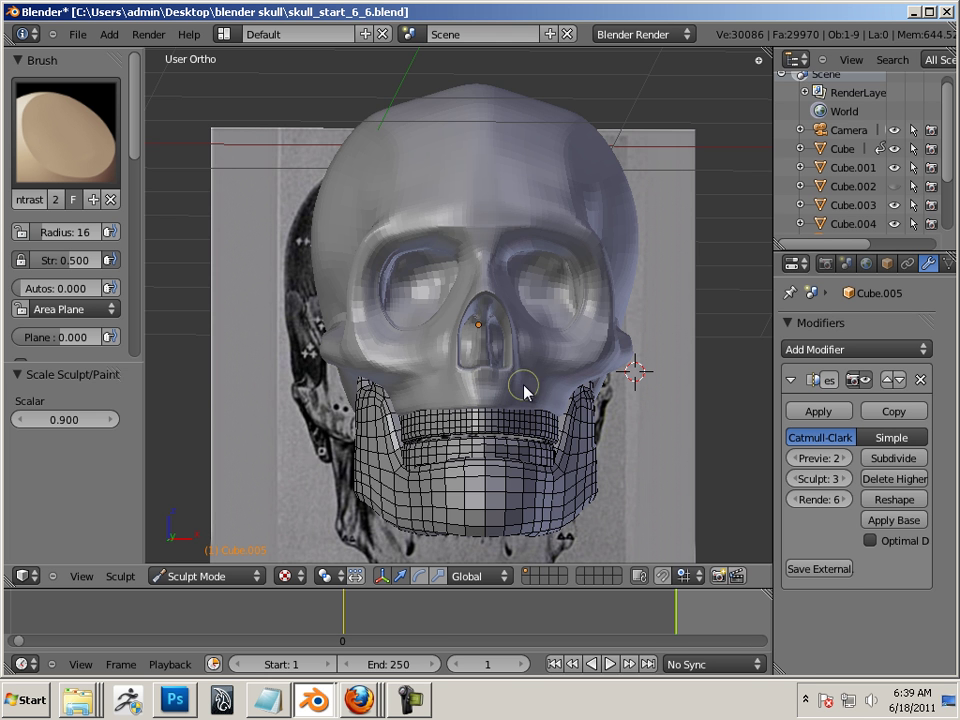
middle_drag(636, 401, 450, 412)
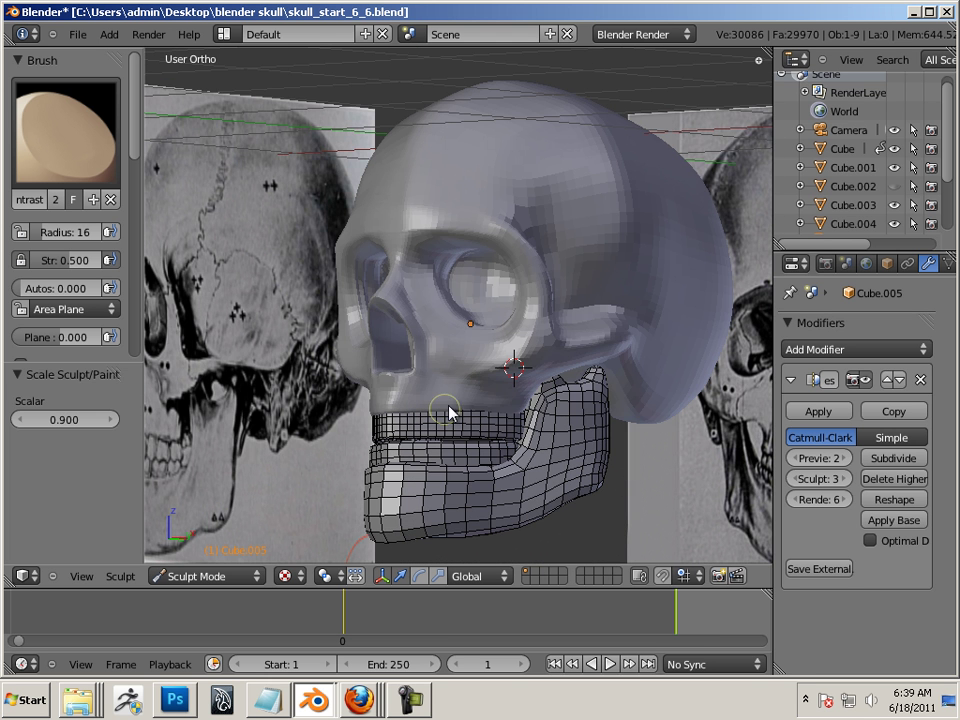
middle_drag(591, 444, 636, 455)
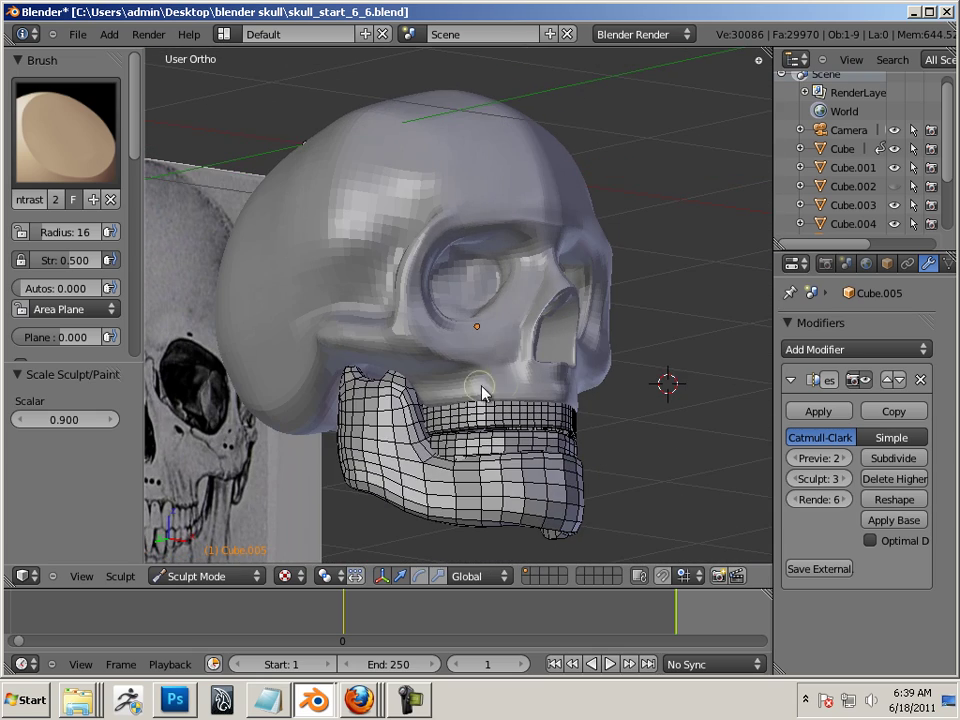
middle_drag(482, 401, 461, 439)
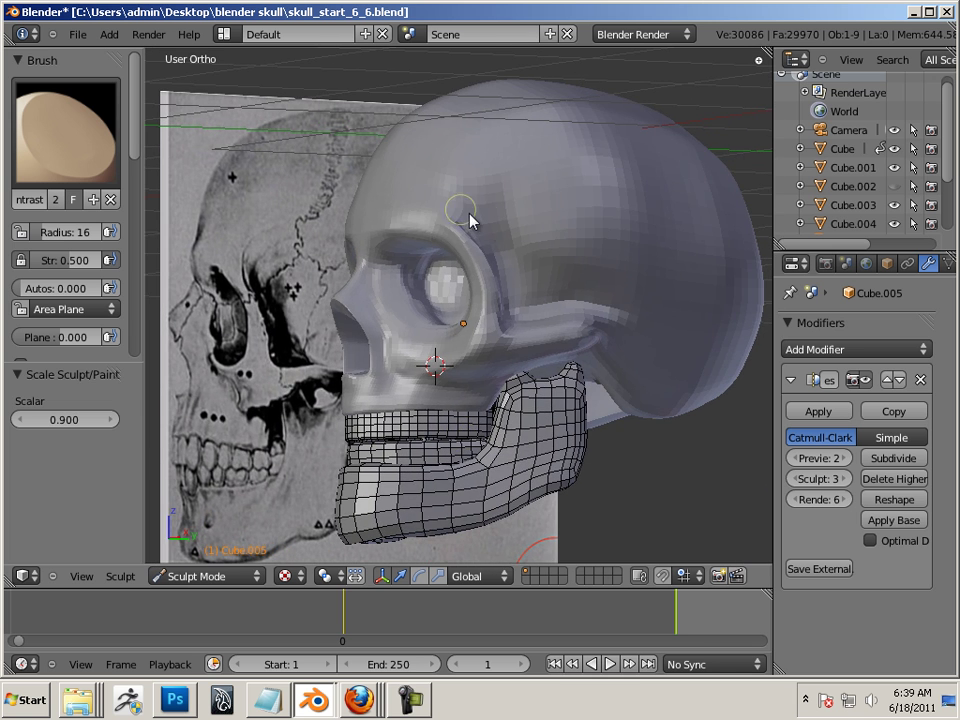
middle_drag(651, 441, 579, 349)
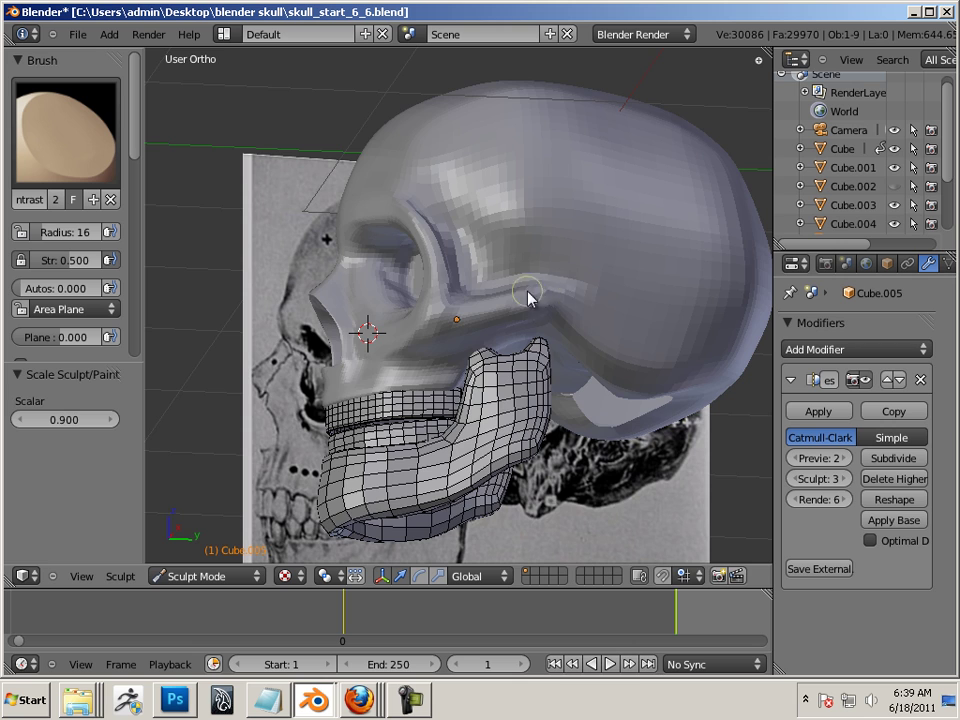
middle_drag(650, 412, 849, 484)
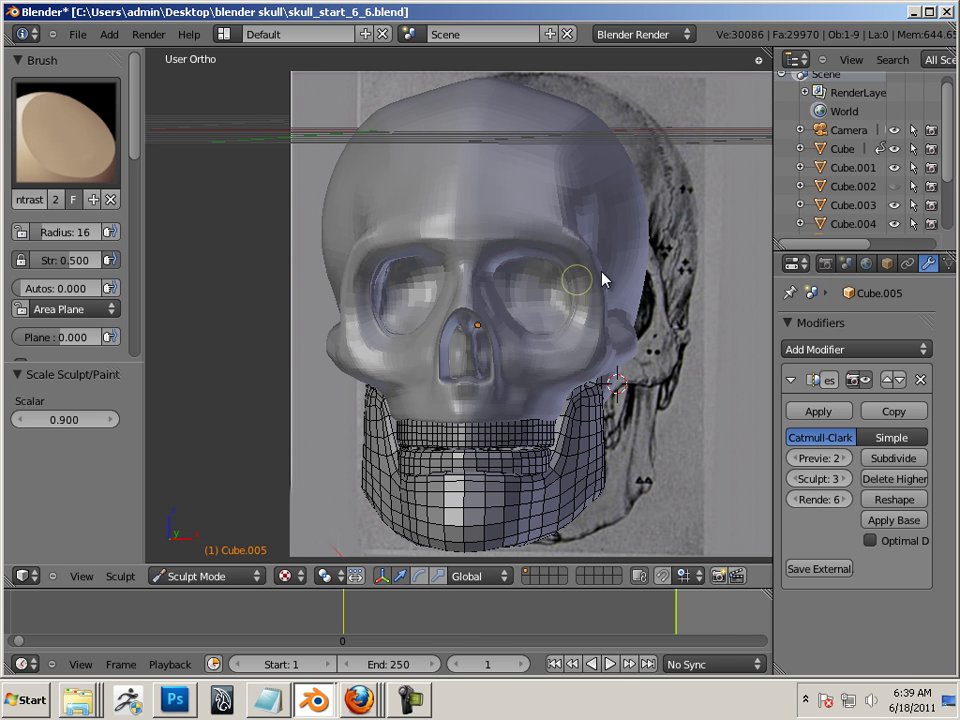
middle_drag(208, 392, 296, 362)
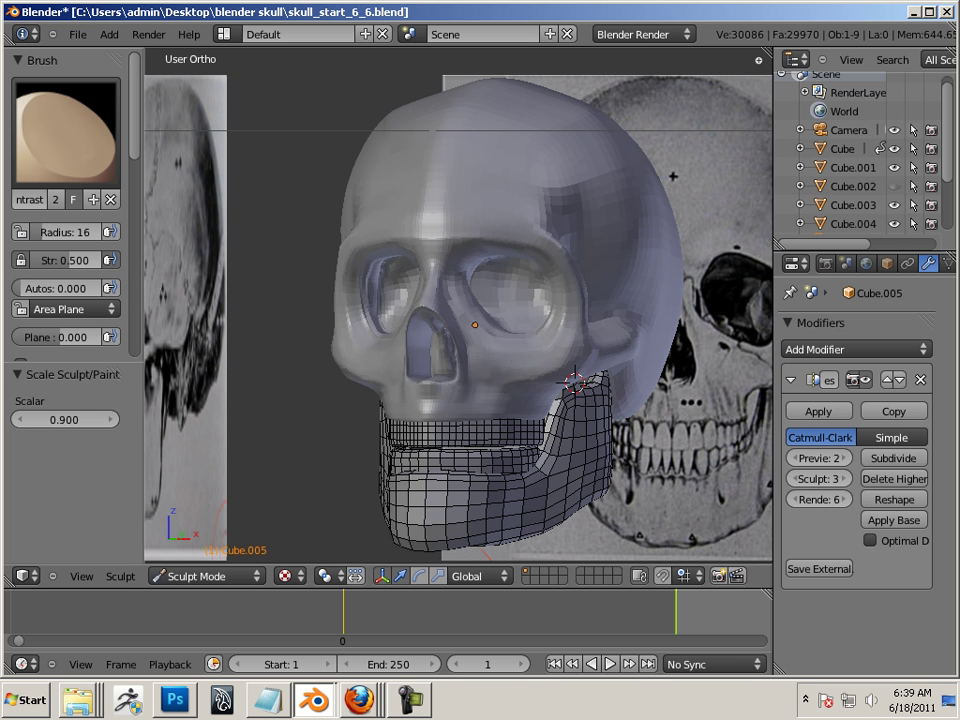